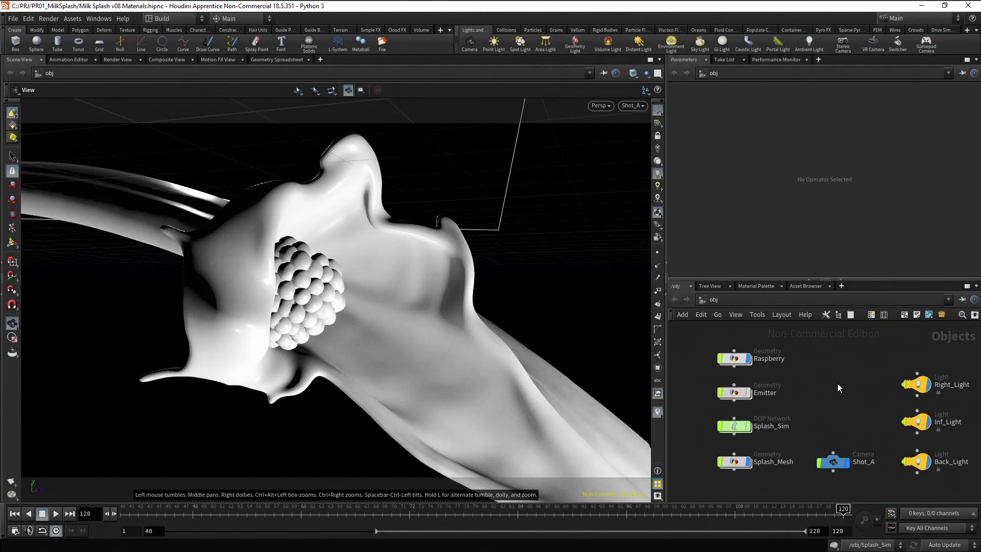
Drag a Principled Shader from the Material Palette gallery into the /mat list
{"action": "left_click", "coordinate": [767, 286]}
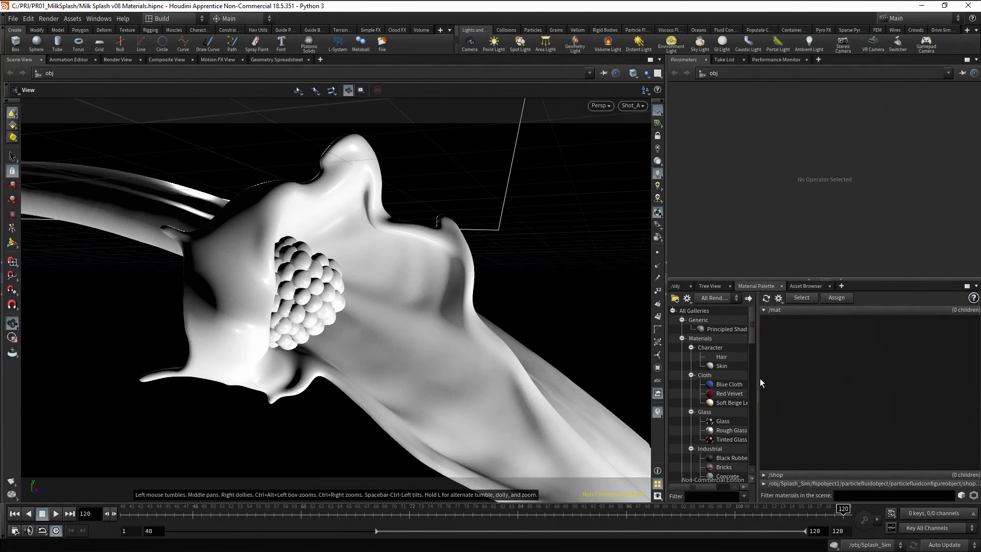
{"action": "left_click_drag", "start_coordinate": [759, 378], "coordinate": [802, 382]}
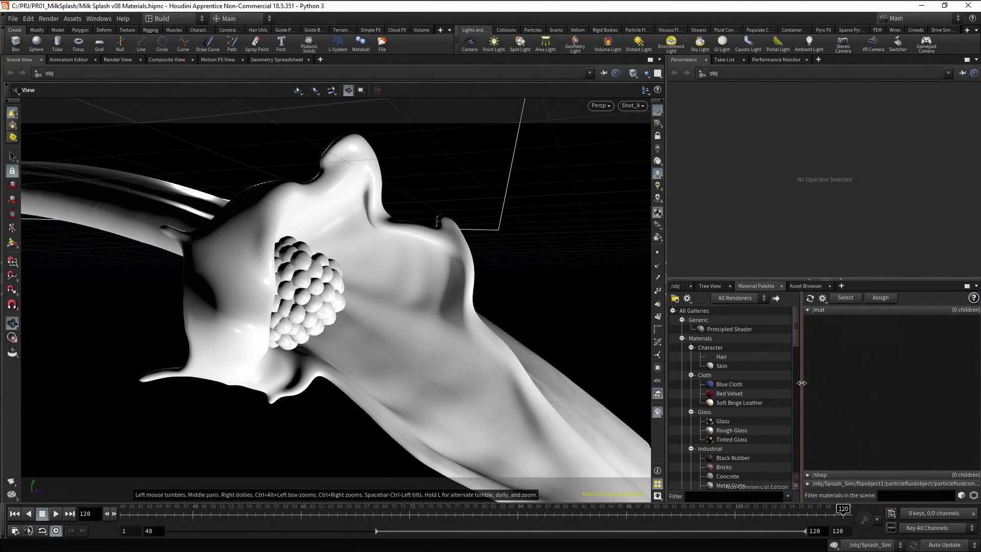
{"action": "scroll", "coordinate": [796, 324], "scroll_direction": "down", "scroll_amount": 1}
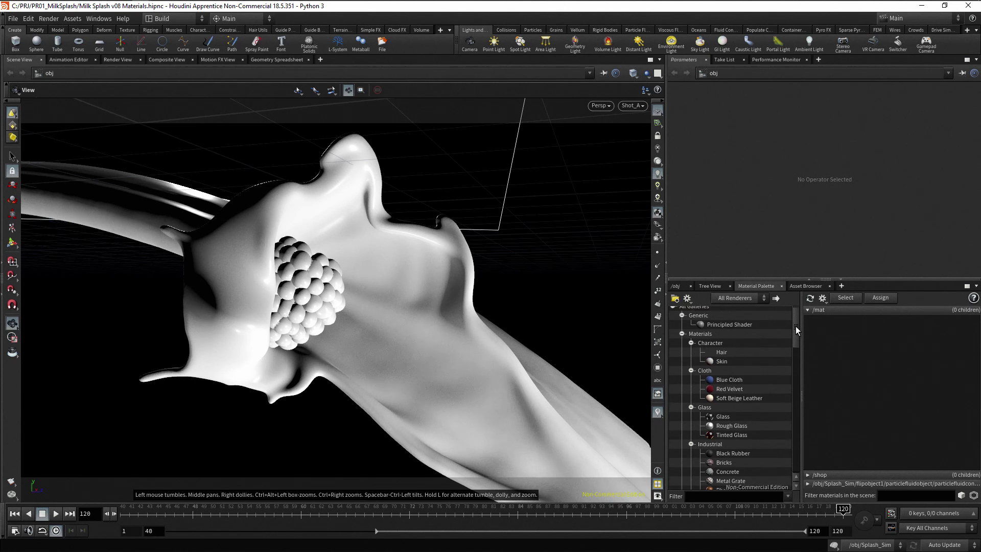
{"action": "mouse_move", "coordinate": [796, 330]}
{"action": "left_mouse_down"}
{"action": "mouse_move", "coordinate": [796, 455]}
{"action": "mouse_move", "coordinate": [804, 318]}
{"action": "left_mouse_up"}
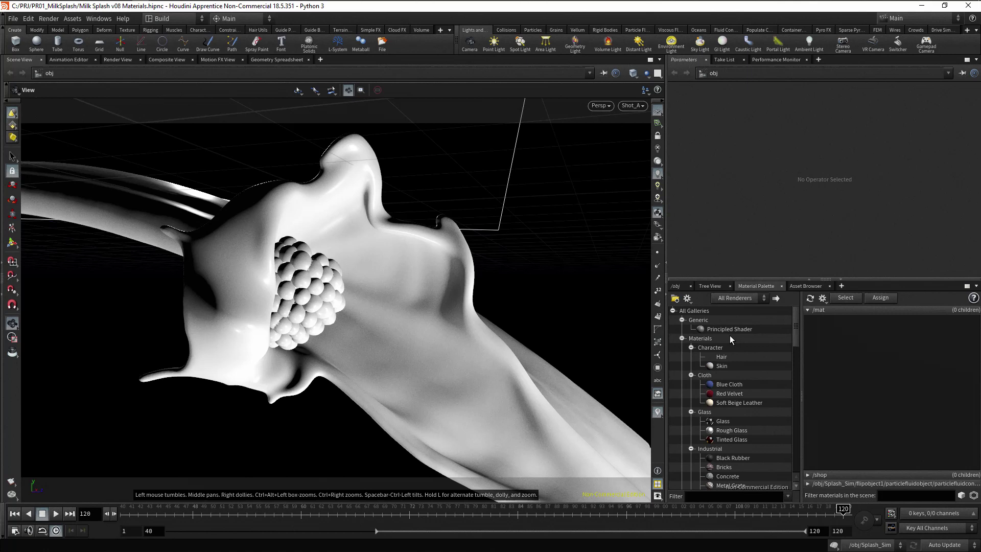
{"action": "left_click_drag", "start_coordinate": [718, 329], "coordinate": [837, 337]}
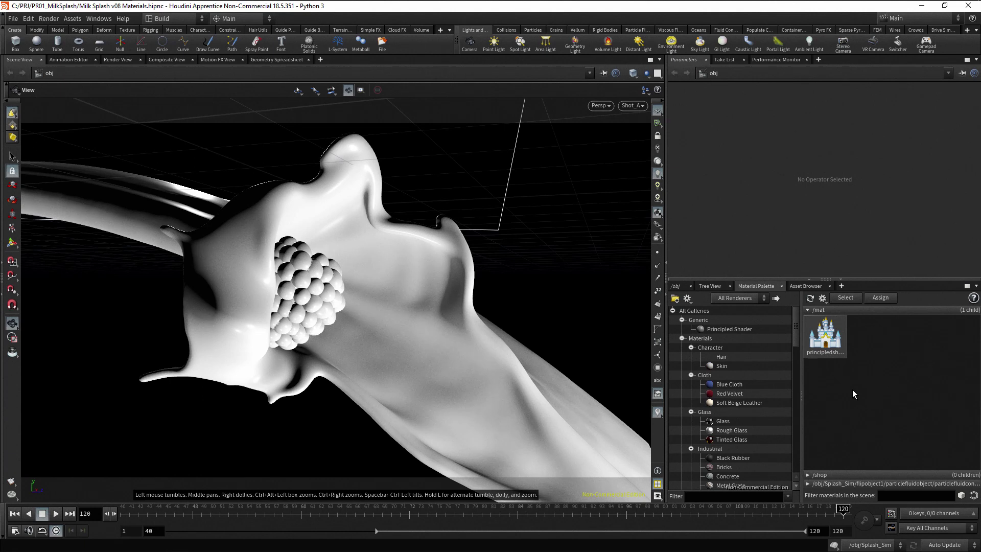
In /mat, rename the new principledshader node to milk
{"action": "left_click", "coordinate": [676, 286]}
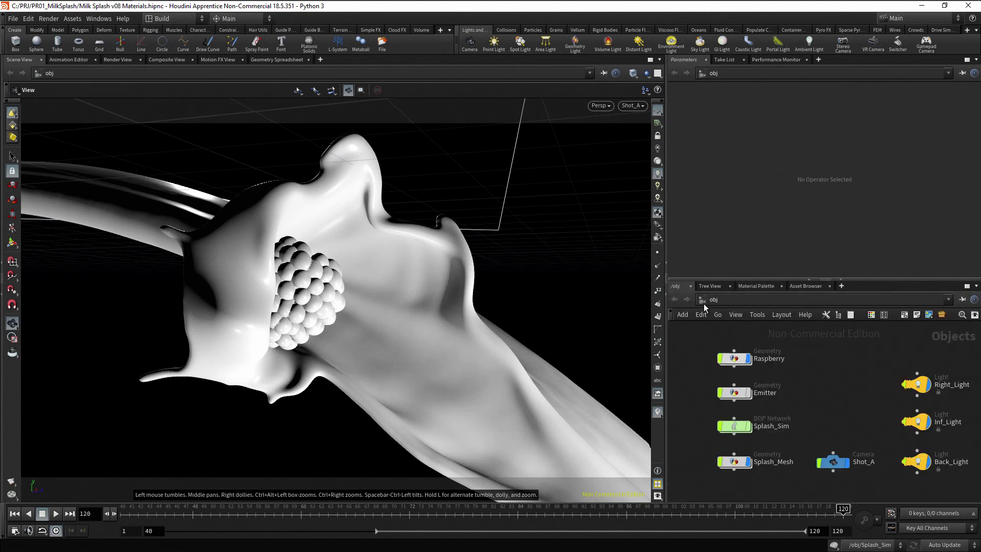
{"action": "left_click", "coordinate": [715, 299]}
{"action": "left_click", "coordinate": [750, 333]}
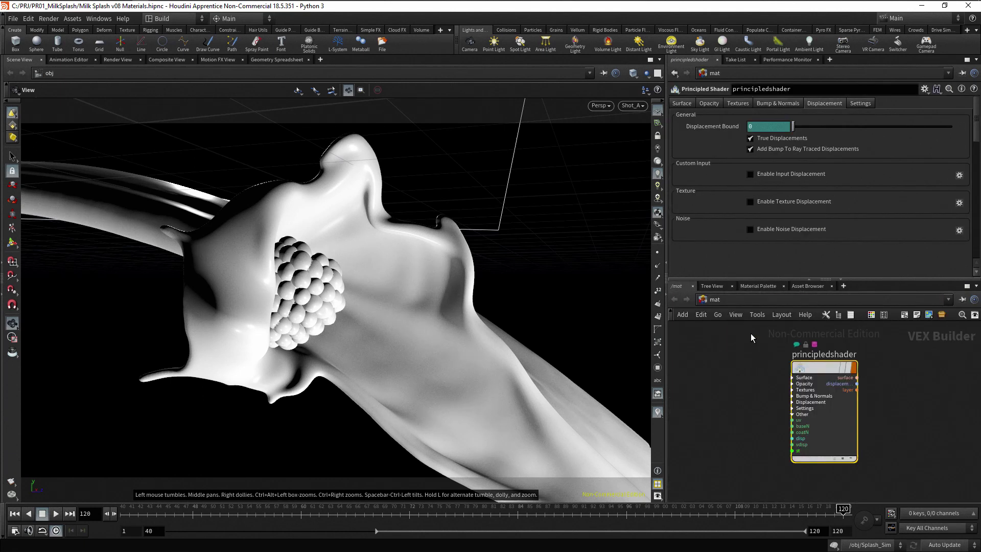
{"action": "double_click", "coordinate": [849, 355]}
{"action": "double_click", "coordinate": [850, 354]}
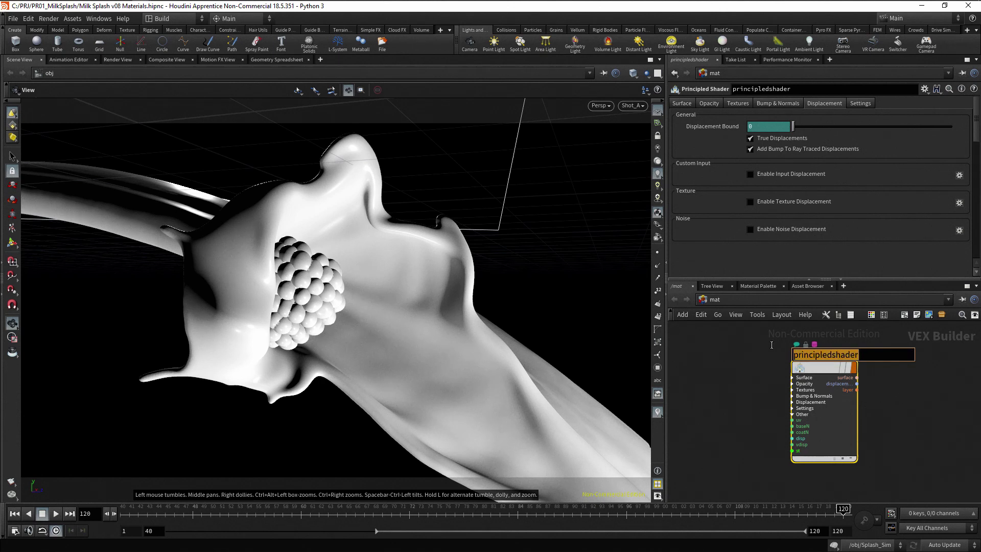
{"action": "type", "text": "milk"}
{"action": "key", "text": "Return"}
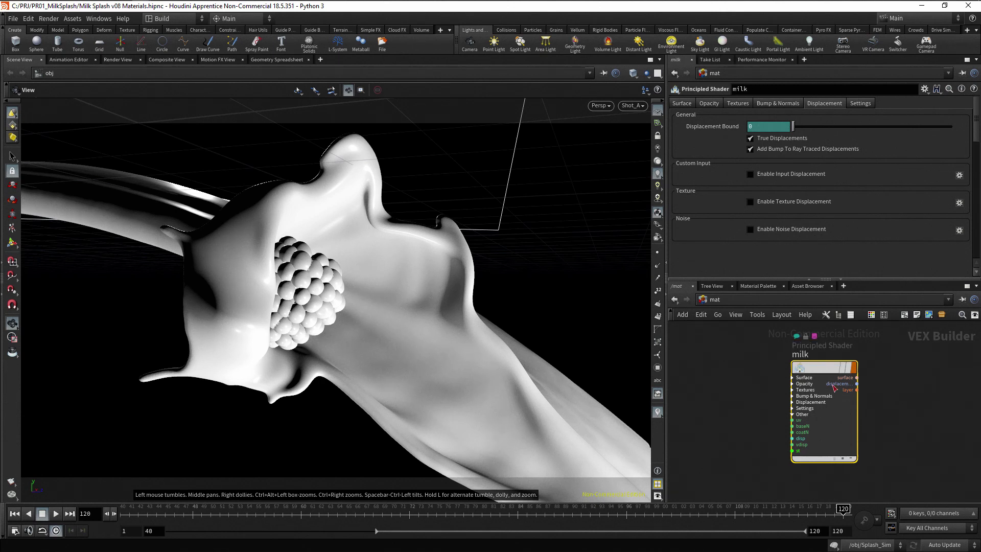
Assign milk to the splash and confirm Splash_Mesh's Render material is /mat/milk
{"action": "left_click_drag", "start_coordinate": [823, 365], "coordinate": [415, 318]}
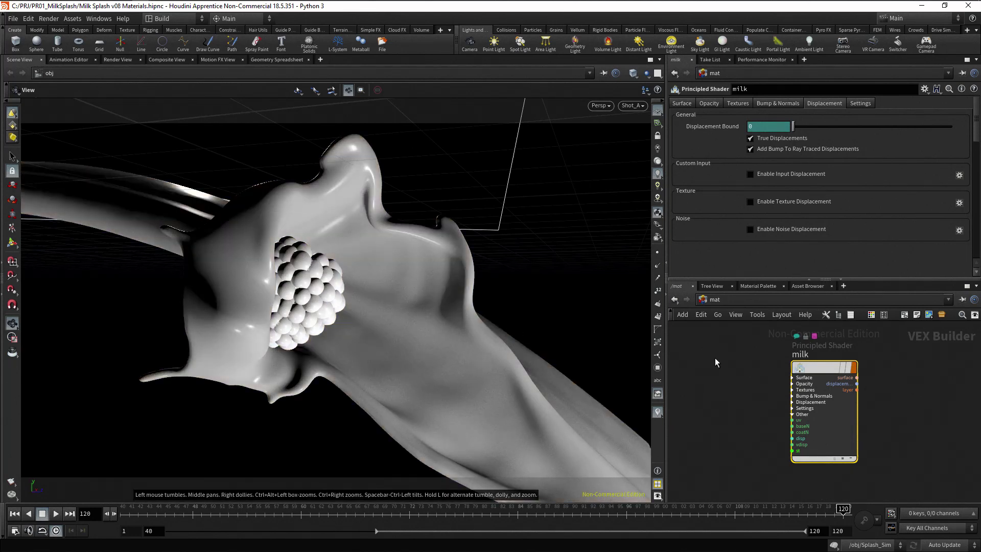
{"action": "left_click", "coordinate": [723, 298]}
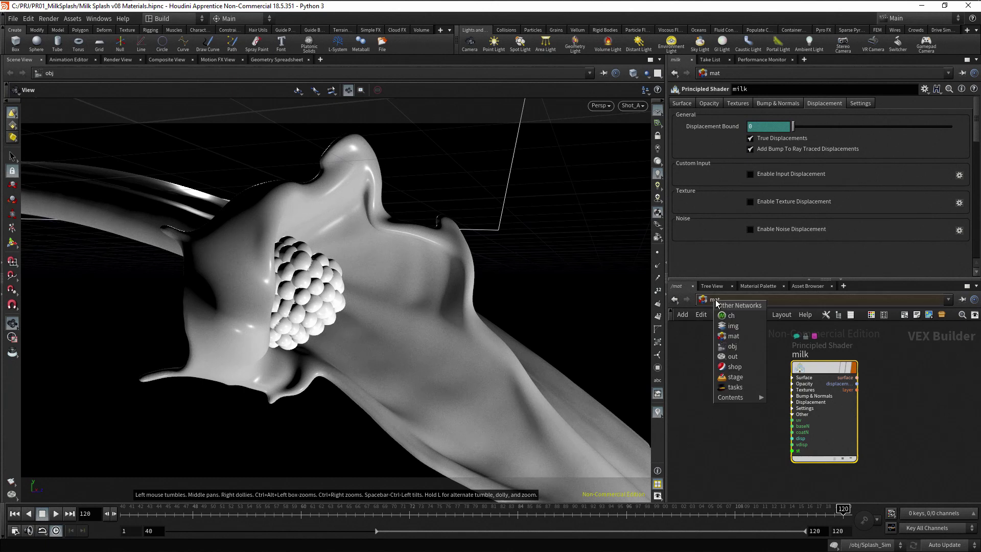
{"action": "left_click", "coordinate": [740, 344]}
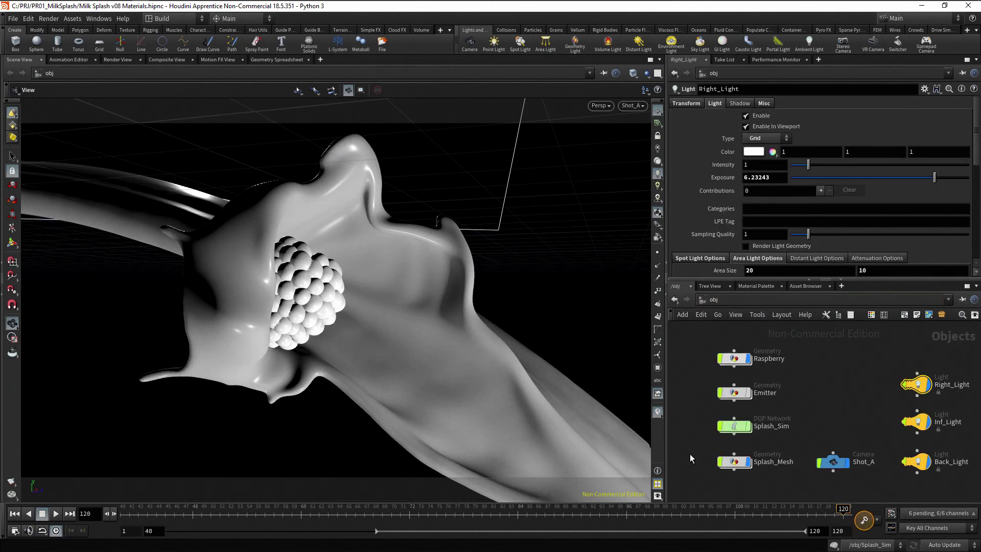
{"action": "left_click", "coordinate": [736, 462]}
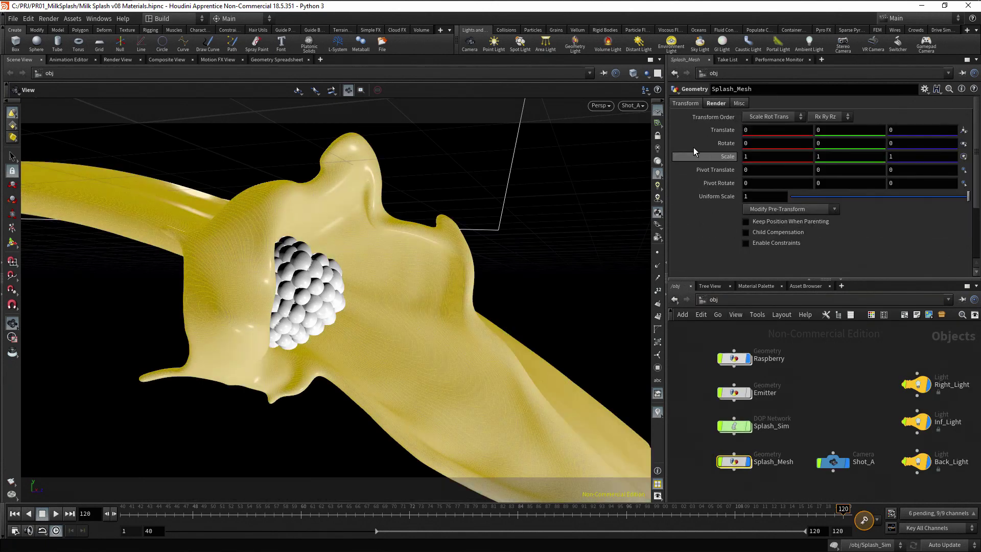
{"action": "left_click", "coordinate": [718, 102]}
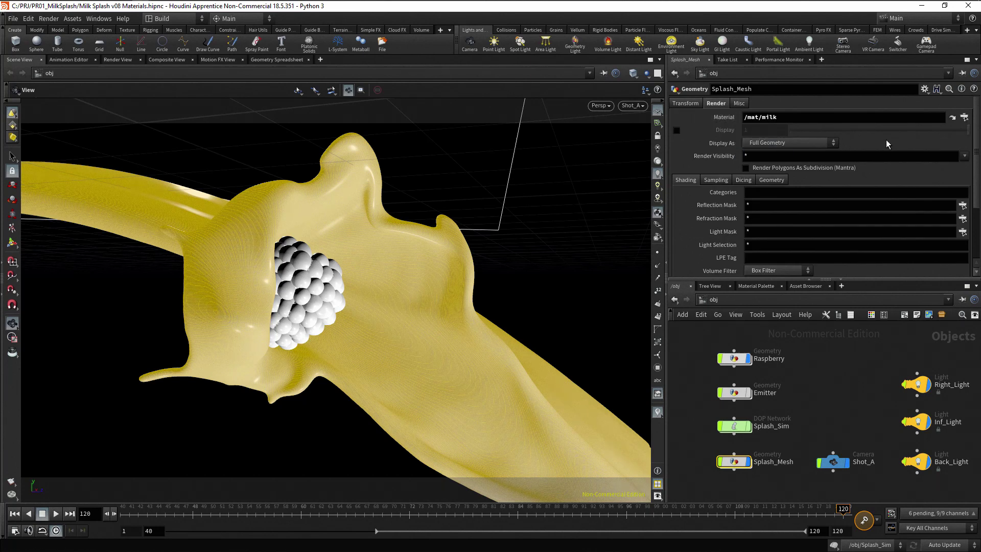
{"action": "left_click", "coordinate": [953, 118]}
{"action": "middle_click_drag", "start_coordinate": [907, 415], "coordinate": [802, 423]}
Place a new Principled Shader beside milk in /mat and name it raspberry
{"action": "left_click", "coordinate": [803, 427]}
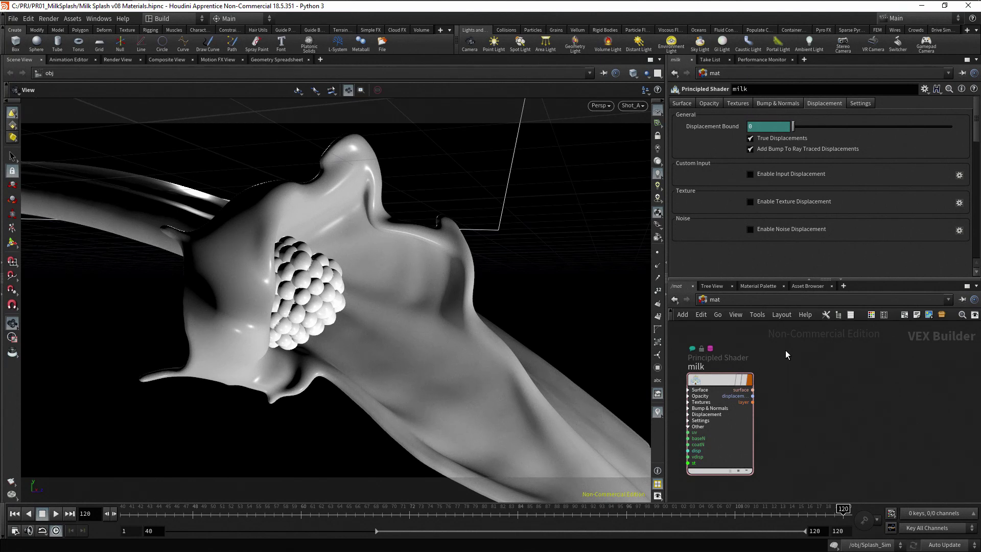
{"action": "key", "text": "Tab"}
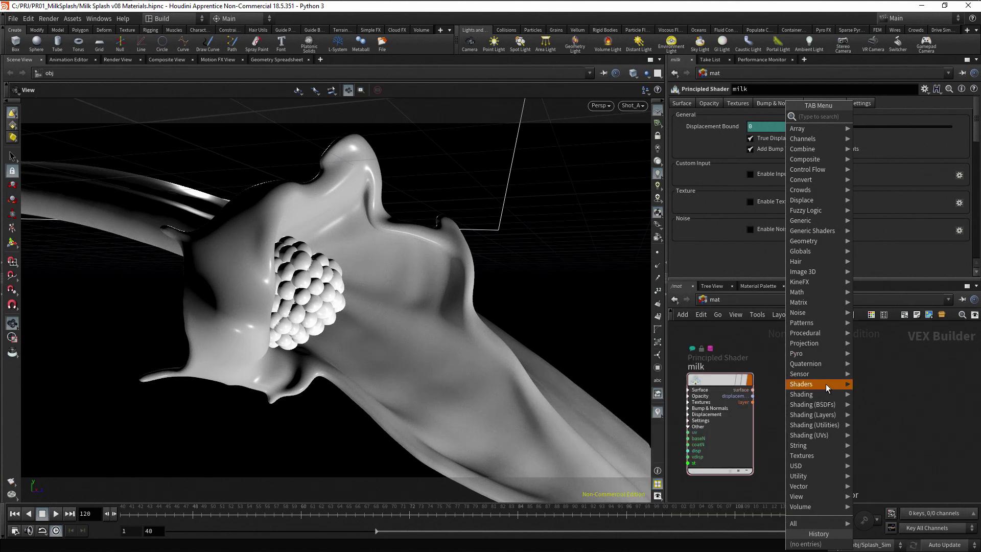
{"action": "mouse_move", "coordinate": [825, 384]}
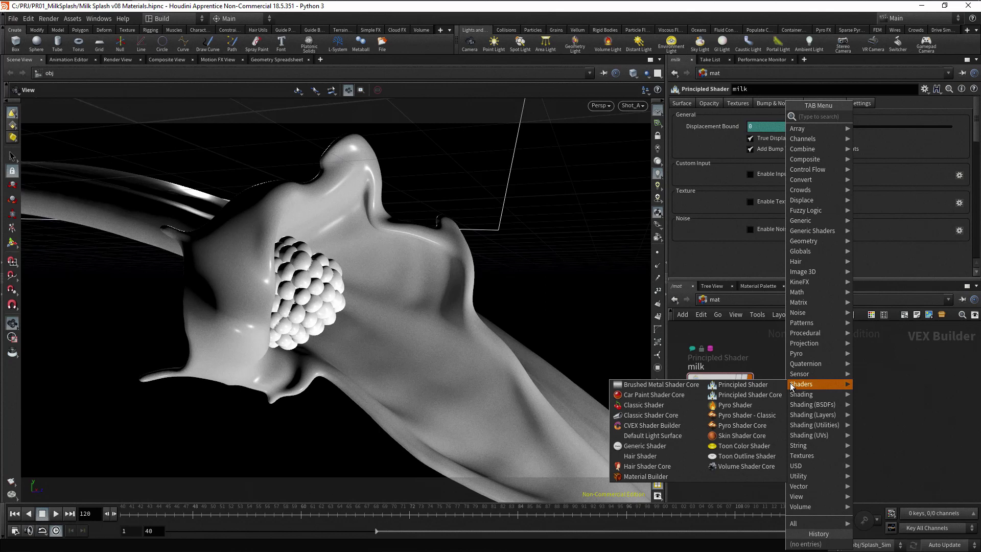
{"action": "left_click", "coordinate": [773, 384]}
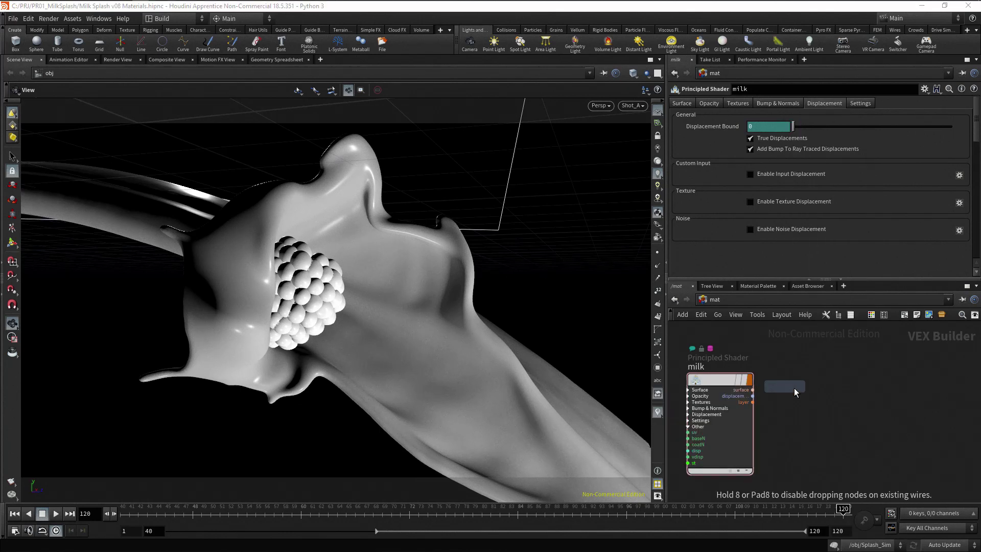
{"action": "left_click", "coordinate": [819, 381]}
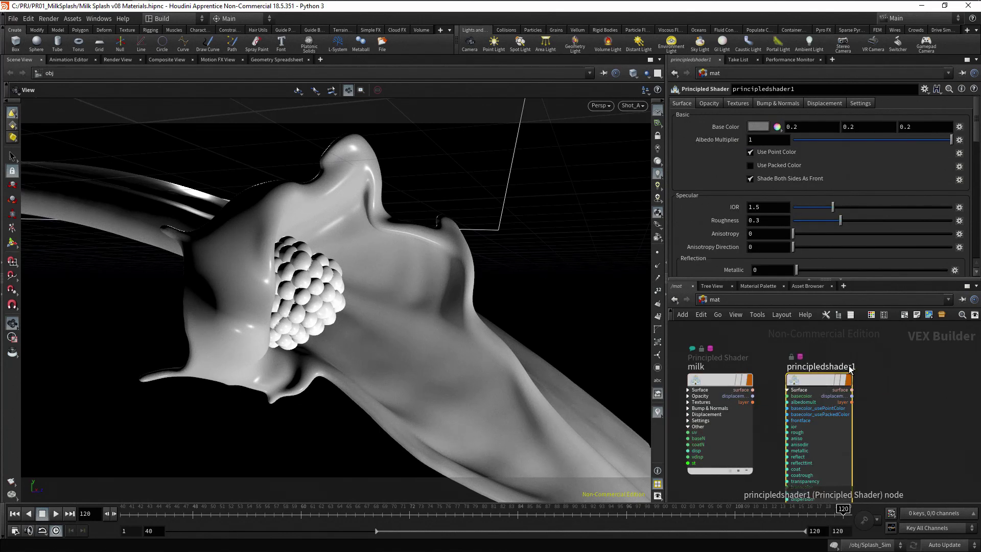
{"action": "double_click", "coordinate": [837, 367]}
{"action": "type", "text": "raspberry"}
{"action": "key", "text": "Return"}
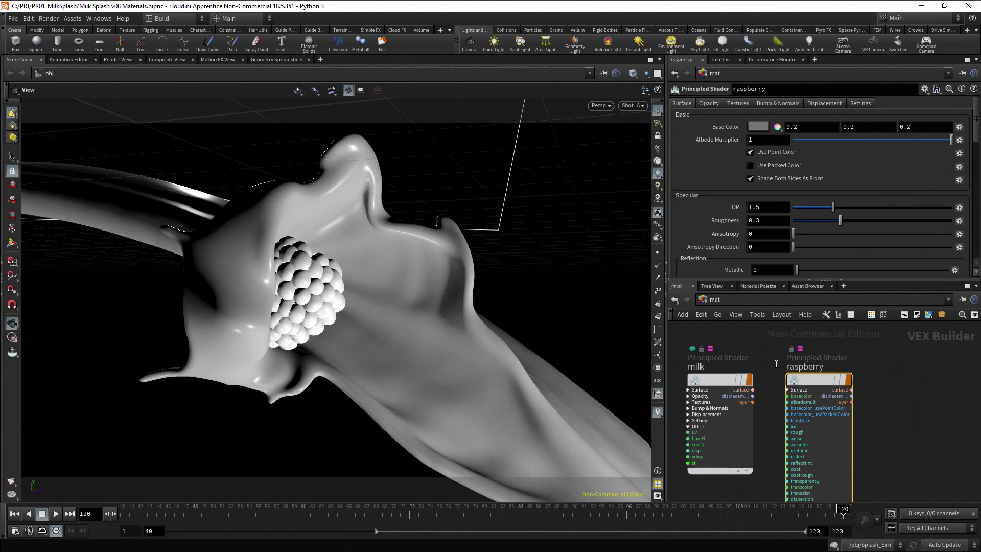
{"action": "middle_click_drag", "start_coordinate": [772, 366], "coordinate": [811, 369]}
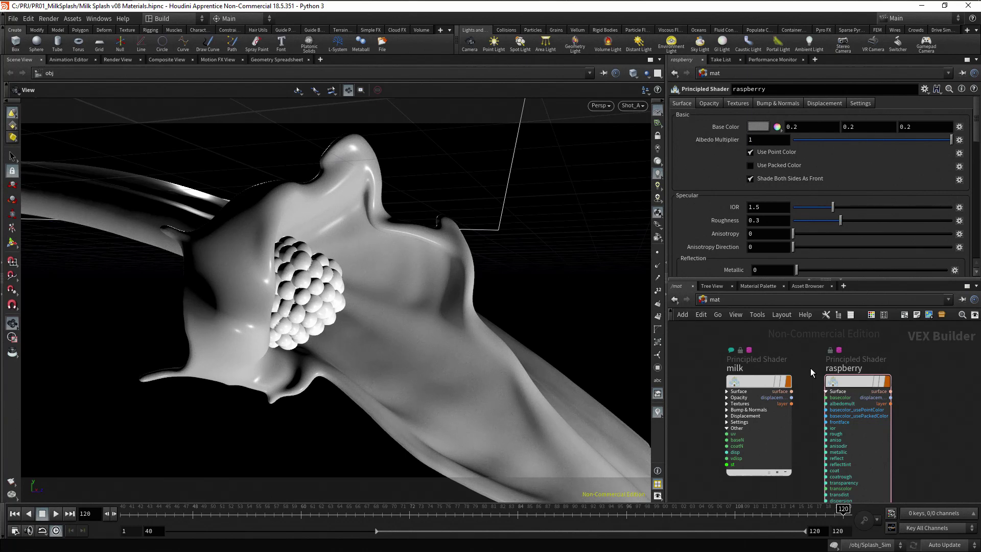
Inside the Raspberry object, place a new Material node, material1, beside the node chain
{"action": "left_click", "coordinate": [713, 299]}
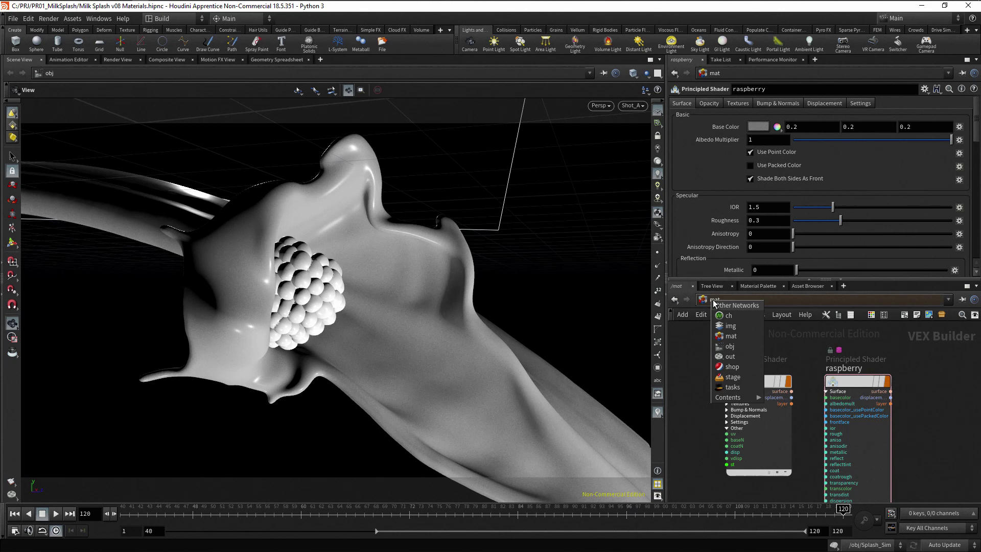
{"action": "left_click", "coordinate": [752, 345]}
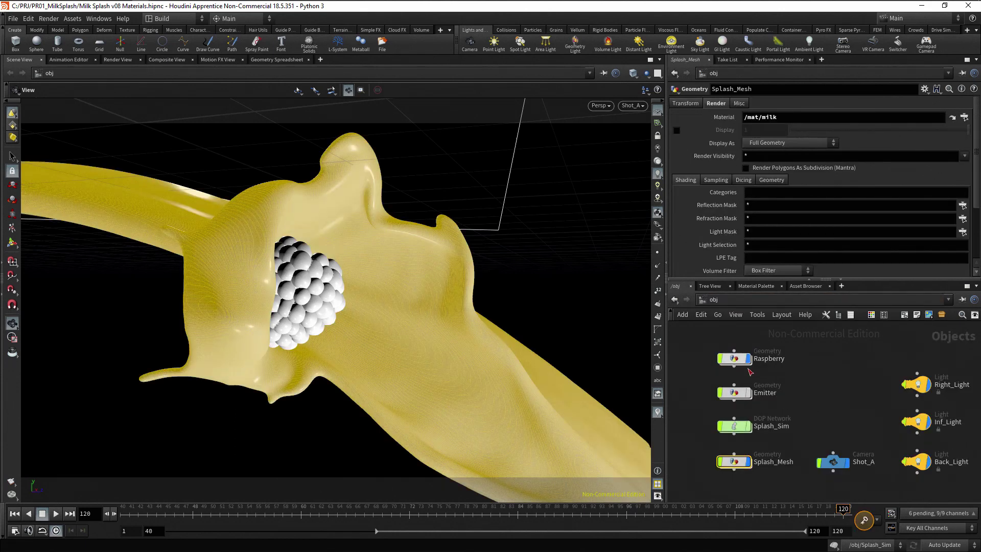
{"action": "double_click", "coordinate": [734, 358]}
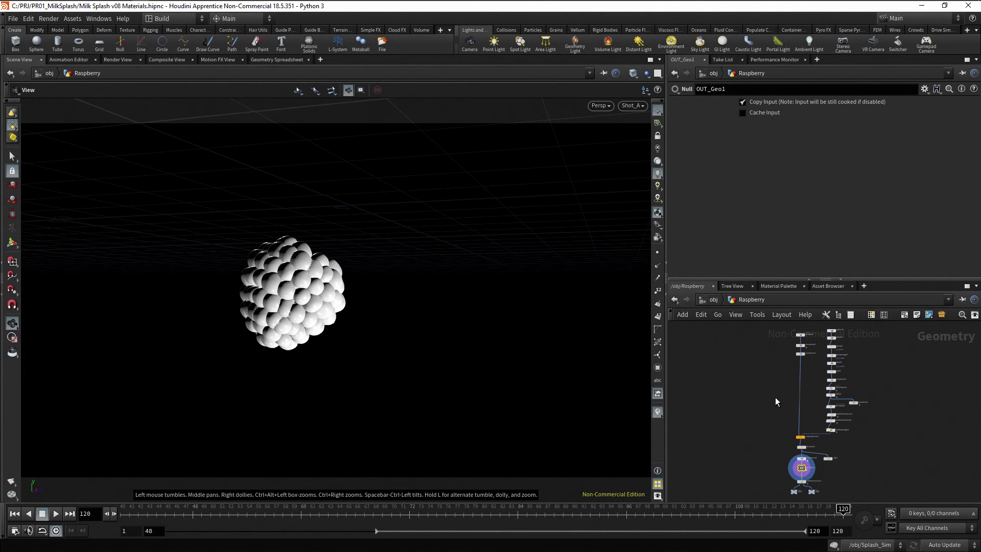
{"action": "key", "text": "Tab"}
{"action": "type", "text": "mat"}
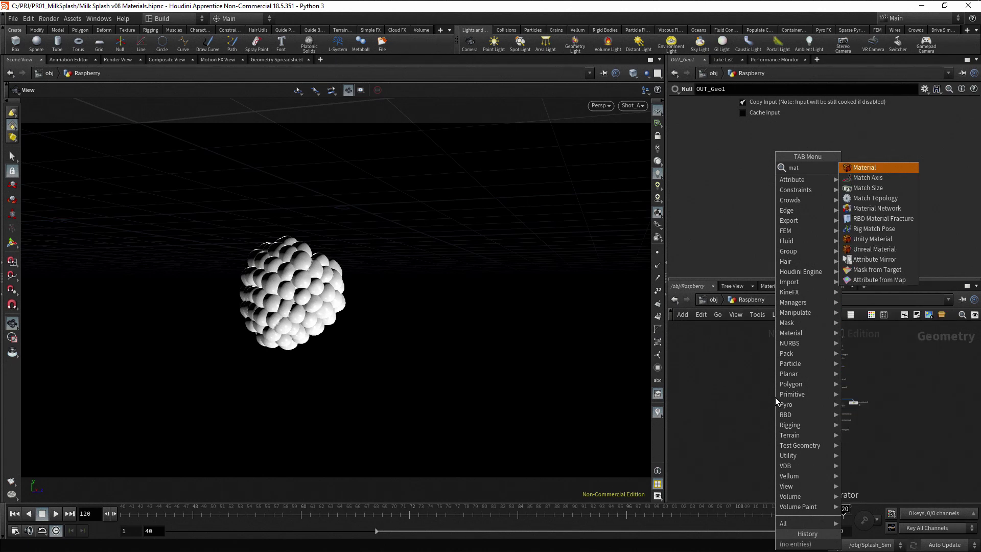
{"action": "key", "text": "Return"}
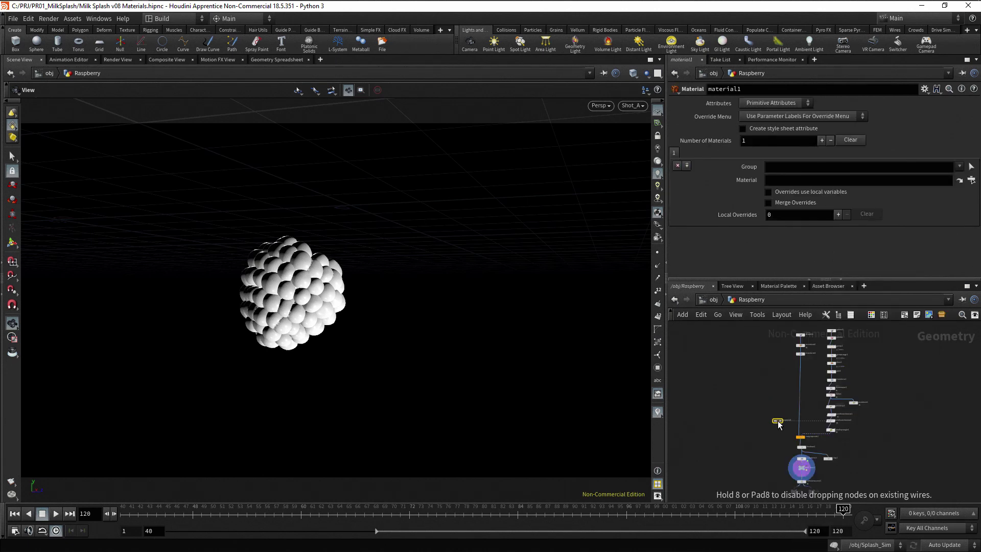
{"action": "left_click", "coordinate": [777, 422]}
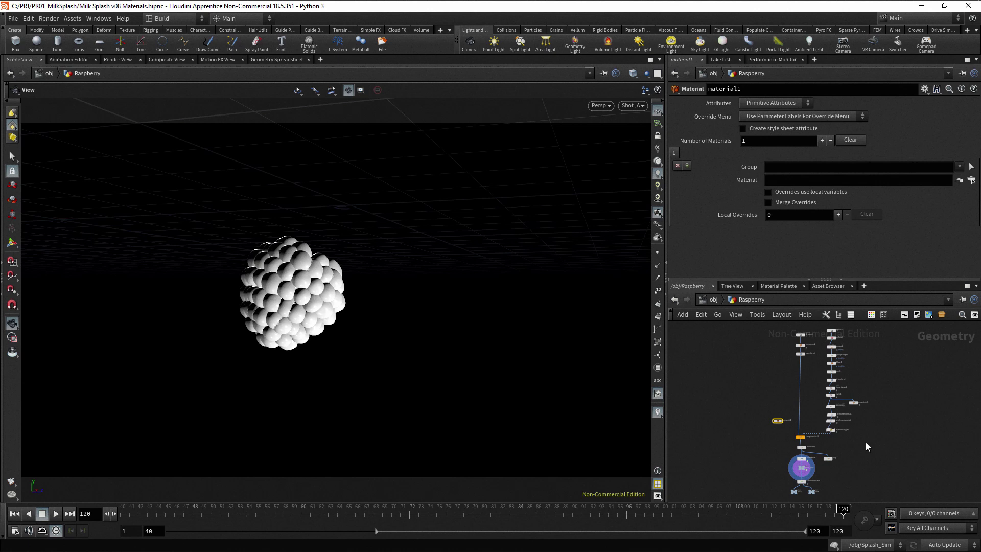
{"action": "scroll", "coordinate": [807, 422], "scroll_direction": "up", "scroll_amount": 5}
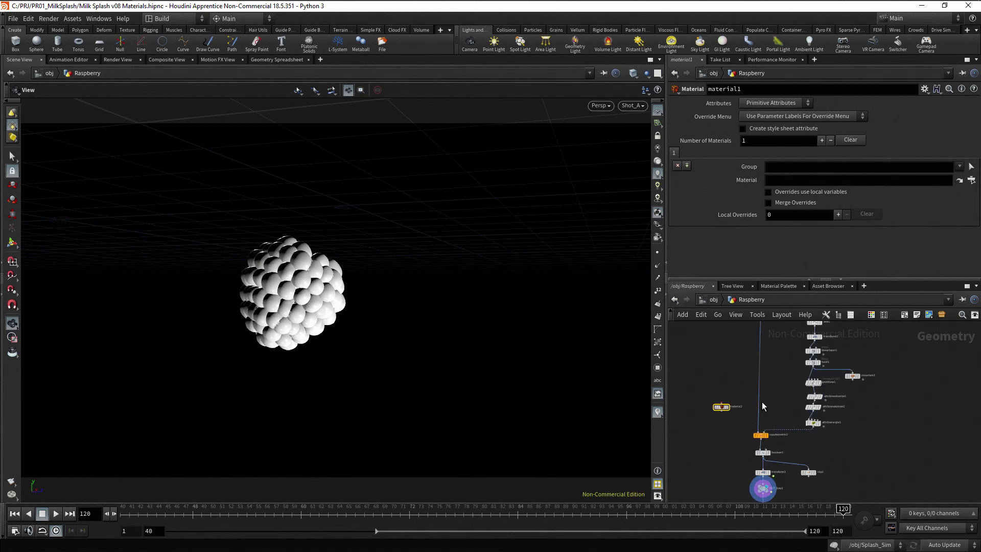
{"action": "left_click_drag", "start_coordinate": [722, 388], "coordinate": [801, 389]}
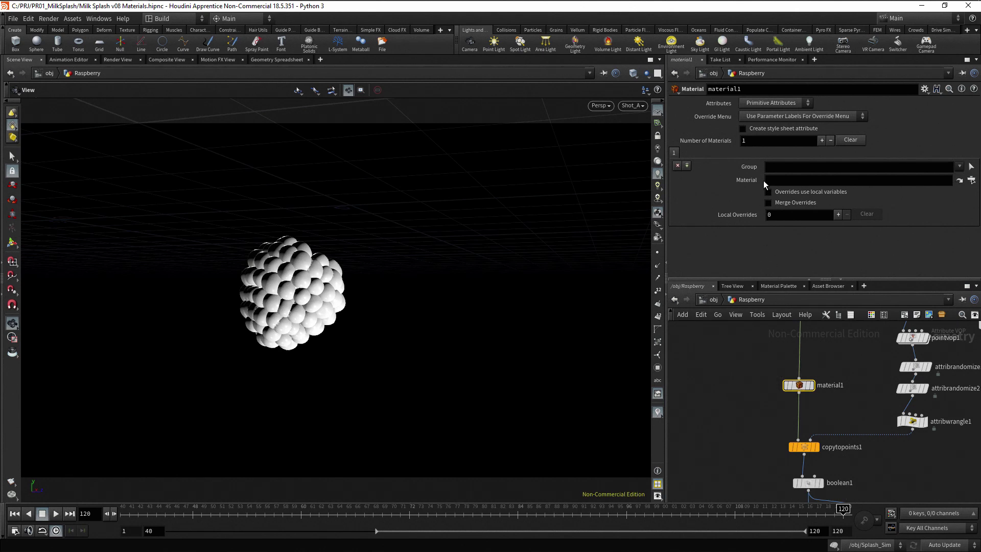
{"action": "mouse_move", "coordinate": [757, 172]}
{"action": "mouse_move", "coordinate": [728, 142]}
{"action": "left_click", "coordinate": [821, 140]}
{"action": "left_click", "coordinate": [831, 141]}
Set material1's Material field to /mat/raspberry
{"action": "left_click", "coordinate": [971, 181]}
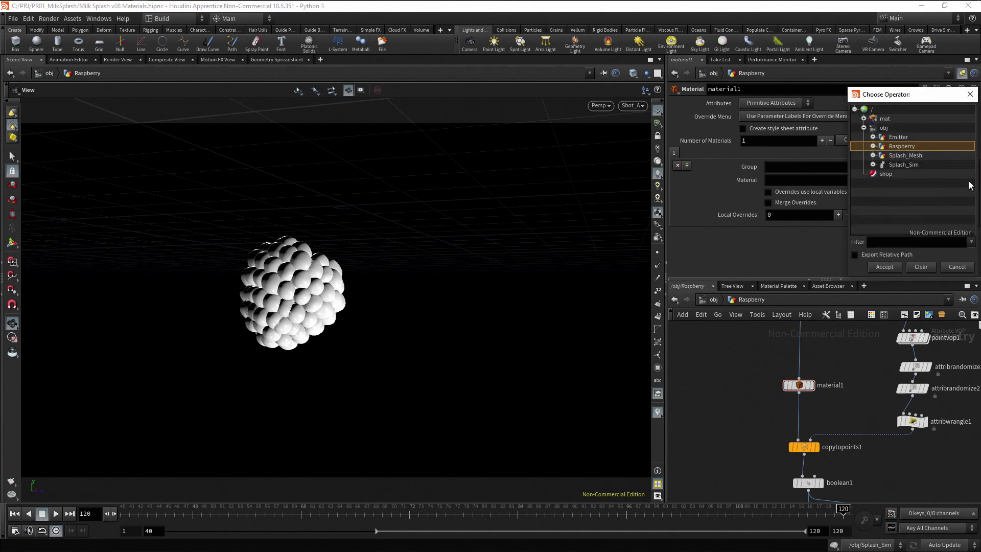
{"action": "left_click", "coordinate": [863, 119]}
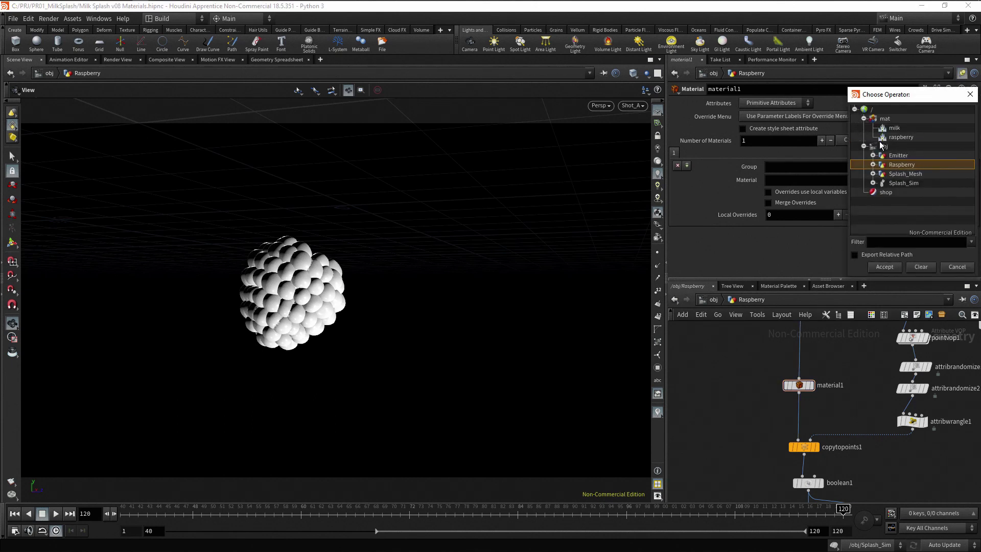
{"action": "left_click", "coordinate": [902, 137]}
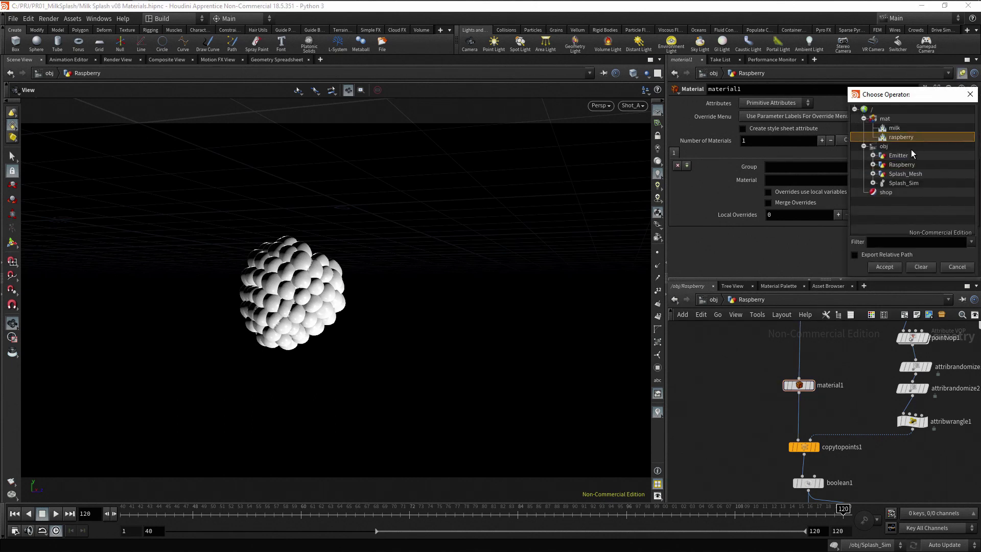
{"action": "left_click", "coordinate": [888, 267]}
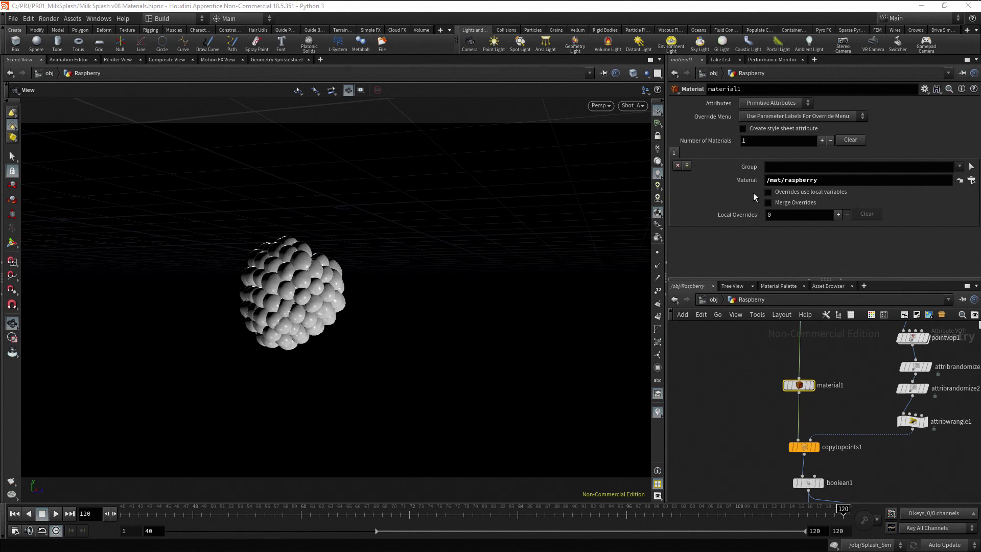
Display material1 and frame the sphere in a free No cam view, orbiting around it
{"action": "left_click", "coordinate": [811, 385]}
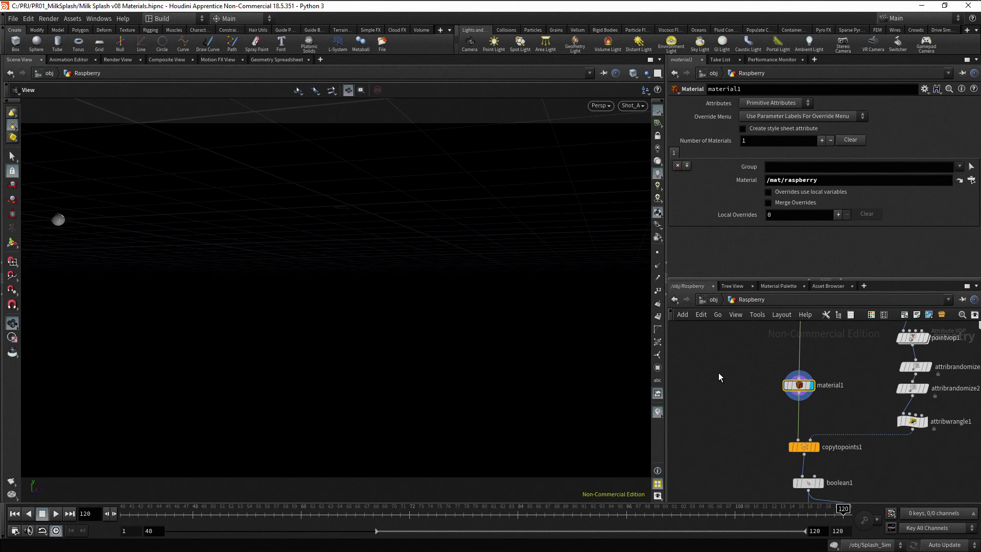
{"action": "left_click", "coordinate": [199, 242]}
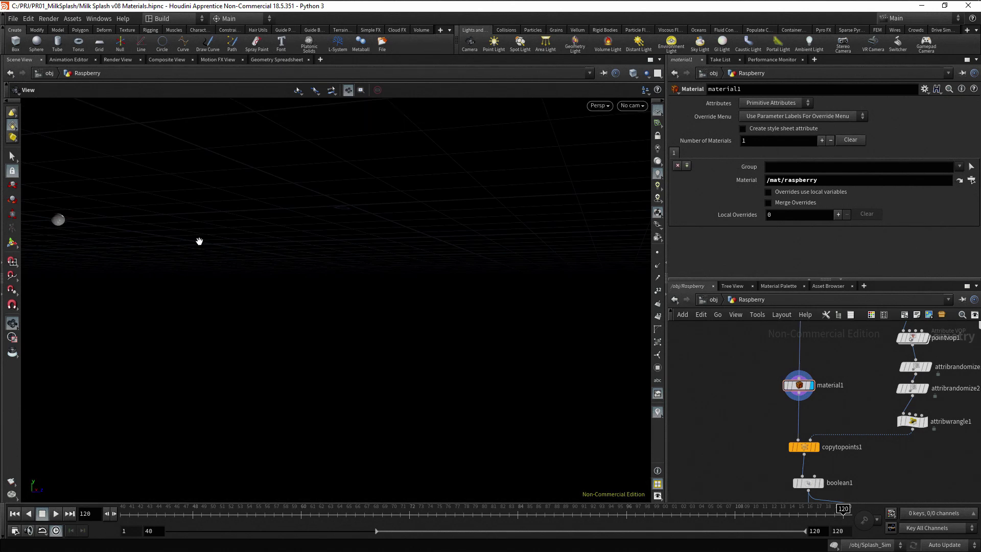
{"action": "key", "text": "f"}
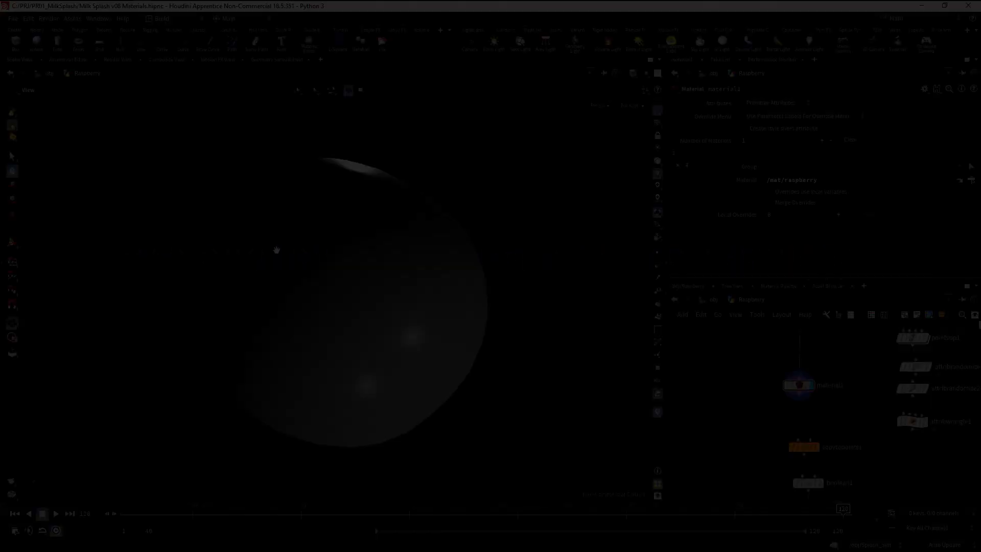
{"action": "scroll", "coordinate": [277, 248], "scroll_direction": "down", "scroll_amount": 3}
{"action": "scroll", "coordinate": [277, 250], "scroll_direction": "down", "scroll_amount": 2}
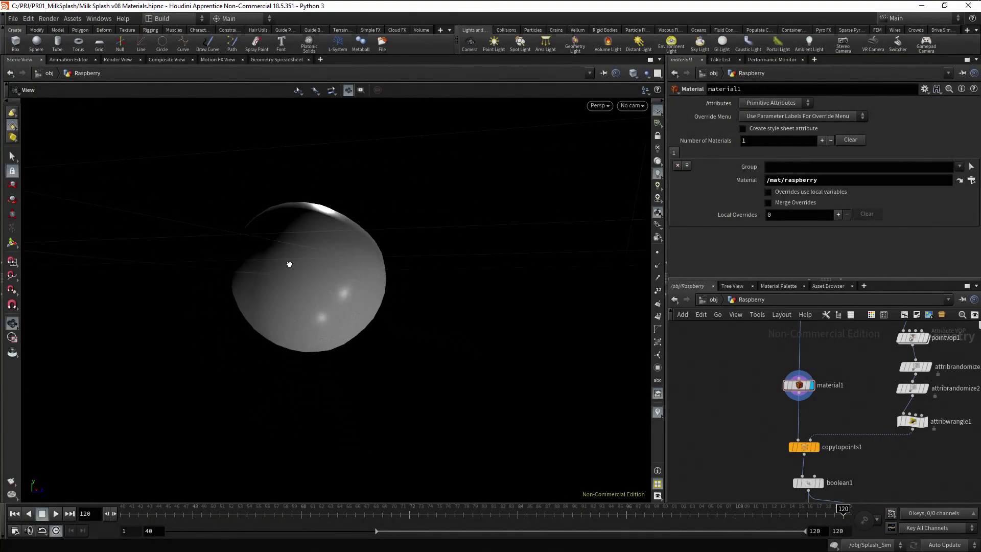
{"action": "mouse_move", "coordinate": [289, 265]}
{"action": "left_mouse_down"}
{"action": "mouse_move", "coordinate": [256, 277]}
{"action": "mouse_move", "coordinate": [135, 270]}
{"action": "mouse_move", "coordinate": [116, 258]}
{"action": "mouse_move", "coordinate": [335, 268]}
{"action": "mouse_move", "coordinate": [267, 289]}
{"action": "mouse_move", "coordinate": [256, 275]}
{"action": "mouse_move", "coordinate": [263, 279]}
{"action": "left_mouse_up"}
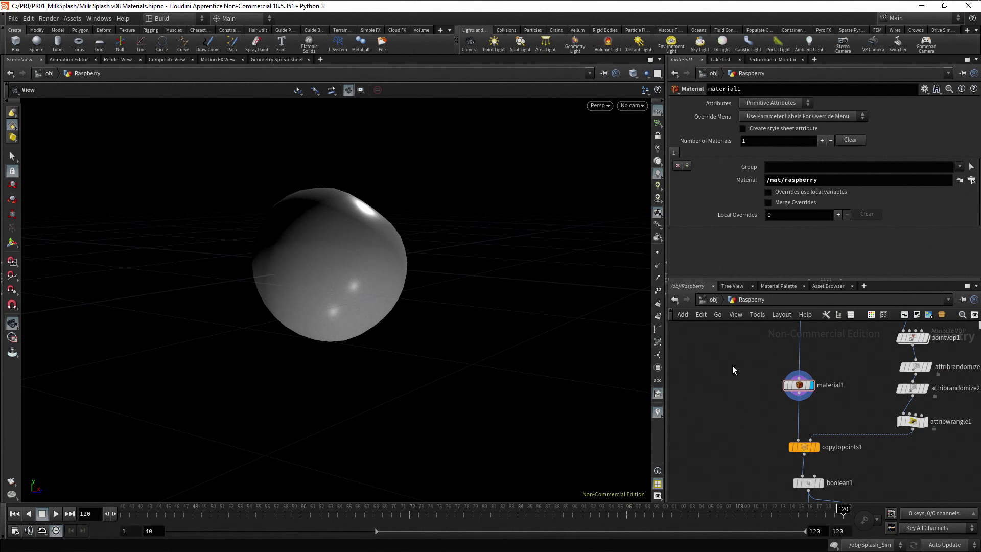
Insert uvtexture1 into the wire above material1 with Texture Type set to Polar
{"action": "key", "text": "Tab"}
{"action": "type", "text": "uvte"}
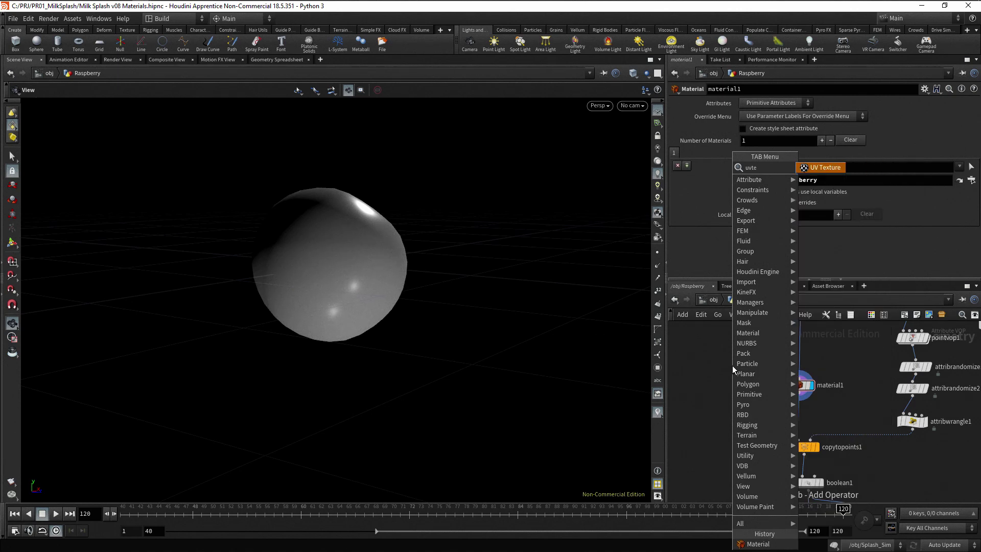
{"action": "key", "text": "Return"}
{"action": "left_click", "coordinate": [732, 366]}
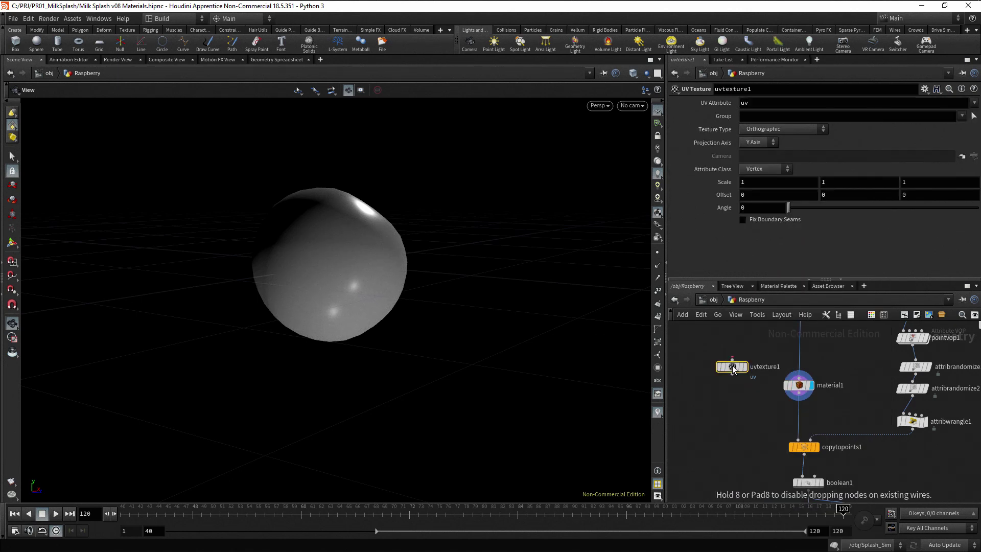
{"action": "left_click_drag", "start_coordinate": [732, 367], "coordinate": [802, 359]}
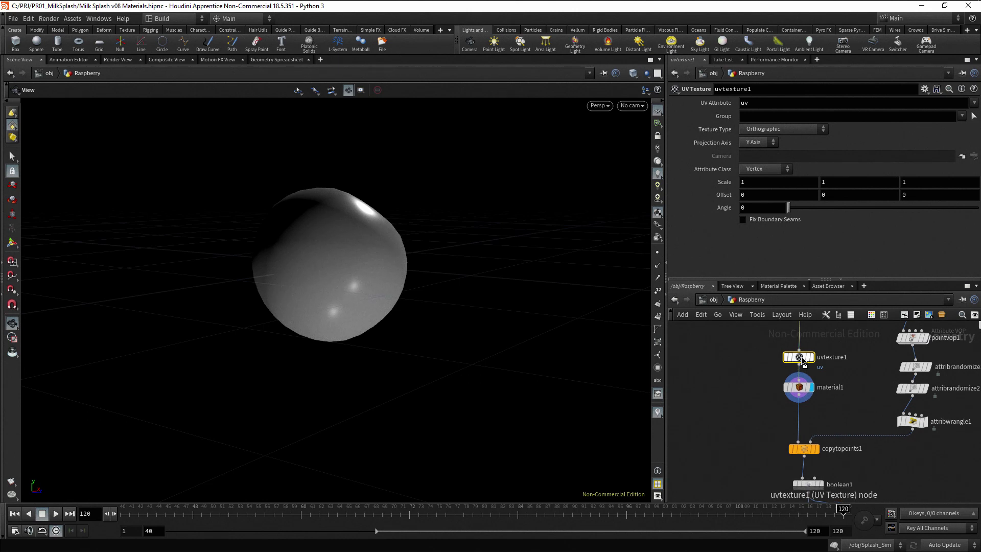
{"action": "middle_click_drag", "start_coordinate": [802, 360], "coordinate": [772, 362]}
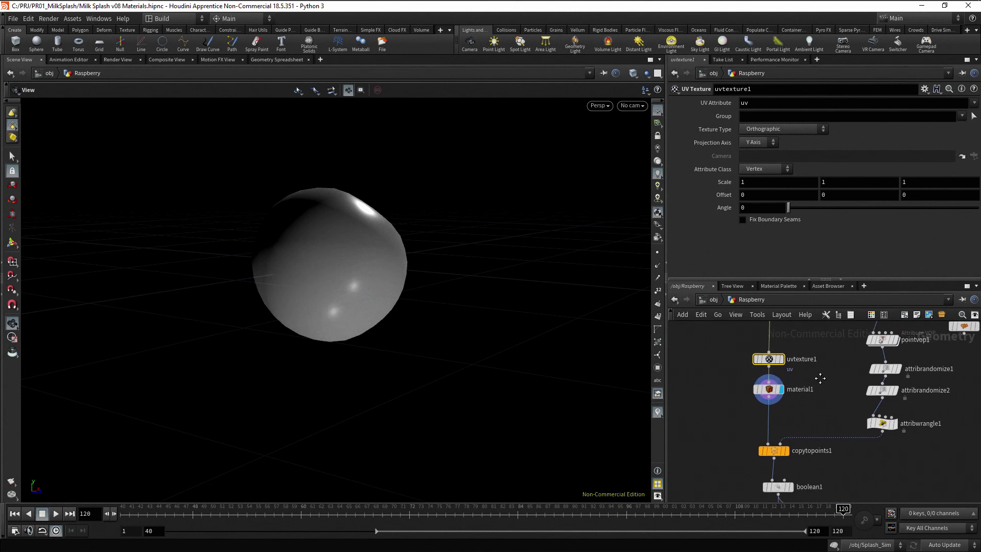
{"action": "left_click", "coordinate": [823, 131]}
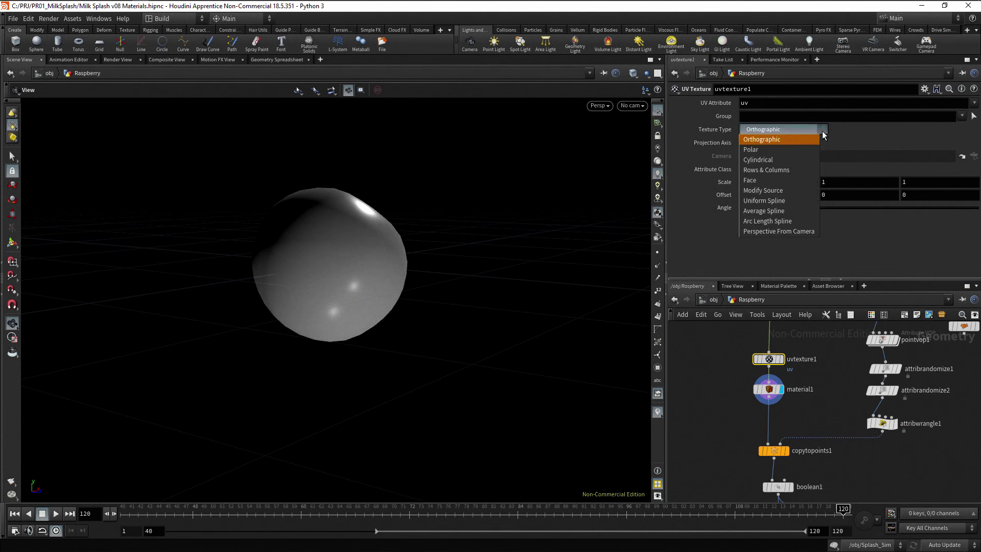
{"action": "left_click", "coordinate": [803, 149]}
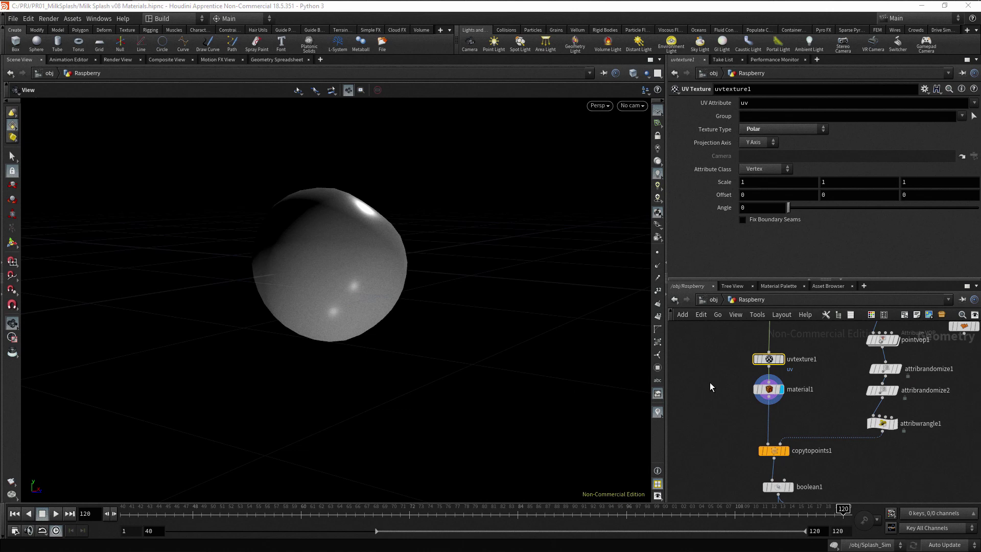
Branch a uvquickshade1 node off uvtexture1 and display it to show the checker grid
{"action": "key", "text": "Tab"}
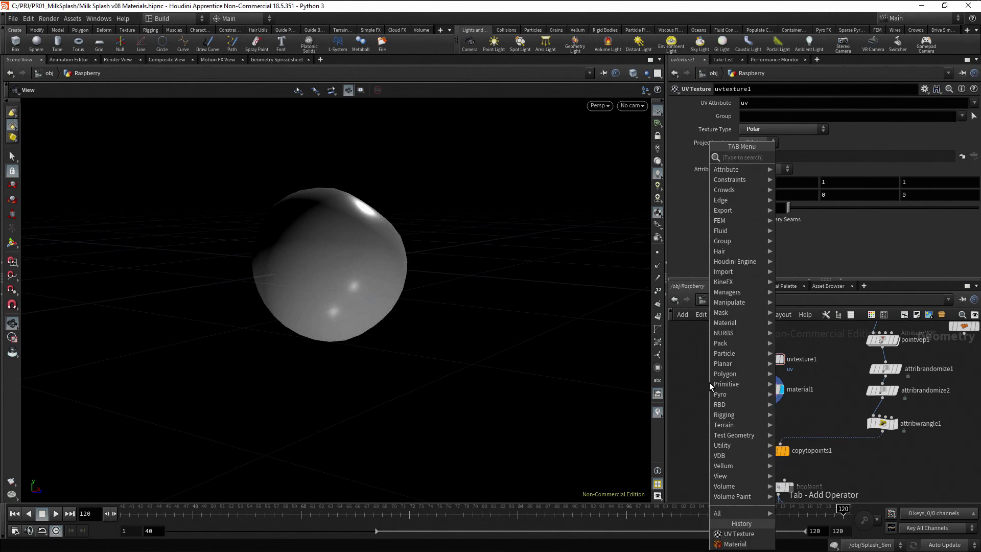
{"action": "type", "text": "uvquick"}
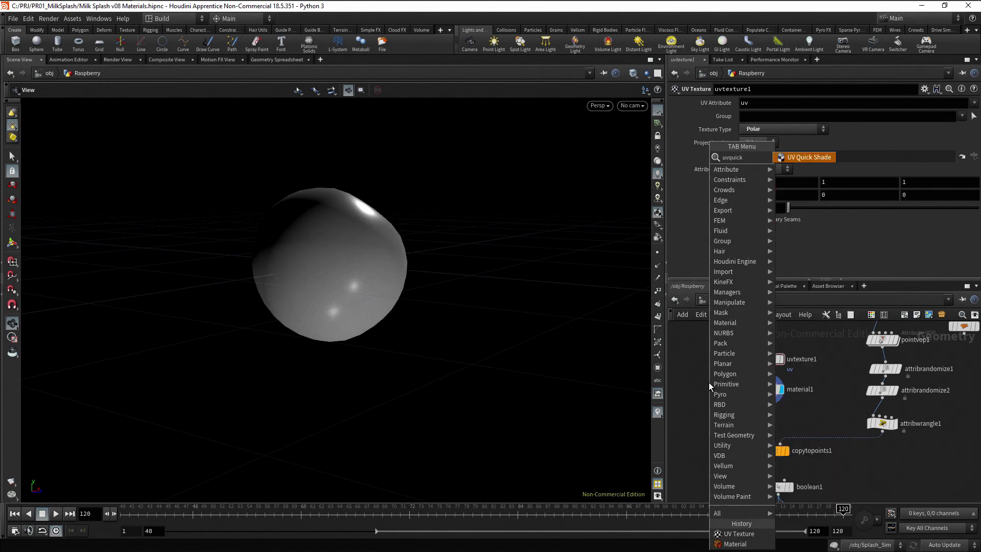
{"action": "key", "text": "Return"}
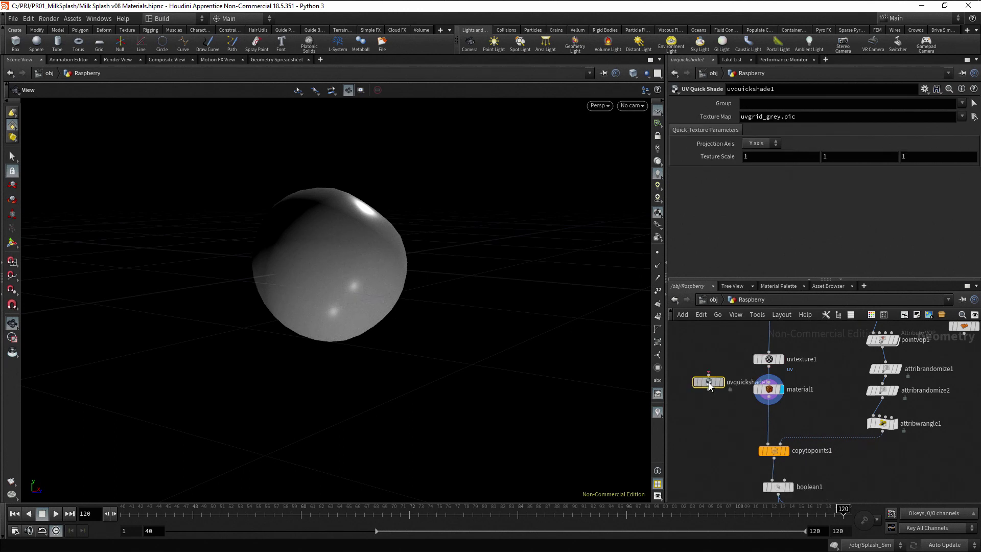
{"action": "left_click", "coordinate": [693, 391]}
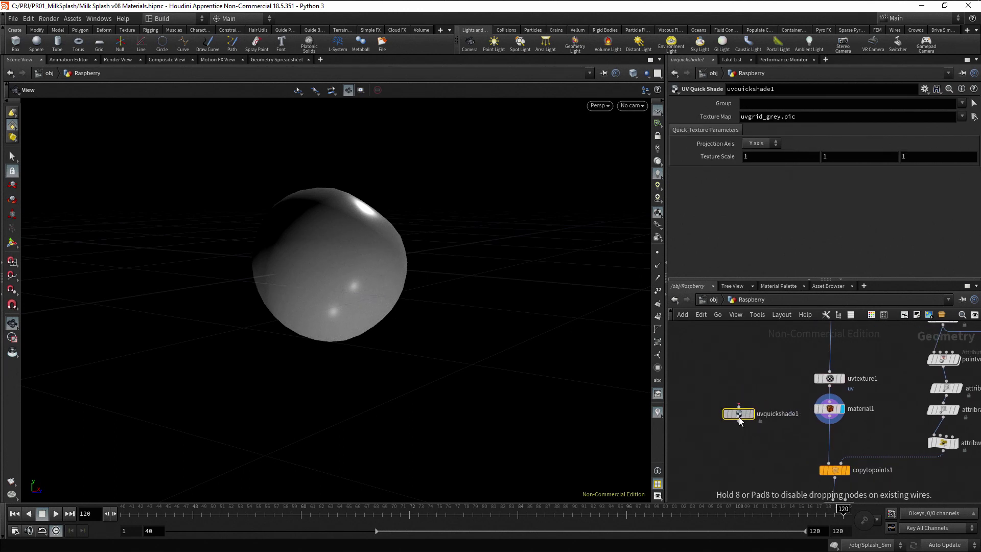
{"action": "left_click_drag", "start_coordinate": [751, 407], "coordinate": [740, 407]}
{"action": "left_click_drag", "start_coordinate": [828, 382], "coordinate": [745, 404]}
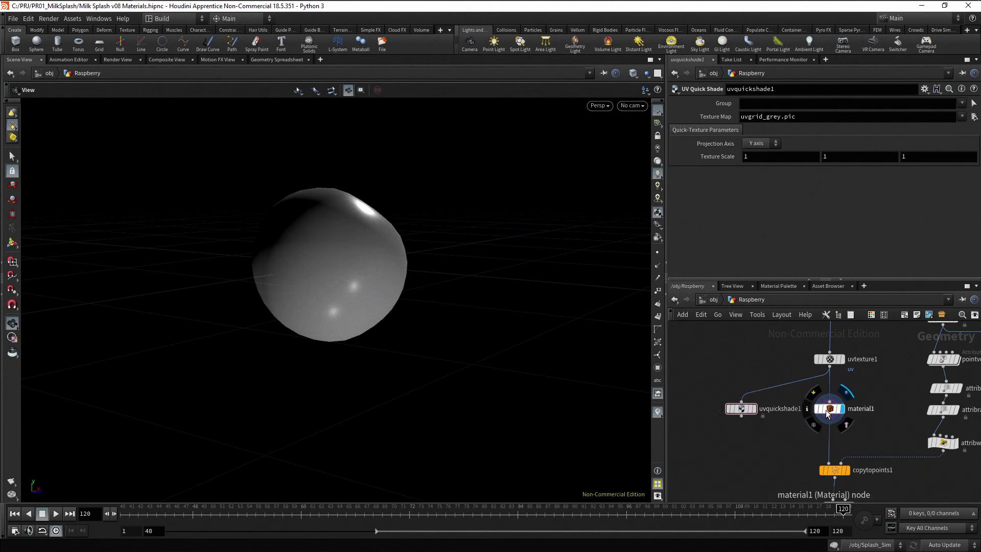
{"action": "left_click", "coordinate": [755, 409]}
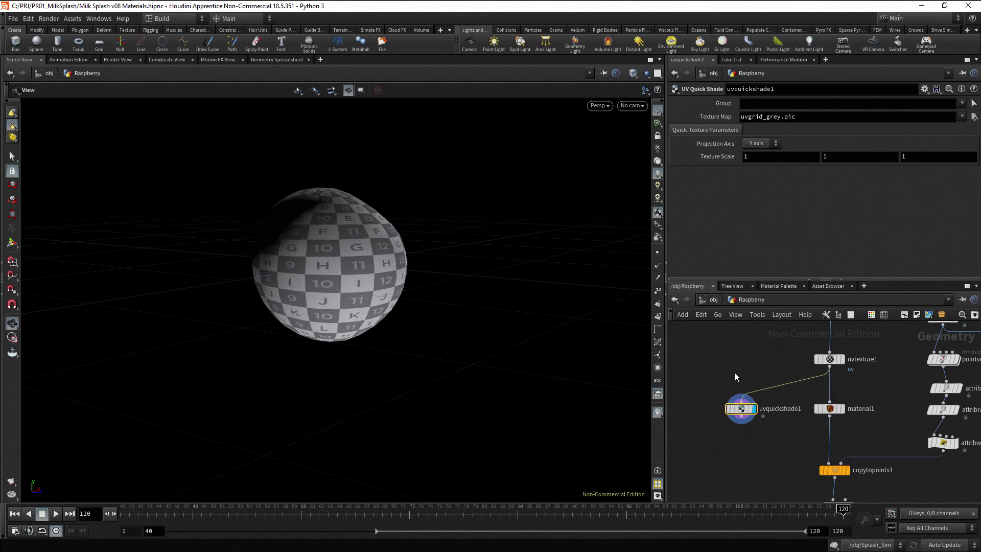
Split the viewport into two side-by-side views, with the left pane showing the UV View
{"action": "left_click", "coordinate": [658, 74]}
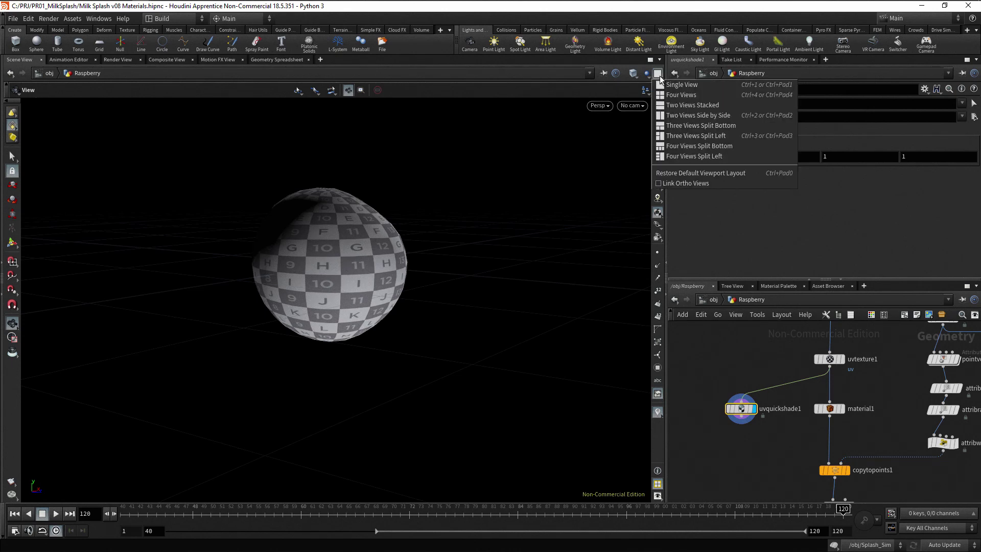
{"action": "left_click", "coordinate": [739, 117]}
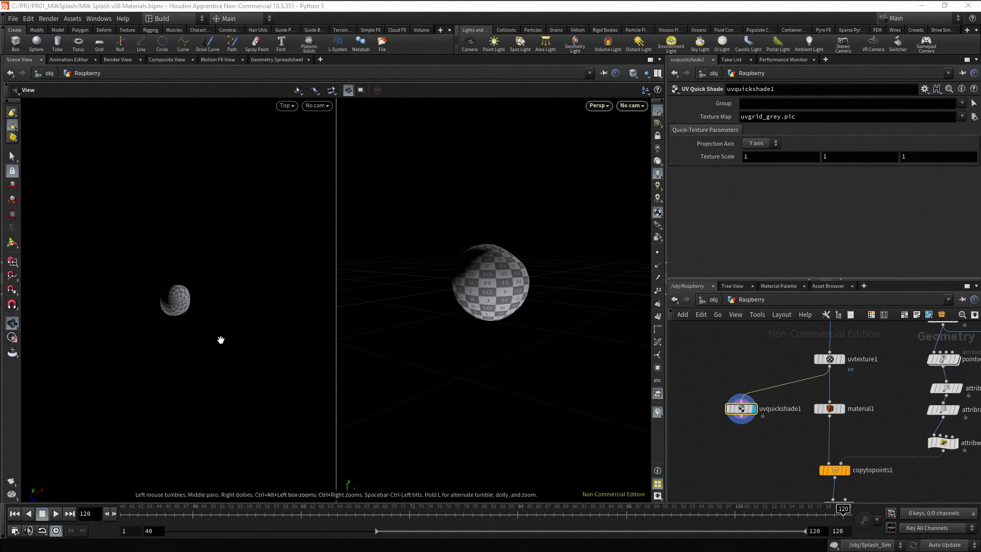
{"action": "key", "text": "5"}
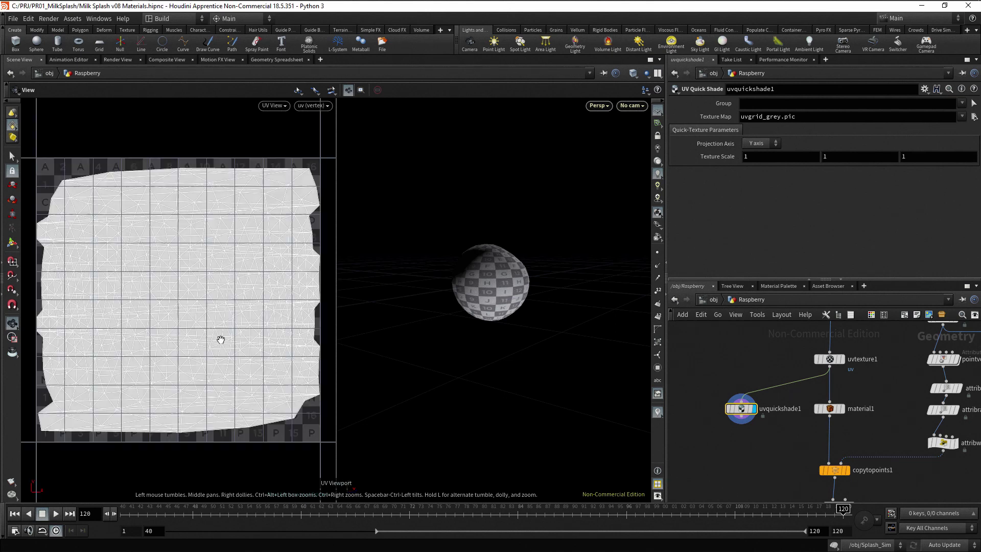
{"action": "scroll", "coordinate": [220, 340], "scroll_direction": "down", "scroll_amount": 3}
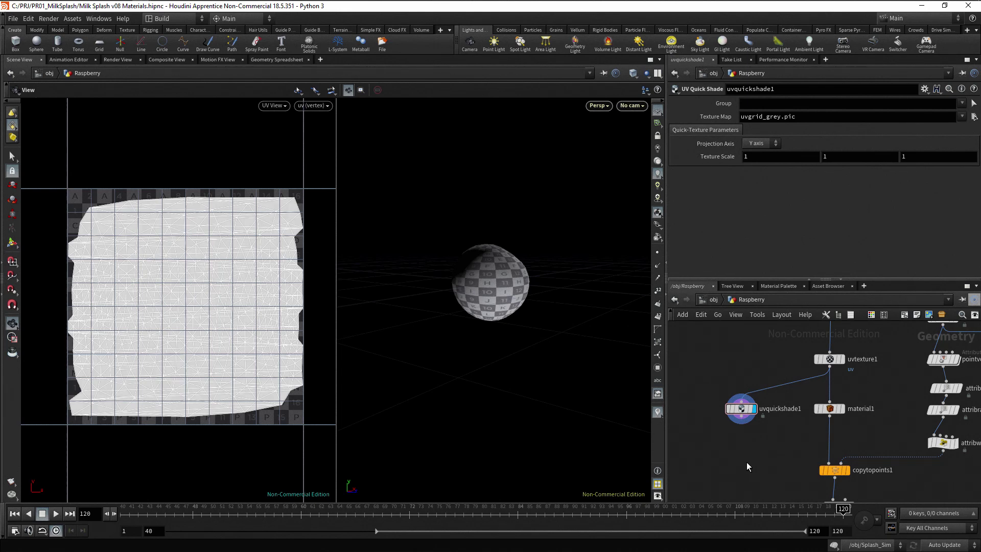
{"action": "scroll", "coordinate": [501, 350], "scroll_direction": "up", "scroll_amount": 5}
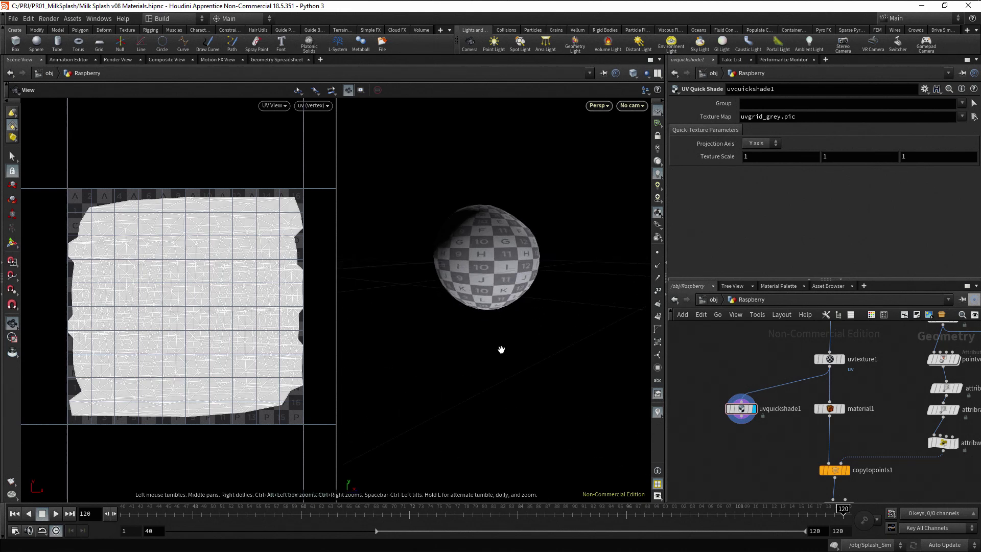
{"action": "scroll", "coordinate": [521, 368], "scroll_direction": "up", "scroll_amount": 4}
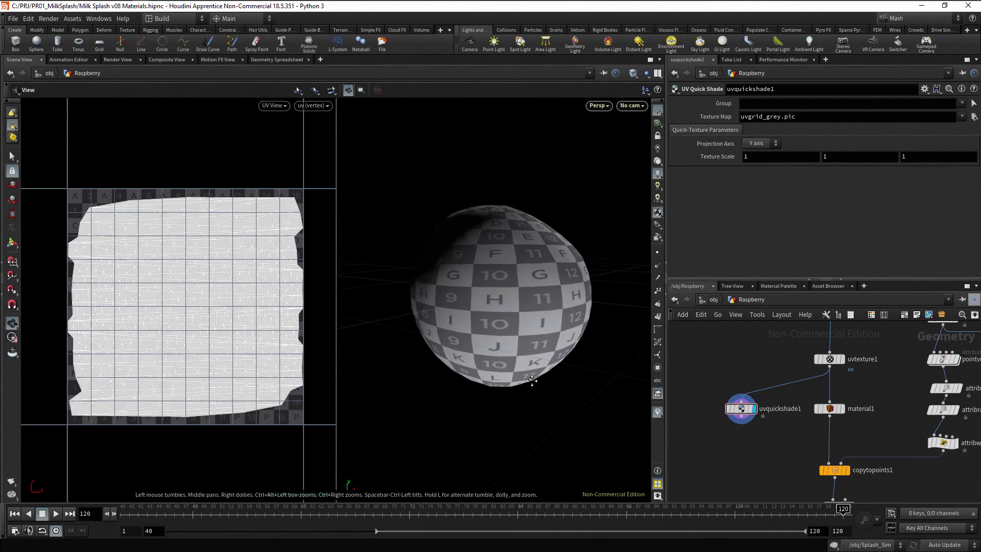
{"action": "mouse_move", "coordinate": [829, 360]}
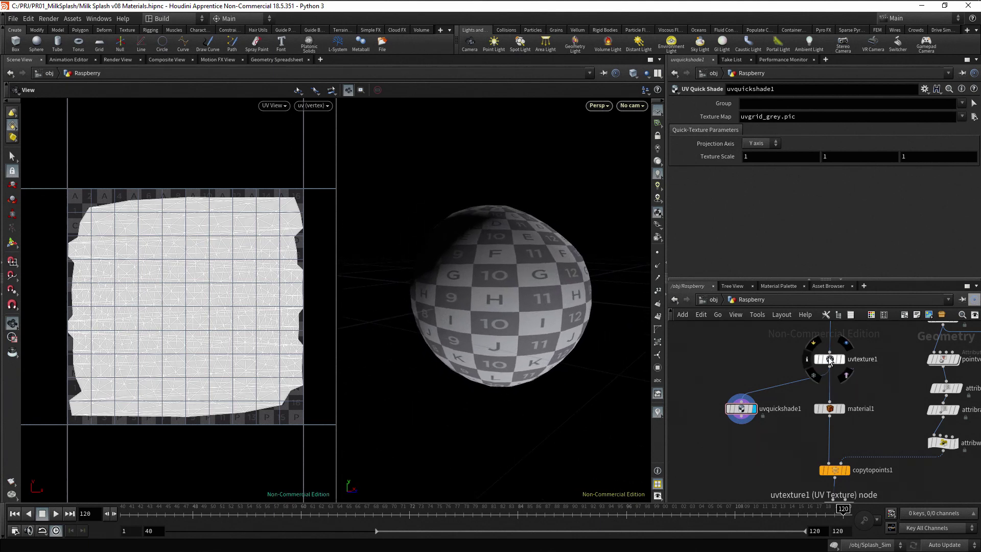
{"action": "left_click", "coordinate": [828, 357]}
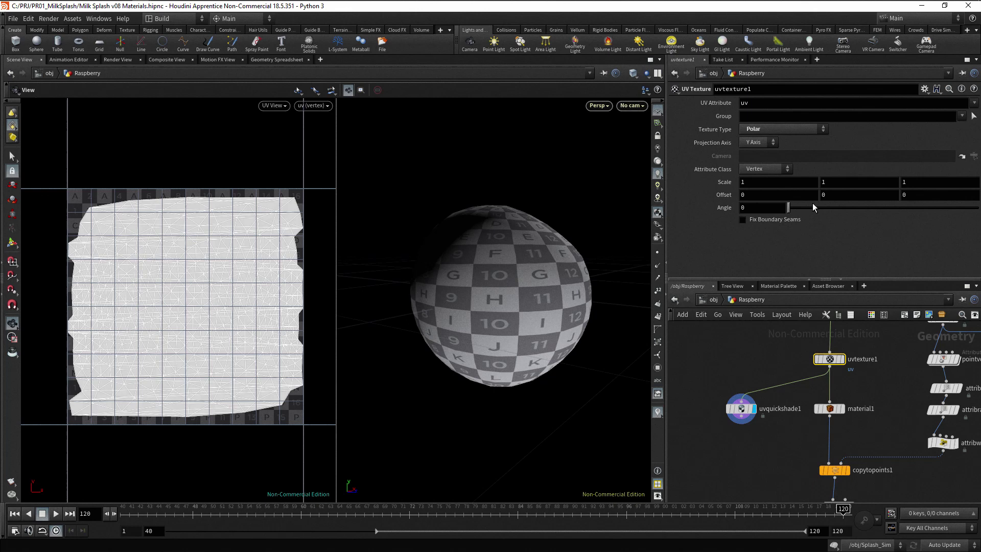
{"action": "left_click", "coordinate": [824, 132]}
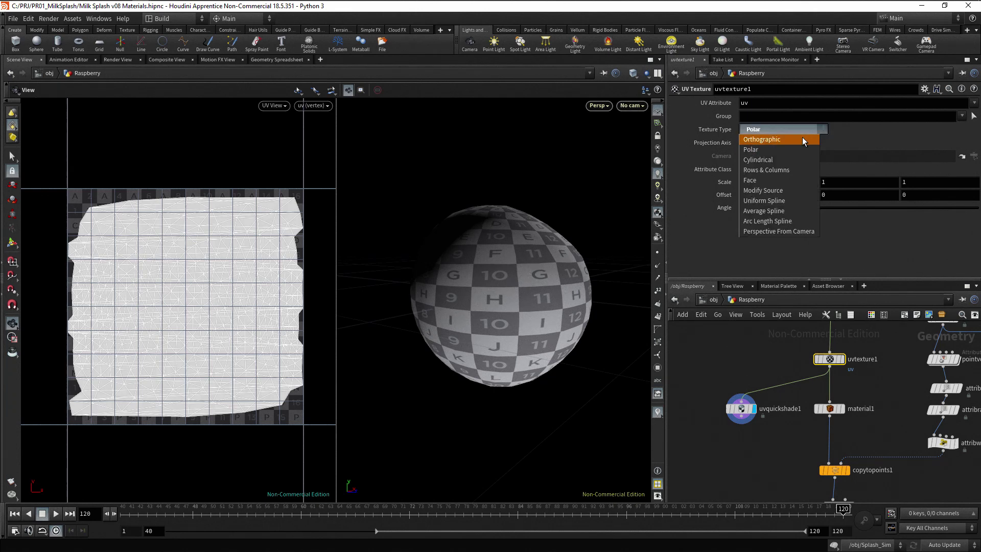
{"action": "left_click", "coordinate": [815, 139]}
{"action": "left_click", "coordinate": [824, 131]}
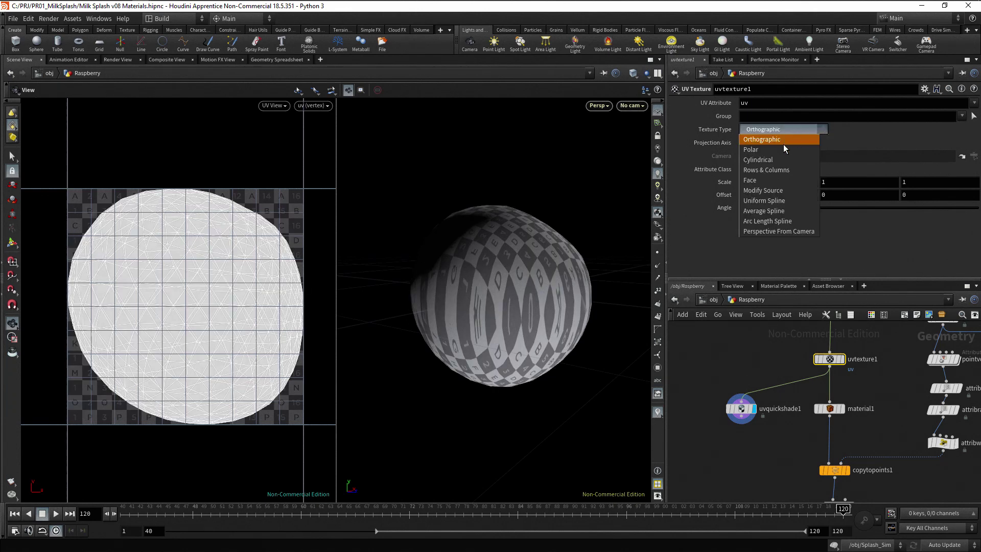
{"action": "left_click", "coordinate": [787, 148]}
{"action": "left_click", "coordinate": [823, 130]}
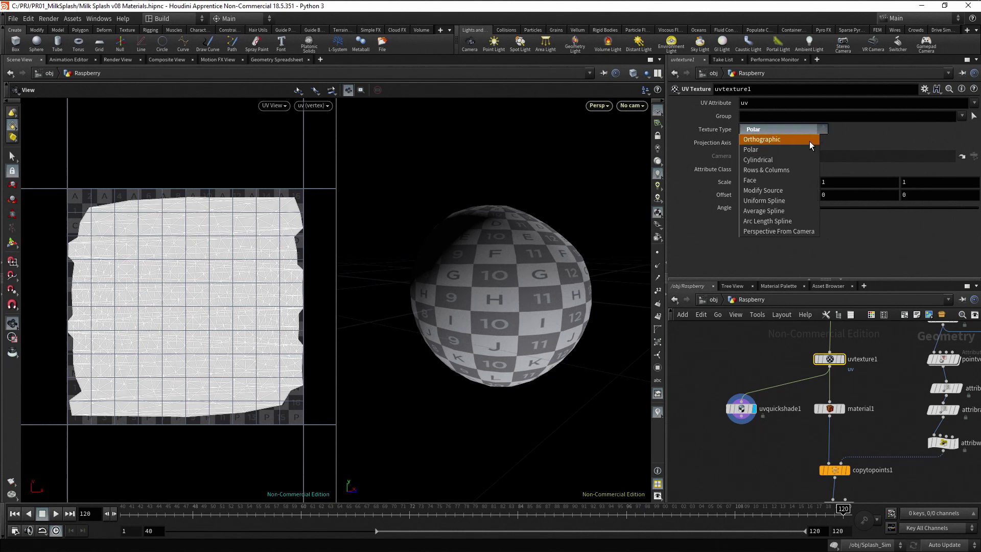
{"action": "left_click", "coordinate": [805, 158]}
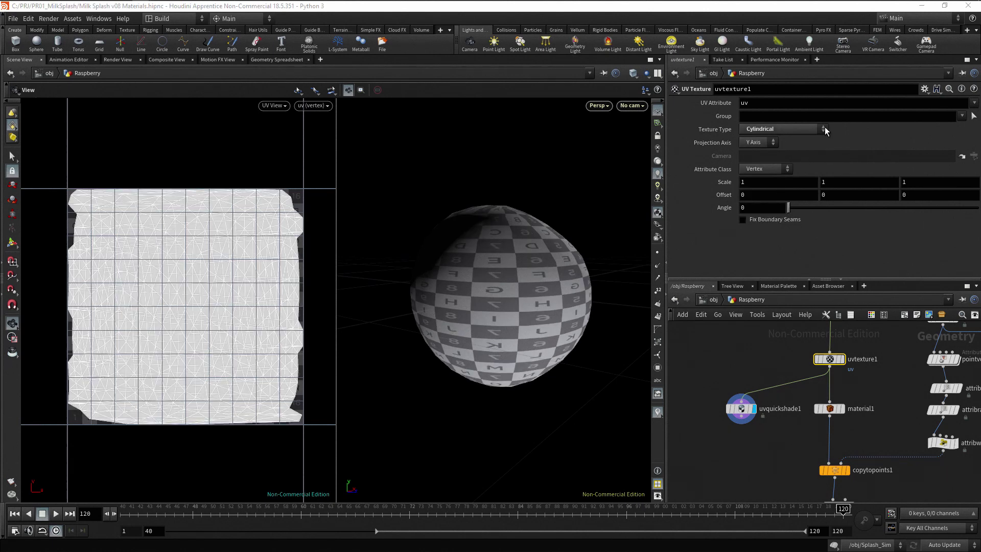
{"action": "left_click", "coordinate": [824, 127]}
{"action": "left_click", "coordinate": [790, 148]}
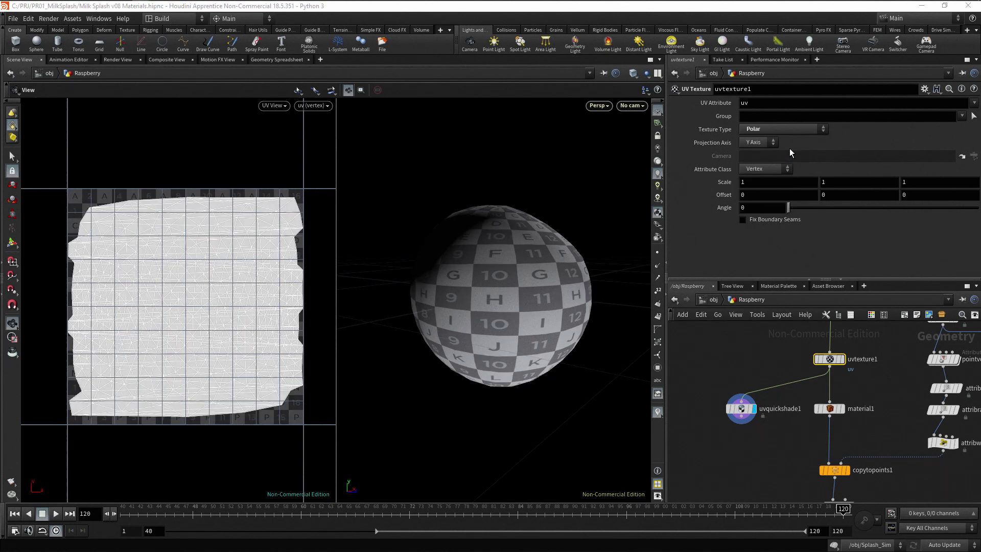
{"action": "mouse_move", "coordinate": [715, 185]}
{"action": "middle_mouse_down"}
{"action": "mouse_move", "coordinate": [719, 193]}
{"action": "mouse_move", "coordinate": [878, 183]}
{"action": "mouse_move", "coordinate": [689, 179]}
{"action": "mouse_move", "coordinate": [704, 177]}
{"action": "middle_mouse_up"}
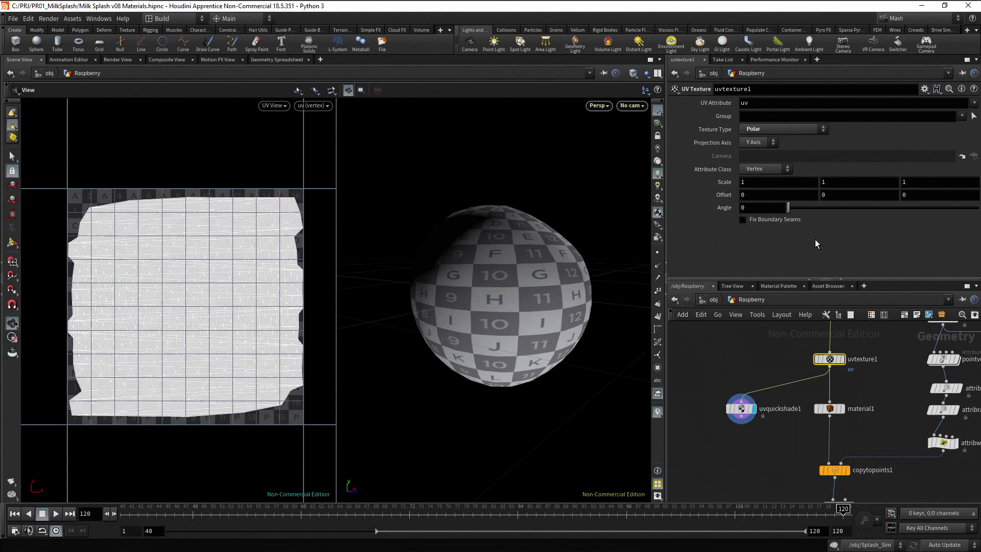
Switch to a Single View layout, display OUT_Geo1, and frame the raspberry
{"action": "left_click", "coordinate": [657, 73]}
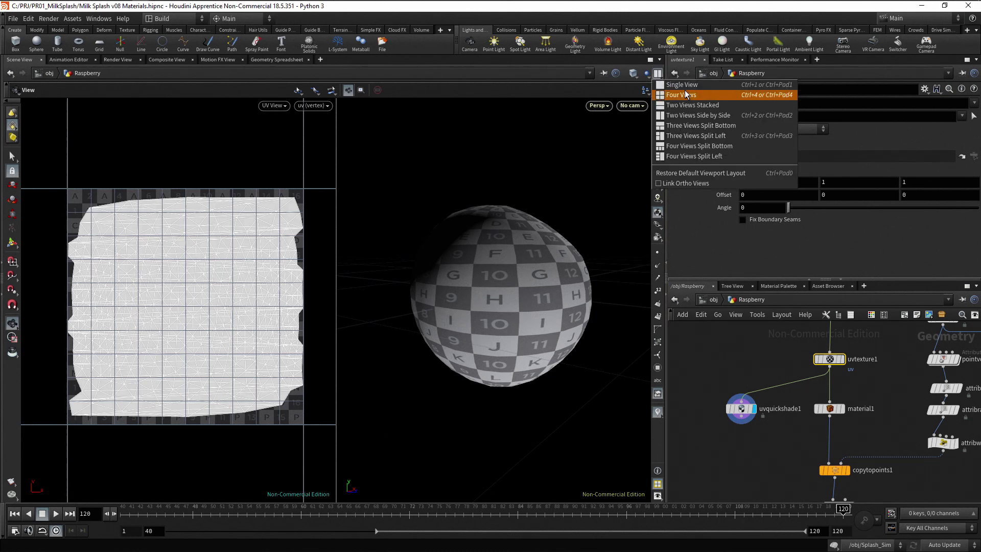
{"action": "left_click", "coordinate": [683, 85]}
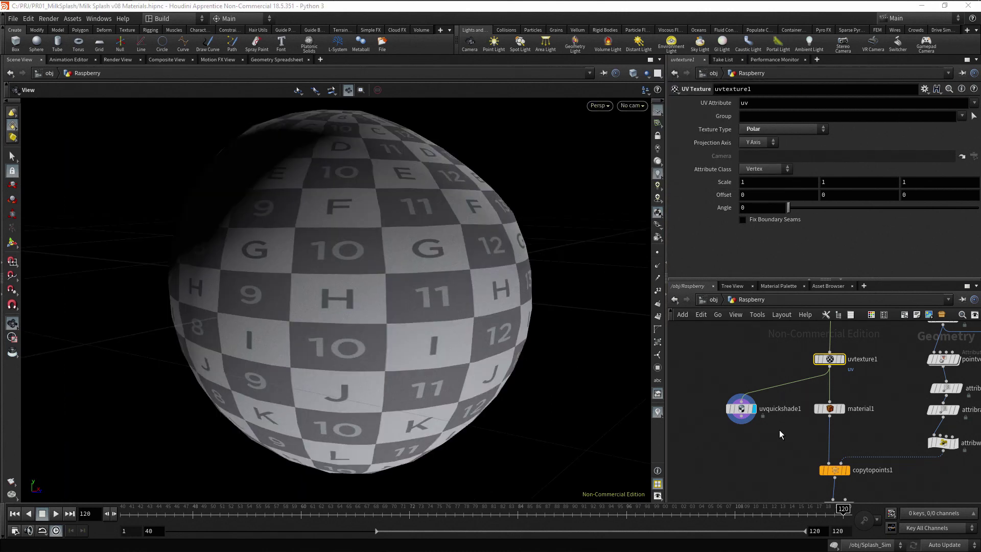
{"action": "scroll", "coordinate": [782, 431], "scroll_direction": "down", "scroll_amount": 5}
{"action": "scroll", "coordinate": [768, 400], "scroll_direction": "up", "scroll_amount": 5}
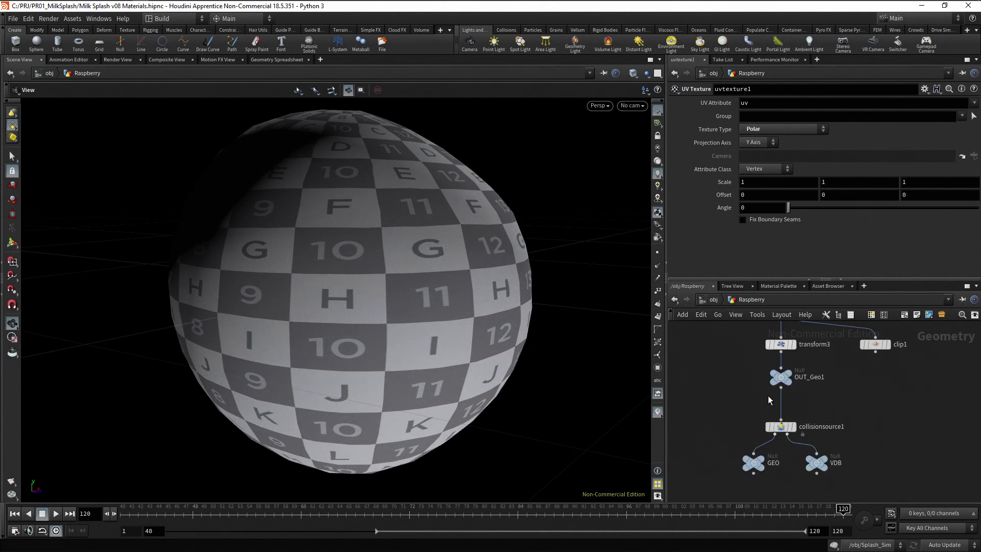
{"action": "middle_click_drag", "start_coordinate": [798, 384], "coordinate": [831, 425]}
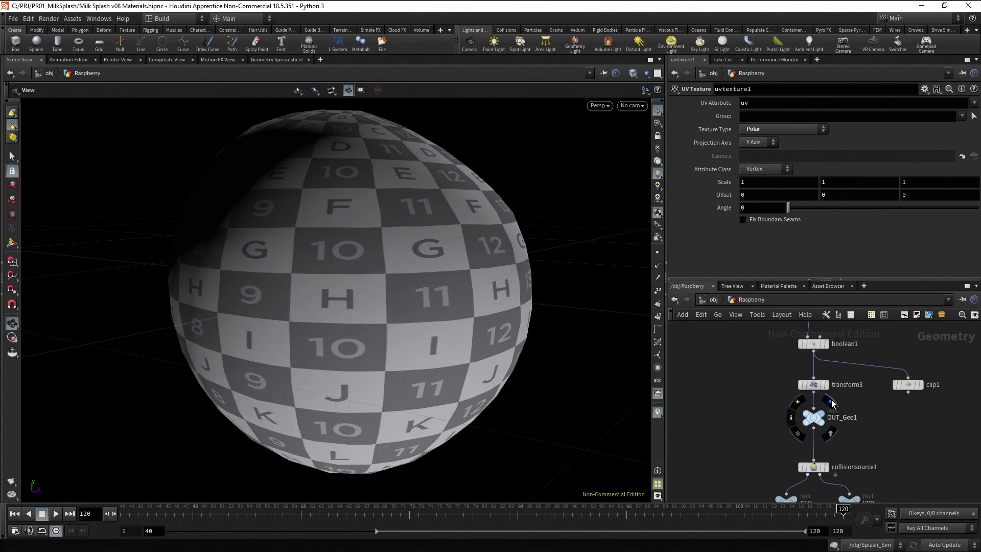
{"action": "left_click", "coordinate": [831, 403]}
{"action": "left_click", "coordinate": [813, 417]}
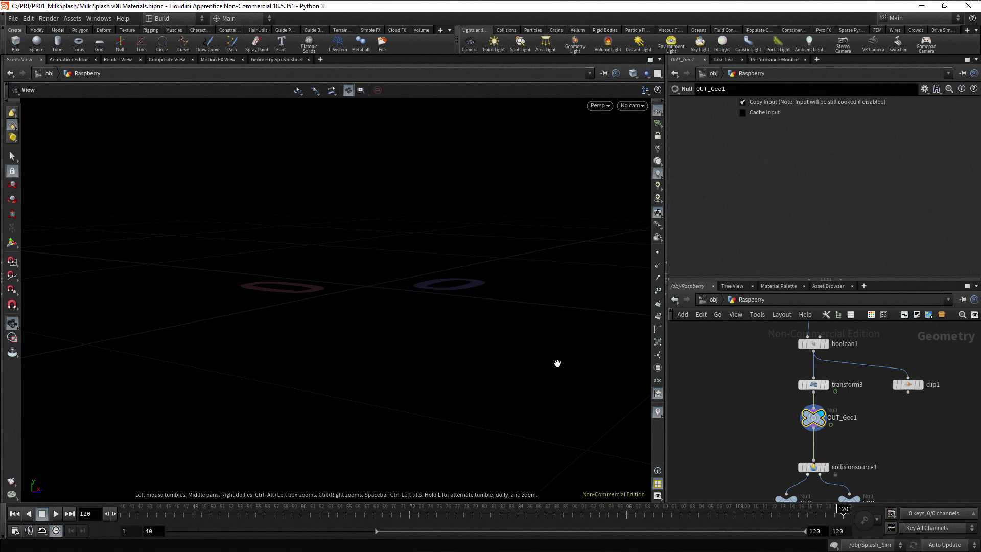
{"action": "key", "text": "f"}
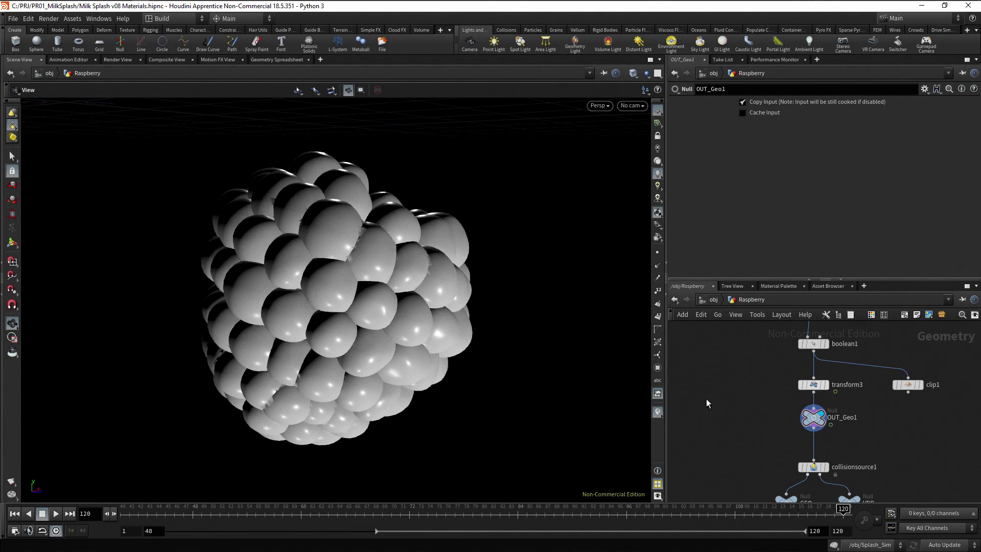
Add uvquickshade2 fed by transform3, display it, and orbit closer to the checkered spheres
{"action": "key", "text": "Tab"}
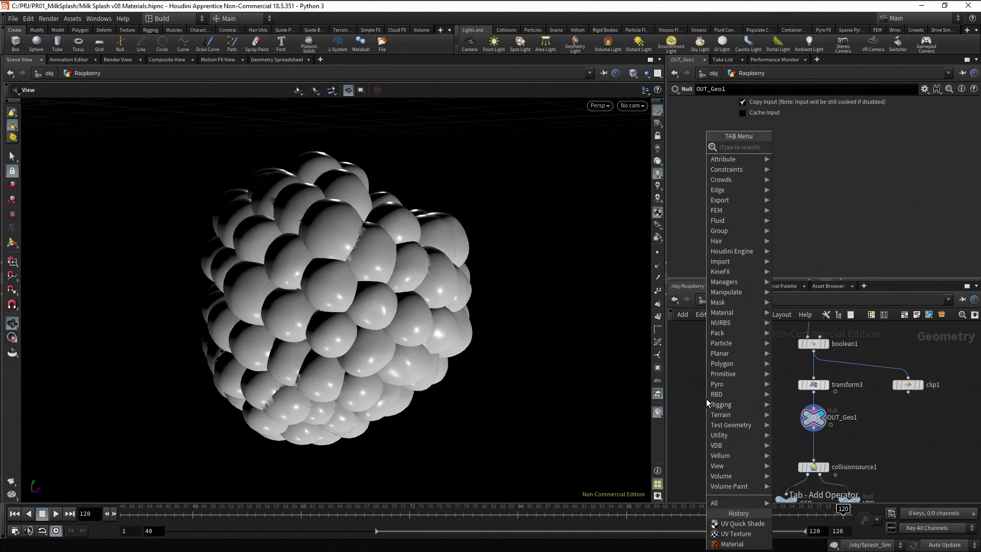
{"action": "type", "text": "uvquick"}
{"action": "key", "text": "Return"}
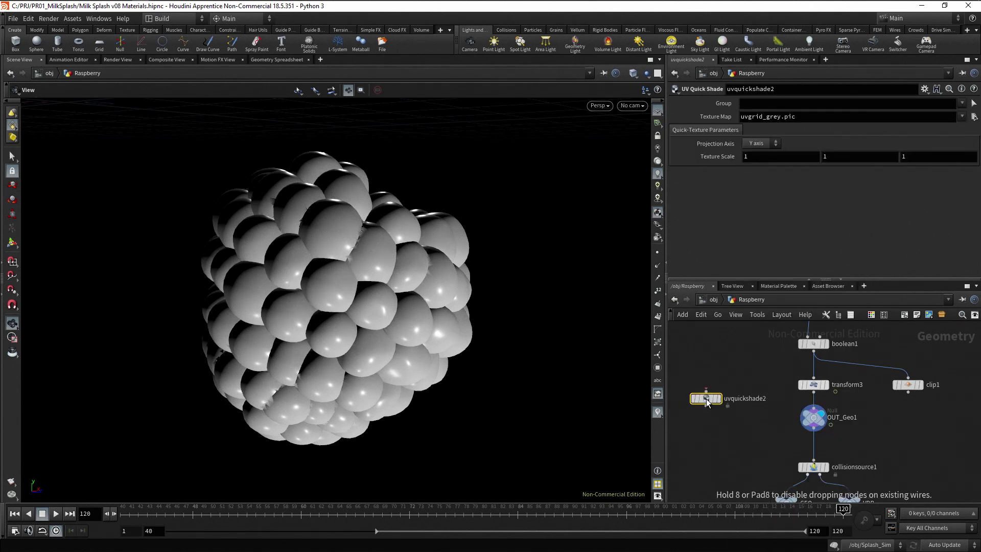
{"action": "left_click", "coordinate": [713, 424]}
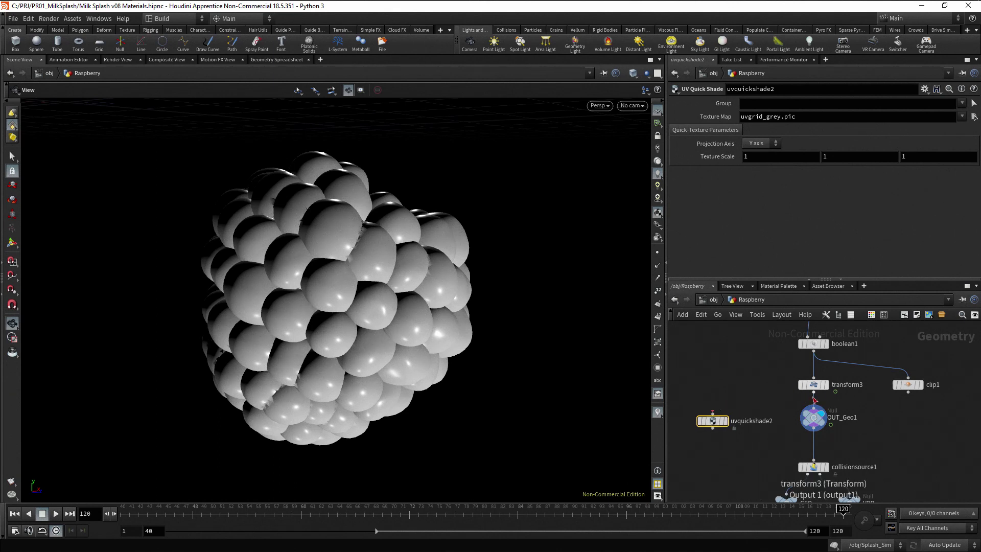
{"action": "left_click_drag", "start_coordinate": [814, 393], "coordinate": [712, 413]}
{"action": "left_click", "coordinate": [725, 421]}
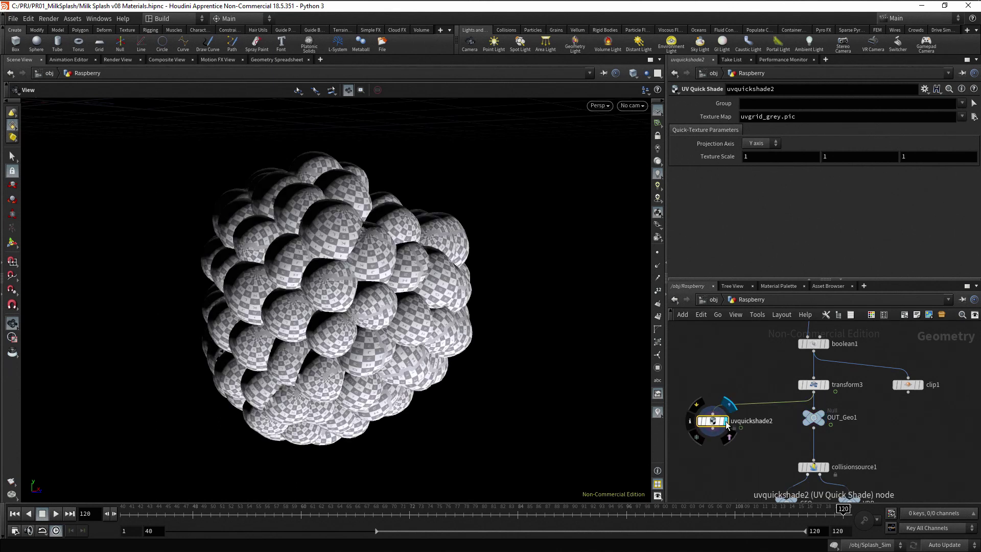
{"action": "scroll", "coordinate": [346, 291], "scroll_direction": "up", "scroll_amount": 5}
{"action": "left_click_drag", "start_coordinate": [345, 292], "coordinate": [465, 322]}
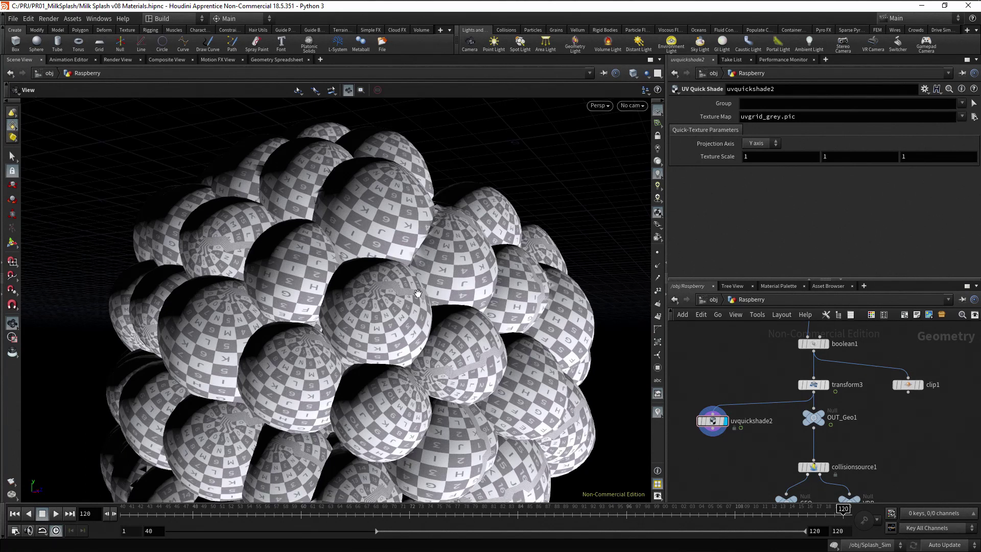
Turn on Fix Boundary Seams on the uvtexture1 node
{"action": "middle_click_drag", "start_coordinate": [764, 360], "coordinate": [766, 437]}
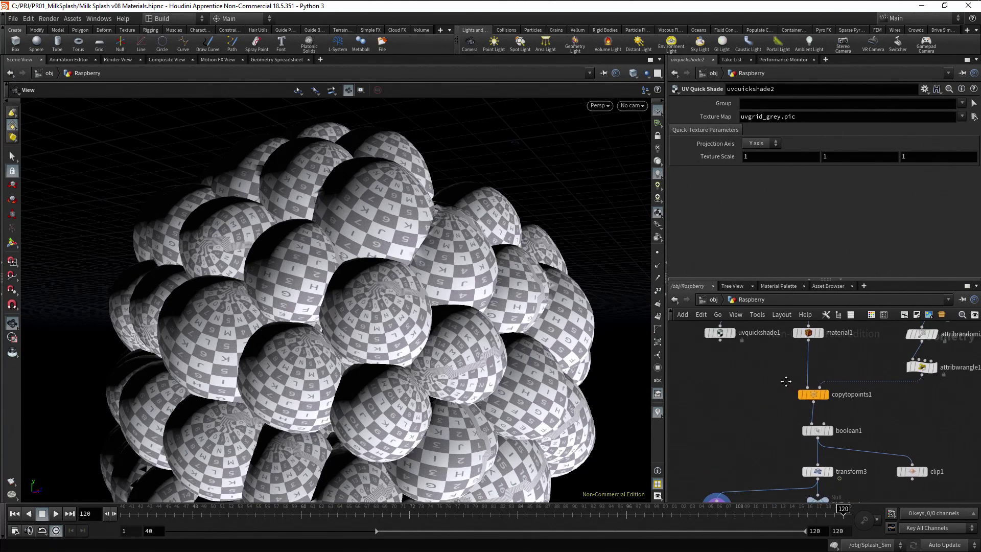
{"action": "middle_click_drag", "start_coordinate": [797, 372], "coordinate": [792, 450]}
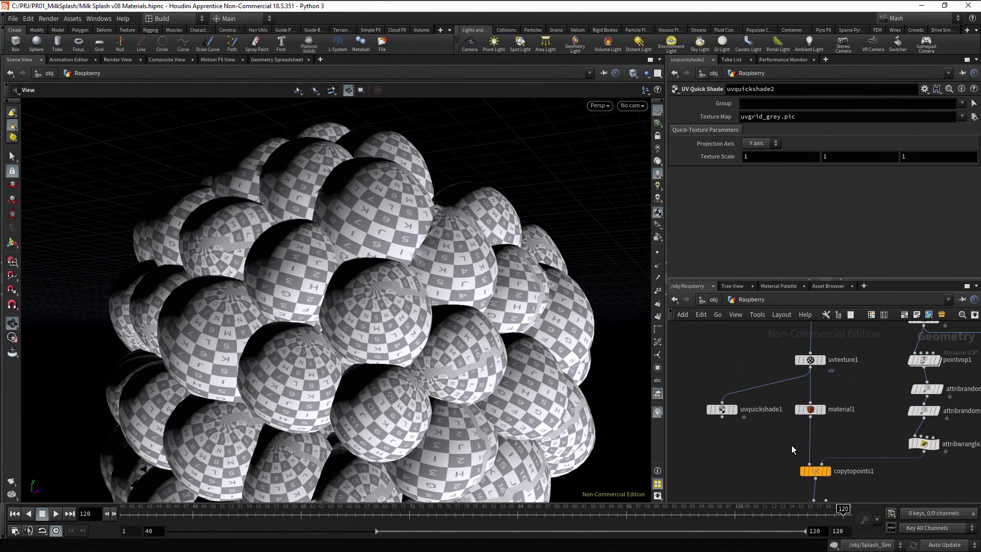
{"action": "left_click", "coordinate": [811, 360]}
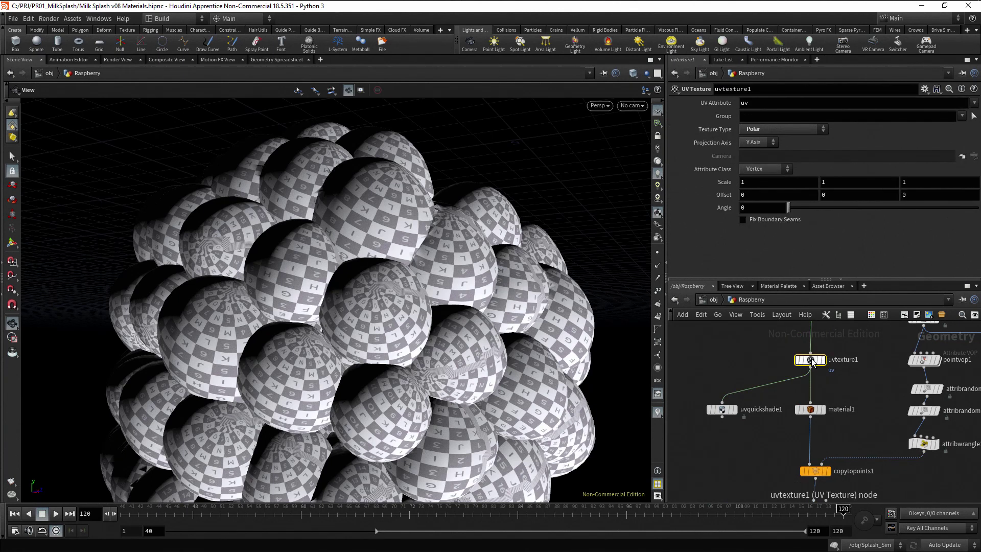
{"action": "left_click", "coordinate": [743, 220]}
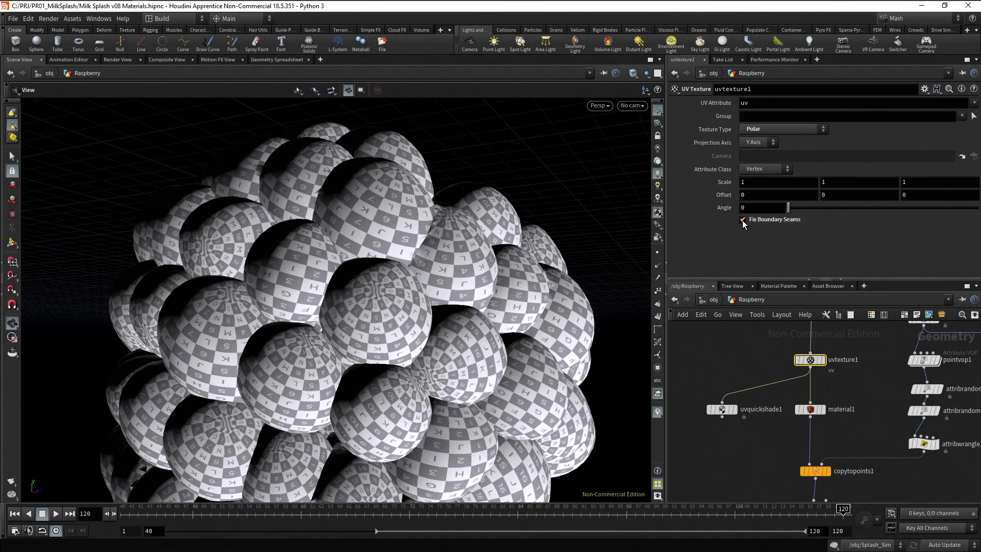
Set the display flag back on OUT_Geo1 so the raspberries show without the checker
{"action": "left_click", "coordinate": [758, 362]}
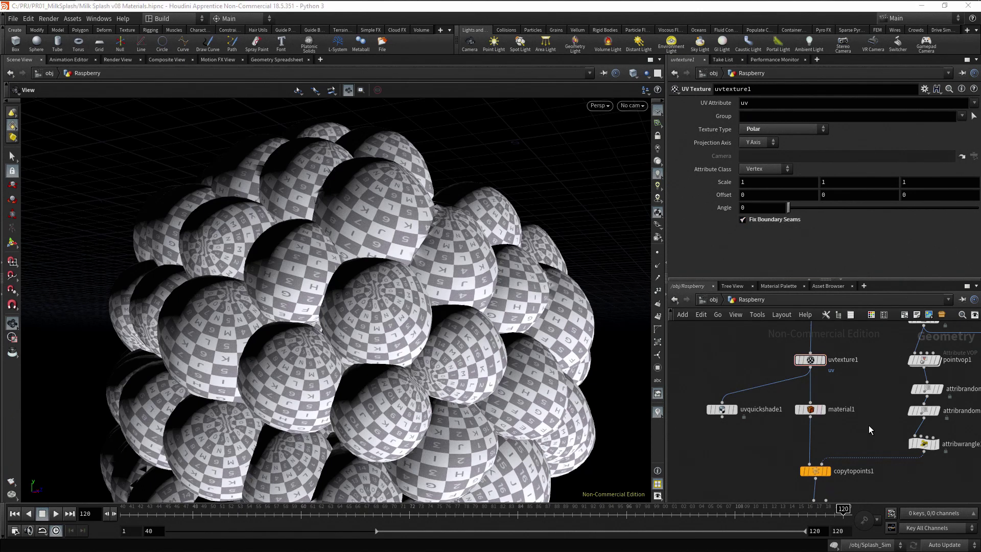
{"action": "middle_click_drag", "start_coordinate": [868, 425], "coordinate": [888, 459]}
{"action": "left_click", "coordinate": [826, 440]}
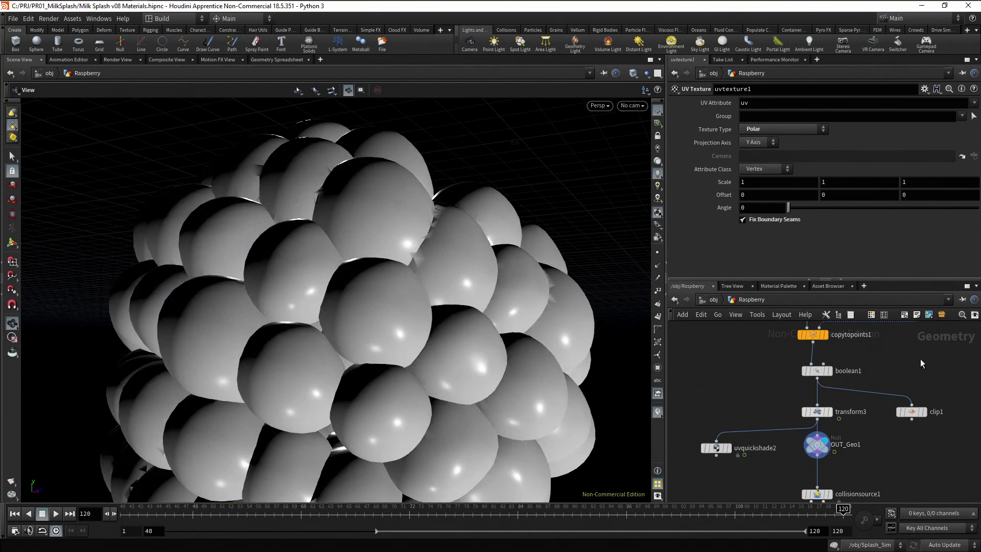
{"action": "middle_click_drag", "start_coordinate": [921, 363], "coordinate": [924, 381]}
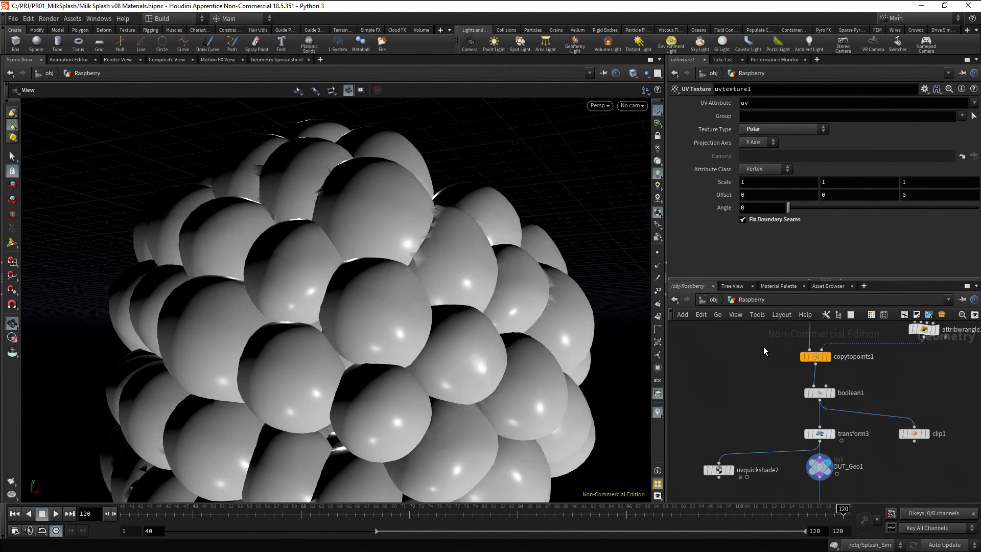
{"action": "middle_click_drag", "start_coordinate": [763, 346], "coordinate": [762, 444]}
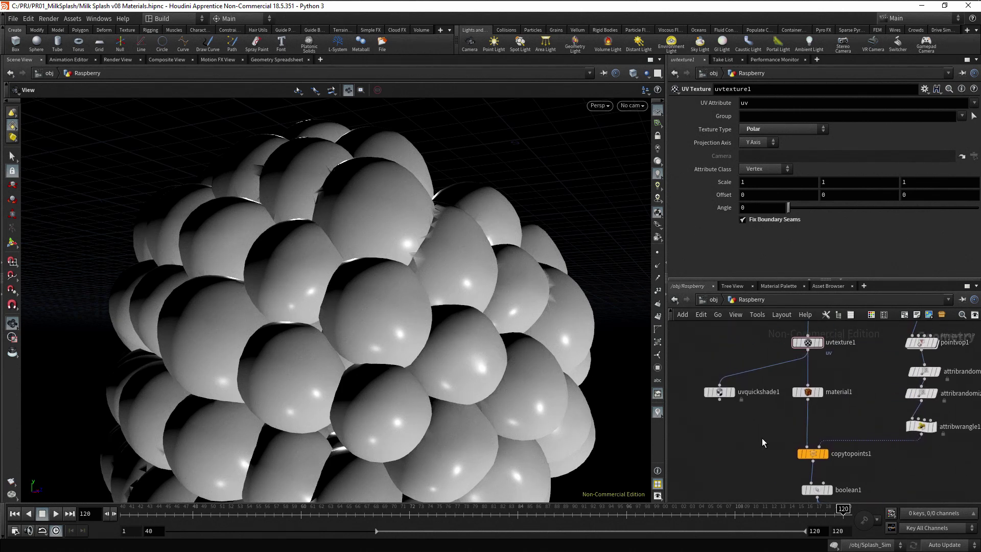
{"action": "mouse_move", "coordinate": [807, 342]}
{"action": "left_mouse_down"}
{"action": "mouse_move", "coordinate": [803, 327]}
{"action": "mouse_move", "coordinate": [799, 344]}
{"action": "left_mouse_up"}
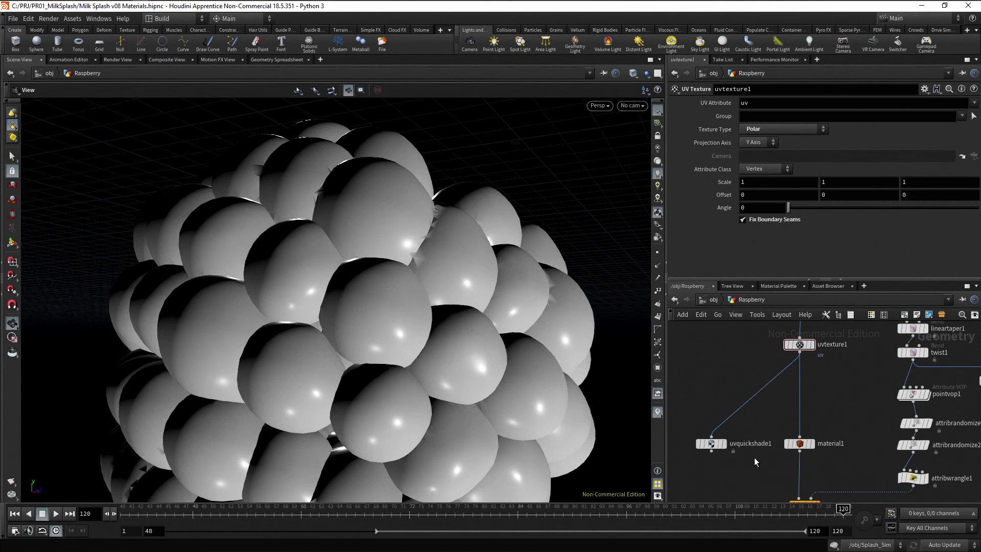
{"action": "left_click_drag", "start_coordinate": [711, 438], "coordinate": [716, 373]}
{"action": "key", "text": "Tab"}
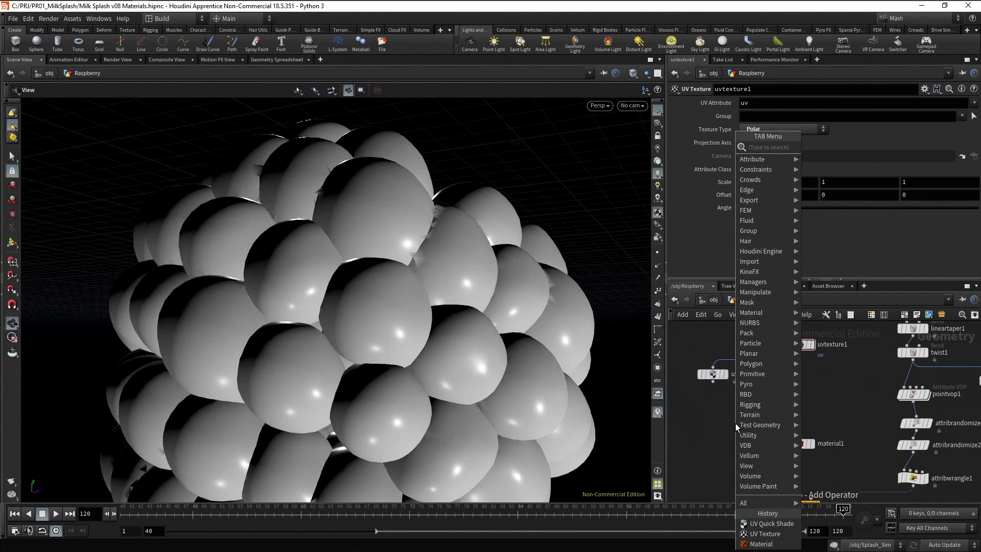
{"action": "type", "text": "normal"}
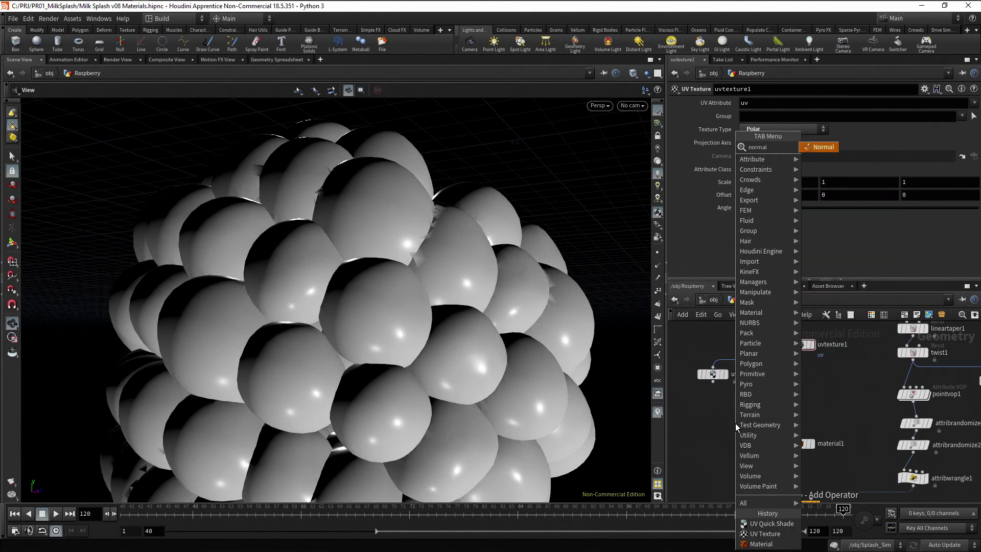
{"action": "key", "text": "Return"}
{"action": "left_click", "coordinate": [735, 423]}
{"action": "left_click_drag", "start_coordinate": [737, 427], "coordinate": [804, 412]}
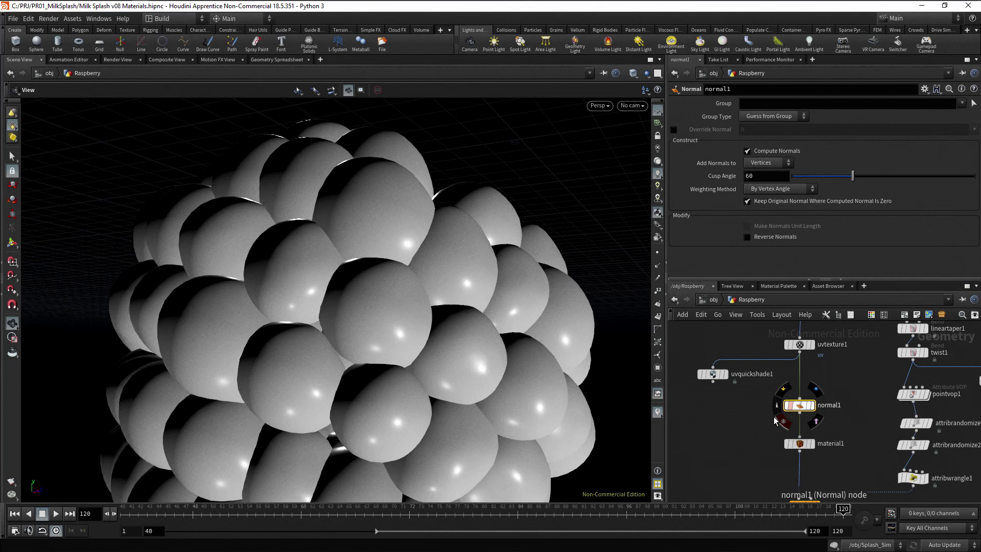
{"action": "left_click", "coordinate": [746, 423]}
{"action": "middle_click_drag", "start_coordinate": [758, 454], "coordinate": [742, 409]}
{"action": "scroll", "coordinate": [742, 410], "scroll_direction": "down", "scroll_amount": 2}
{"action": "scroll", "coordinate": [742, 410], "scroll_direction": "down", "scroll_amount": 1}
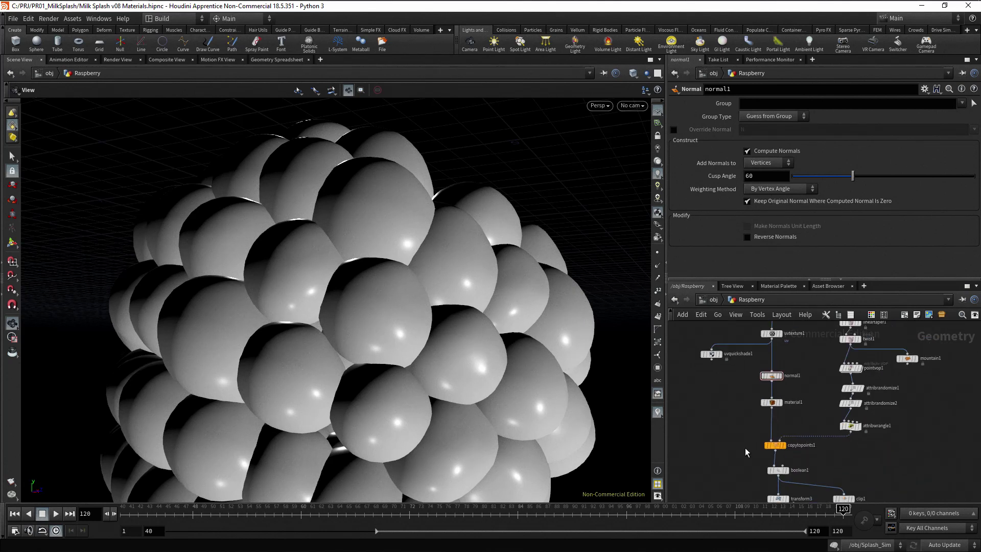
{"action": "middle_click_drag", "start_coordinate": [751, 498], "coordinate": [735, 404]}
{"action": "middle_click_drag", "start_coordinate": [819, 424], "coordinate": [874, 444]}
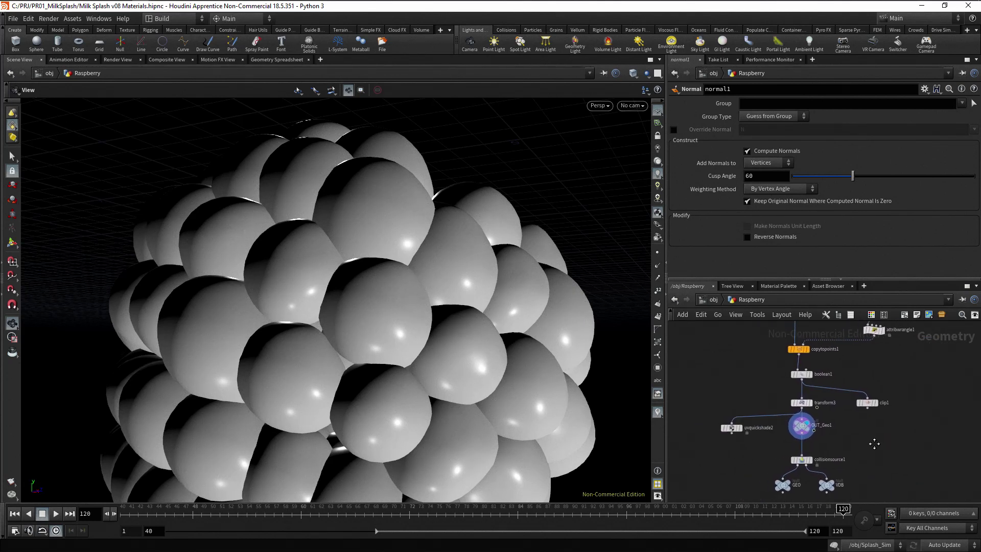
Go up to /obj, check the Raspberry object, then jump to the /mat network
{"action": "left_click", "coordinate": [713, 300]}
{"action": "left_click", "coordinate": [828, 390]}
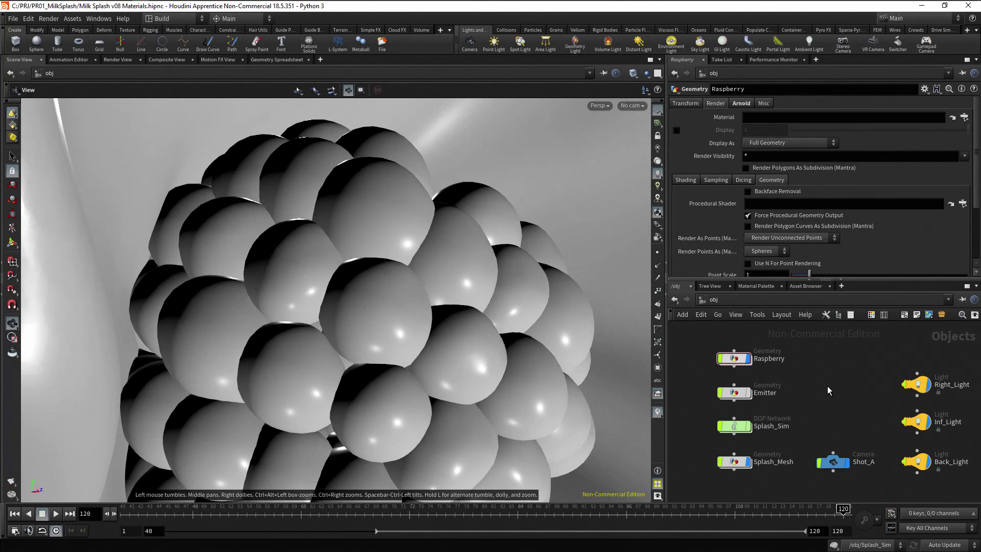
{"action": "left_click", "coordinate": [716, 301]}
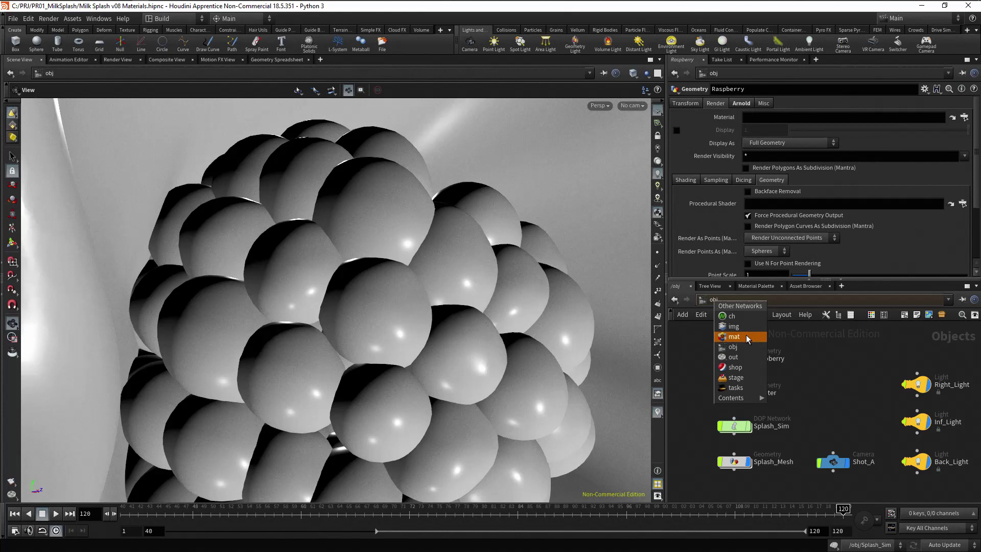
{"action": "left_click", "coordinate": [734, 336]}
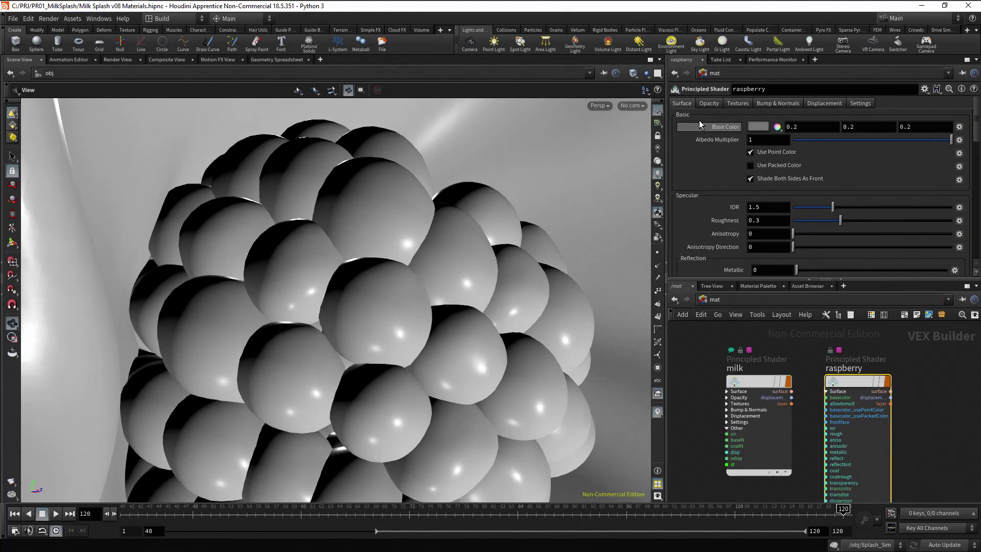
Enable Base Color Use Texture on the raspberry shader and browse for an image
{"action": "left_click", "coordinate": [743, 103]}
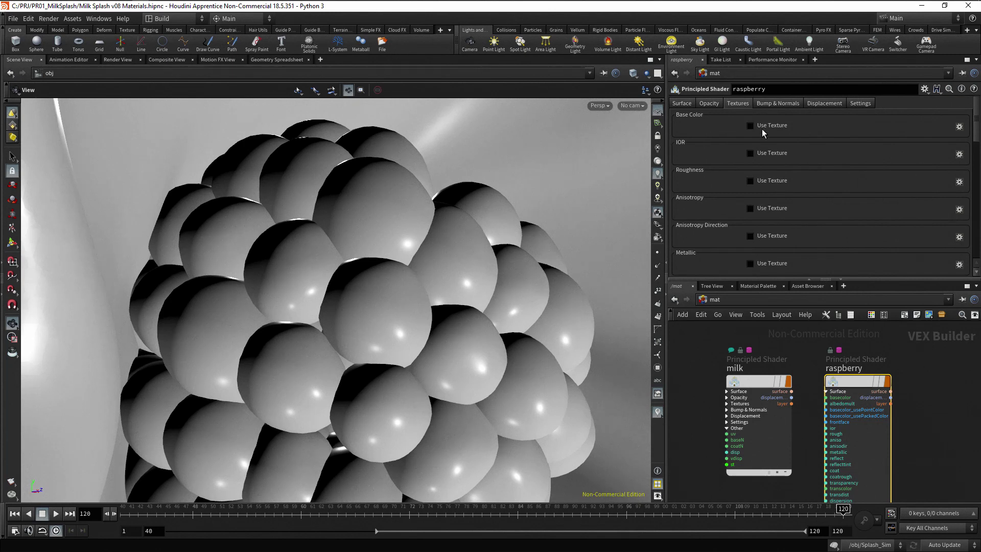
{"action": "left_click", "coordinate": [750, 125]}
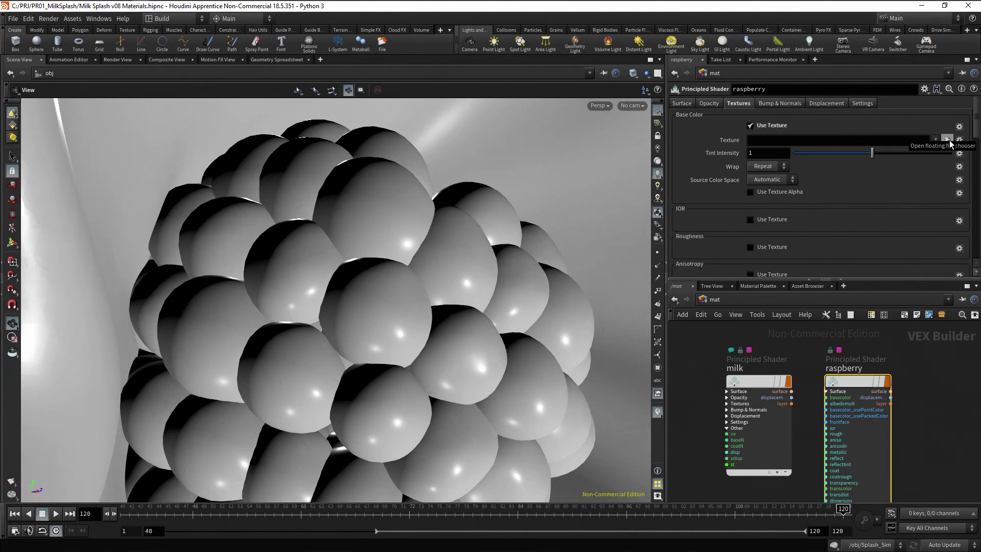
{"action": "left_click", "coordinate": [947, 140]}
{"action": "left_click_drag", "start_coordinate": [971, 76], "coordinate": [971, 201]}
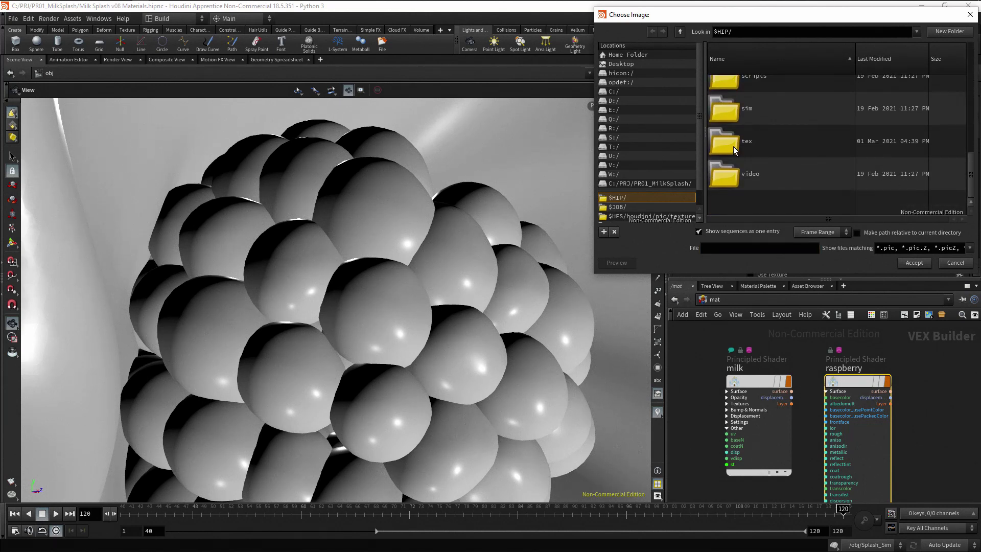
Pick tex/Raspberry Color.jpg with sequence grouping off and accept it as the base-colour texture
{"action": "left_click", "coordinate": [733, 146]}
{"action": "double_click", "coordinate": [734, 146]}
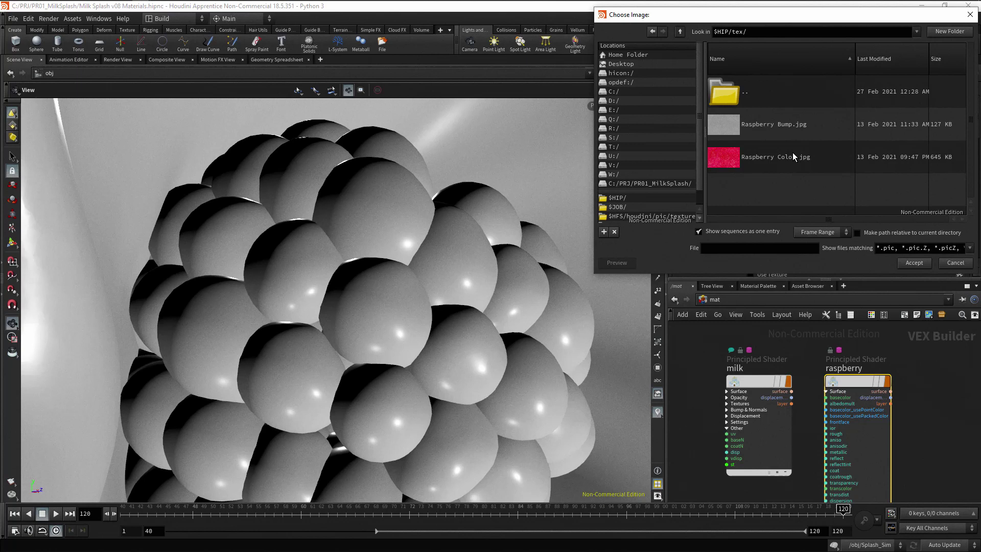
{"action": "left_click", "coordinate": [827, 158]}
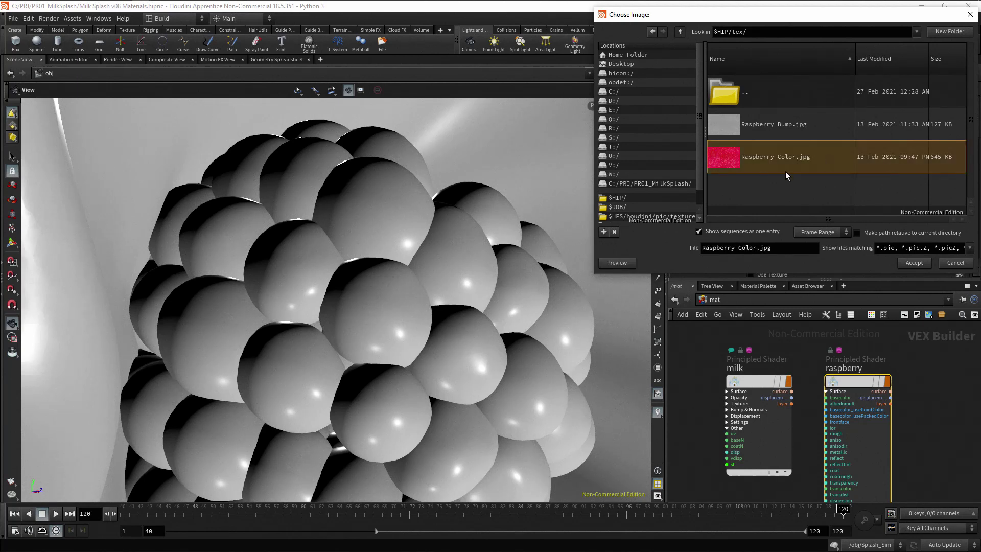
{"action": "left_click", "coordinate": [699, 232]}
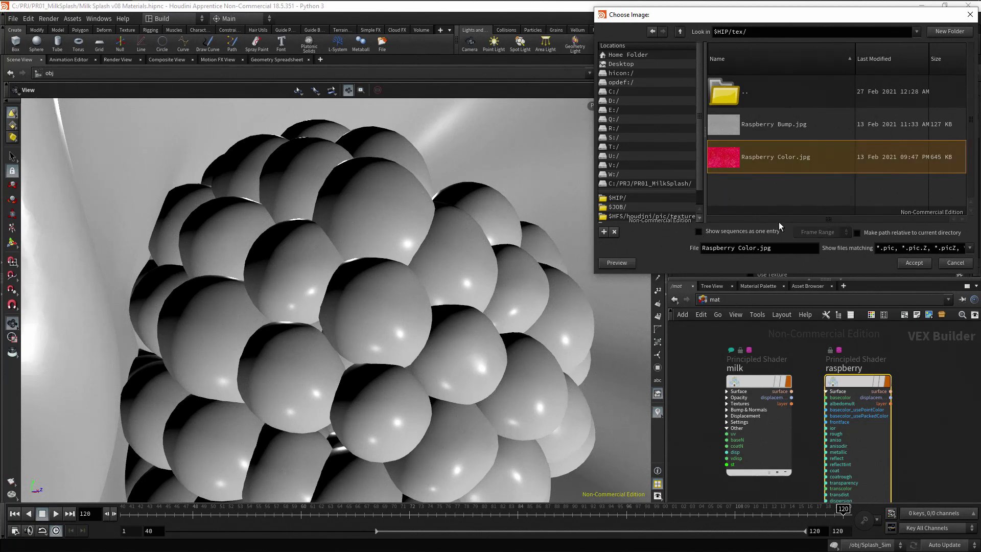
{"action": "left_click", "coordinate": [927, 263]}
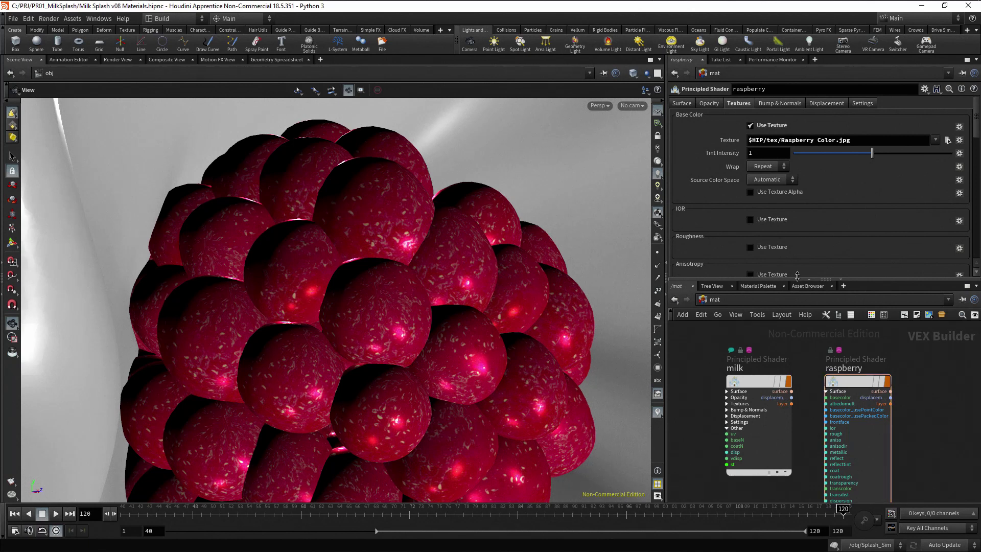
Set the raspberry shader's Base Color to pure white
{"action": "left_click", "coordinate": [684, 104]}
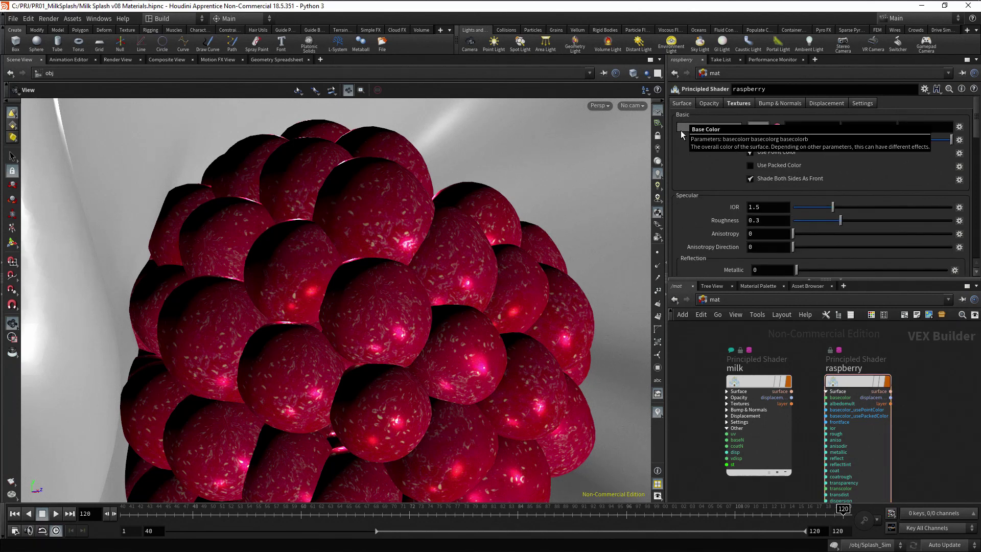
{"action": "left_click", "coordinate": [758, 128]}
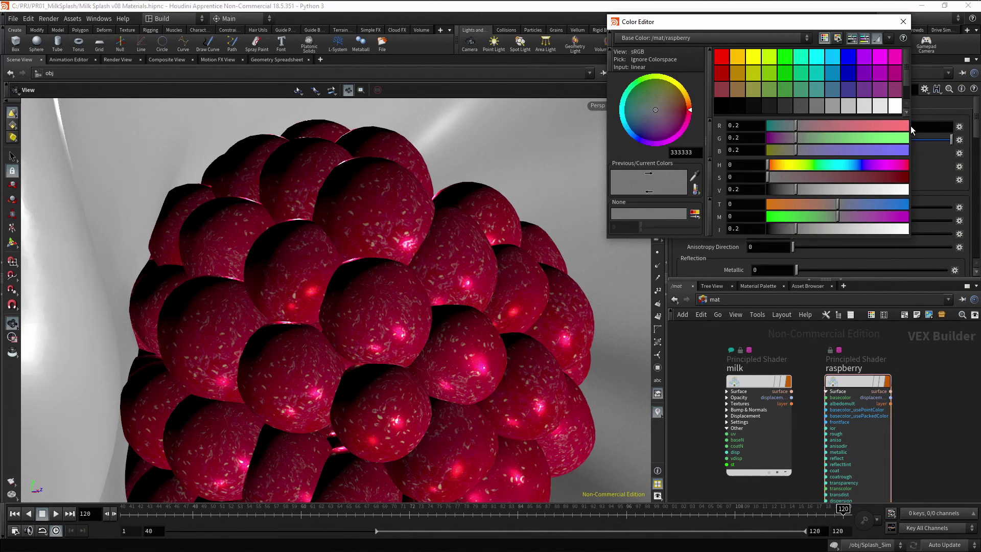
{"action": "left_click", "coordinate": [895, 105]}
{"action": "left_click", "coordinate": [903, 22]}
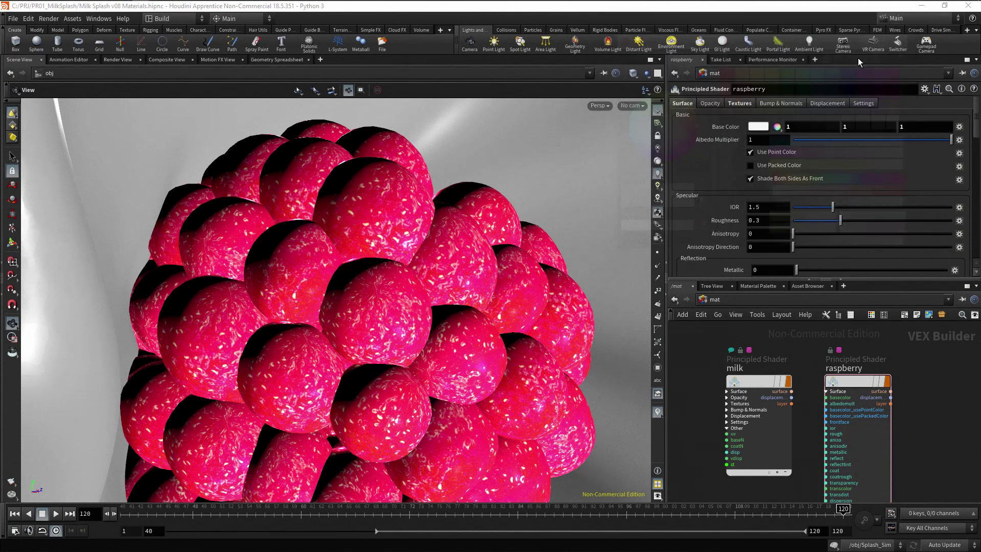
Try a higher roughness, reset it to 0.3, and look through the Shot_A camera
{"action": "left_click_drag", "start_coordinate": [841, 221], "coordinate": [869, 230]}
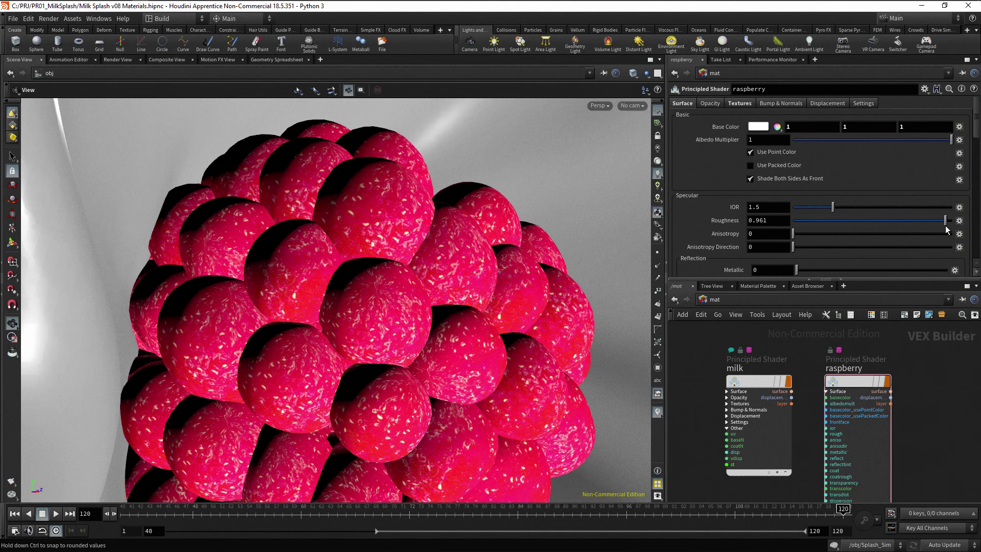
{"action": "middle_click", "coordinate": [726, 221], "text": "ctrl"}
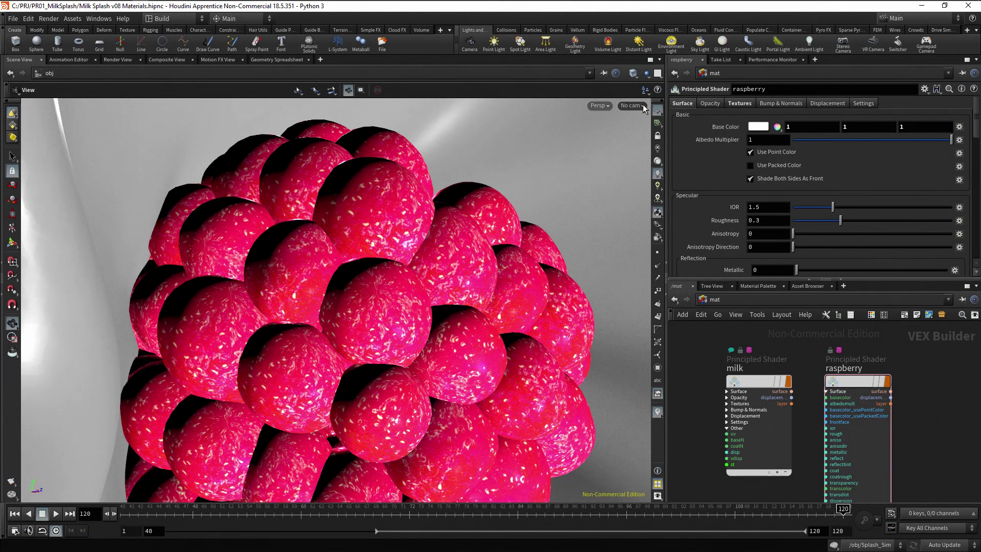
{"action": "left_click", "coordinate": [644, 106]}
{"action": "left_click", "coordinate": [660, 154]}
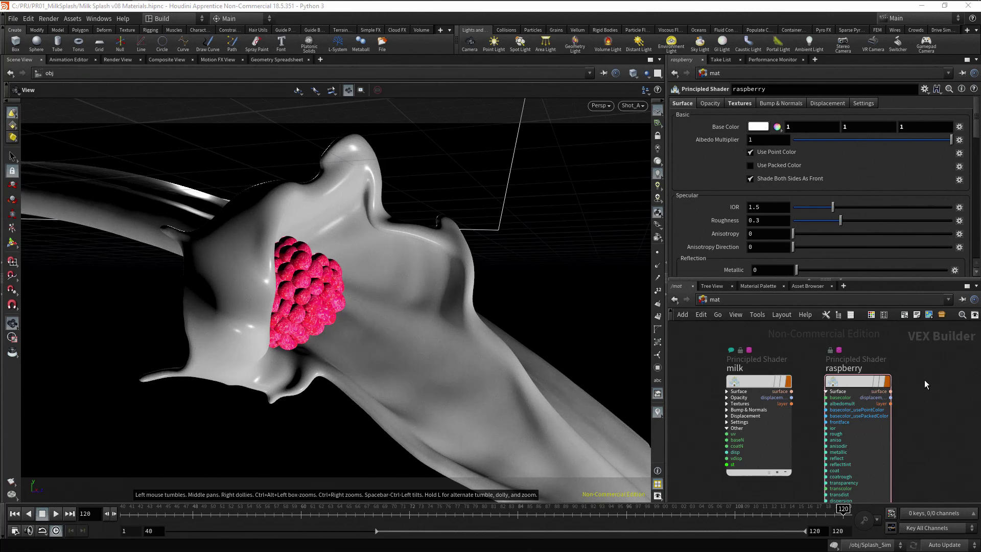
Jump to the /out network, then place a trial mantra node and delete it again
{"action": "left_click", "coordinate": [714, 300]}
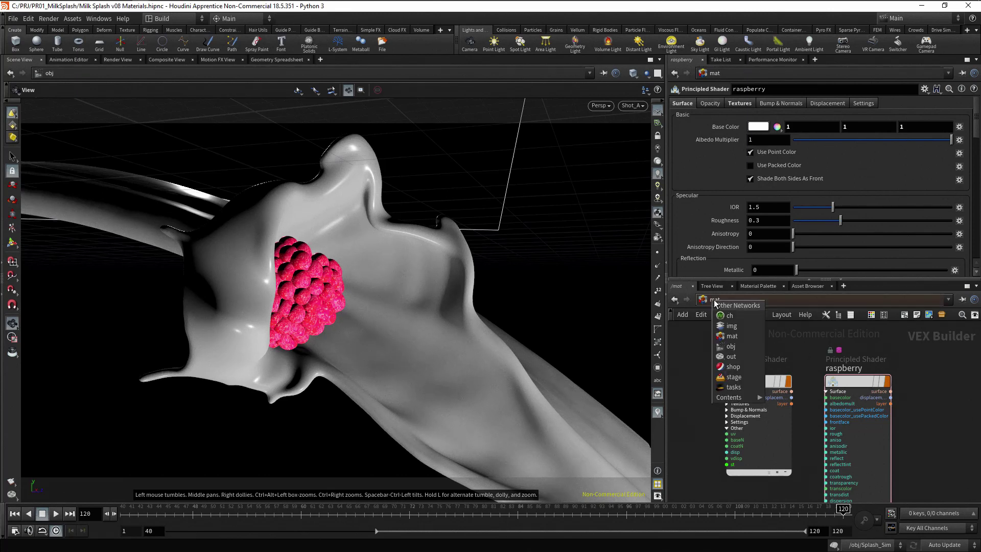
{"action": "left_click", "coordinate": [743, 357]}
{"action": "key", "text": "Tab"}
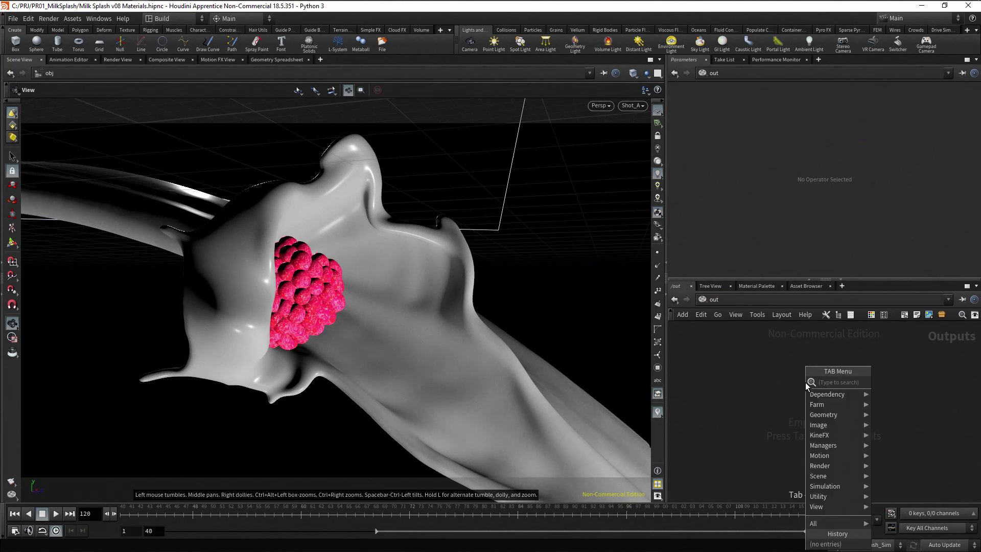
{"action": "type", "text": "mantra"}
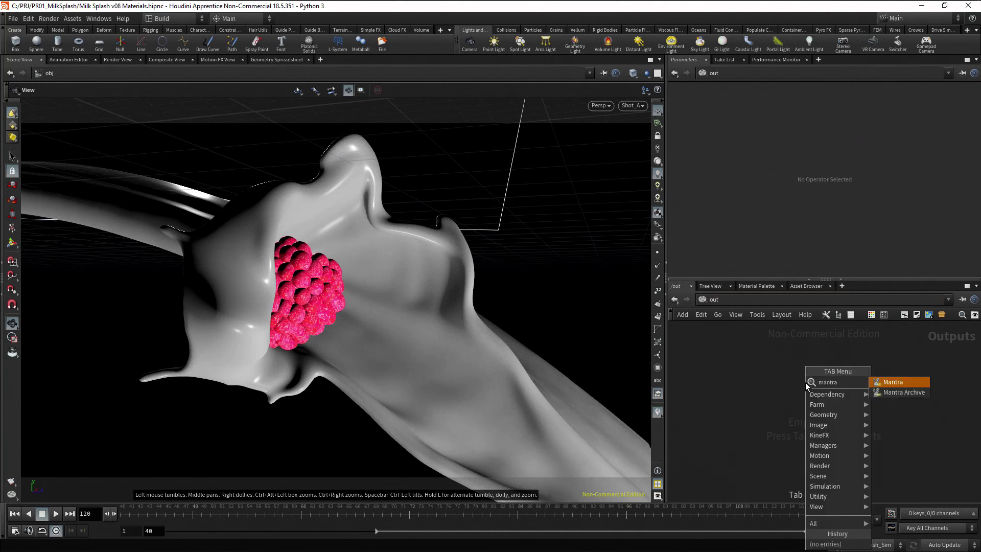
{"action": "key", "text": "Return"}
{"action": "left_click", "coordinate": [805, 382]}
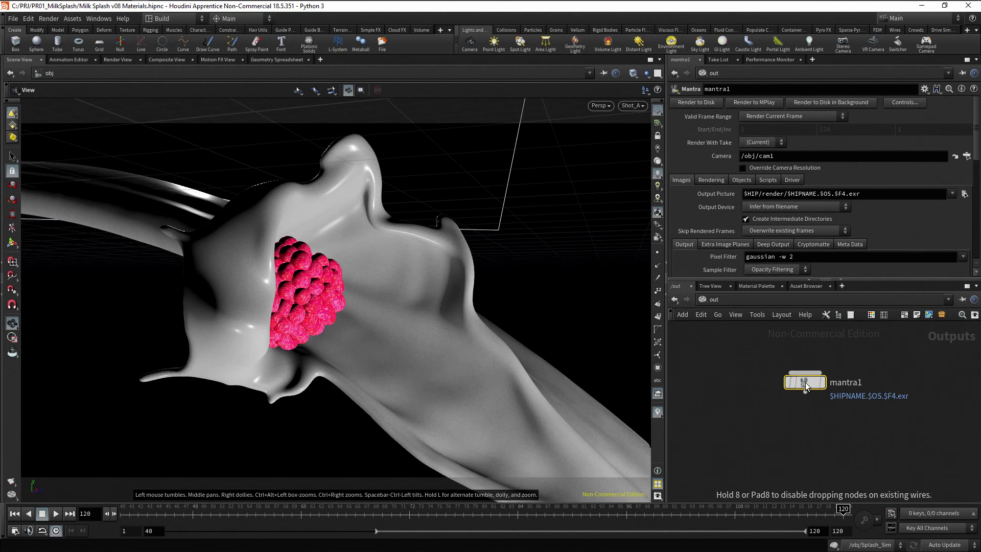
{"action": "key", "text": "Delete"}
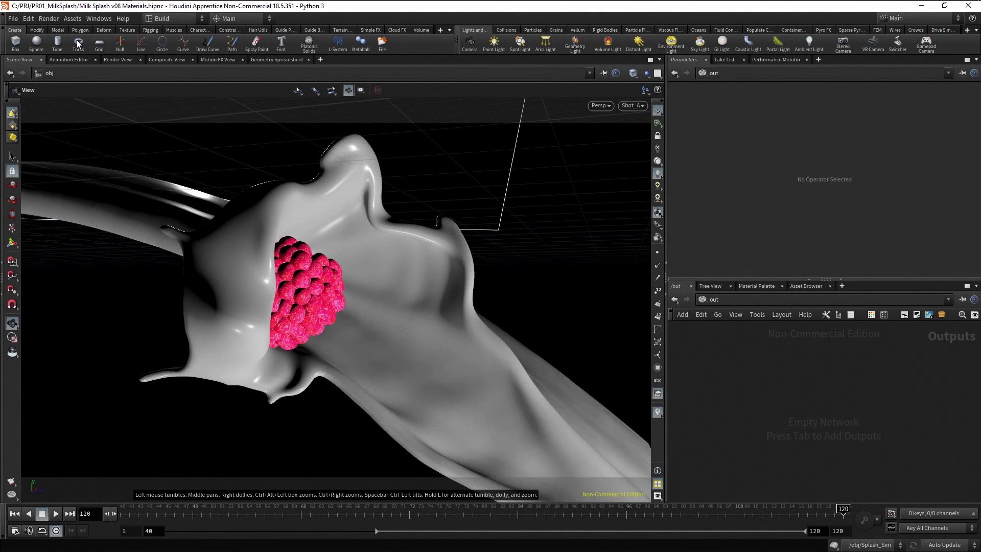
Create mantra1 via Render > Create Render Node > Mantra and frame it
{"action": "left_click", "coordinate": [57, 19]}
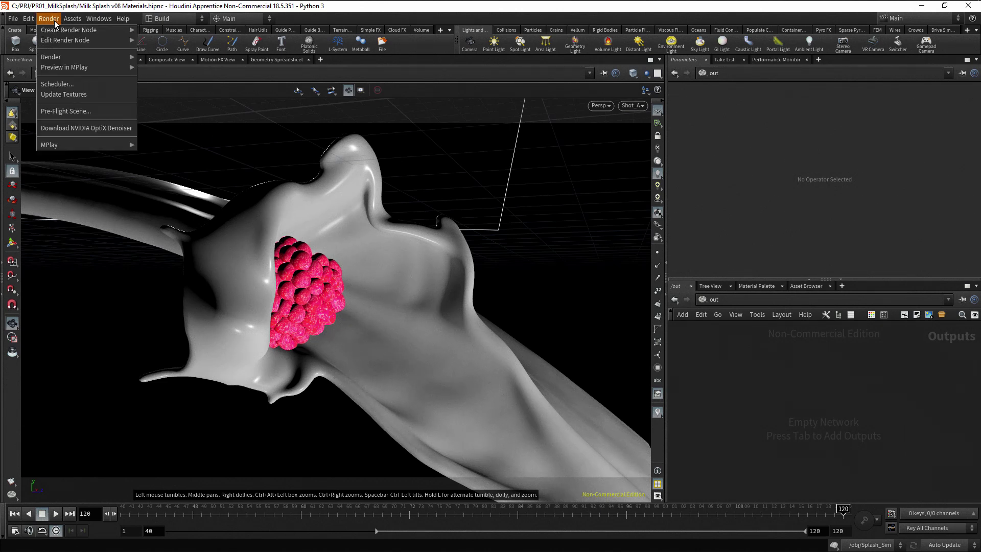
{"action": "mouse_move", "coordinate": [56, 29]}
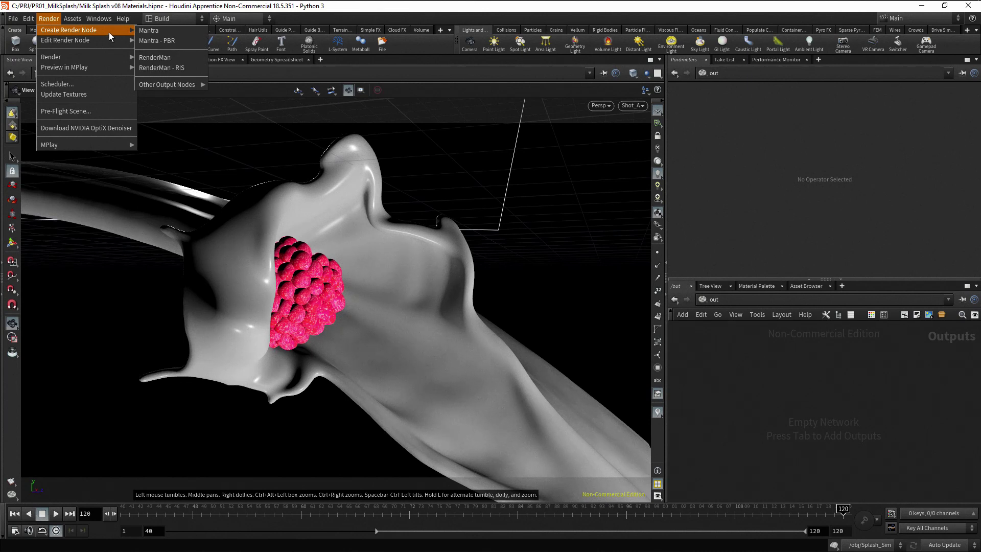
{"action": "left_click", "coordinate": [186, 41]}
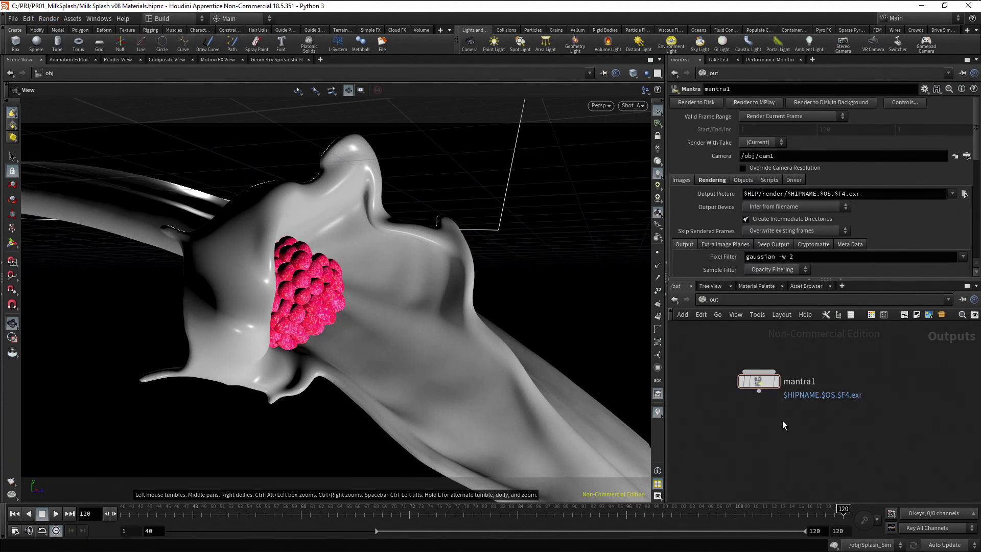
{"action": "key", "text": "h"}
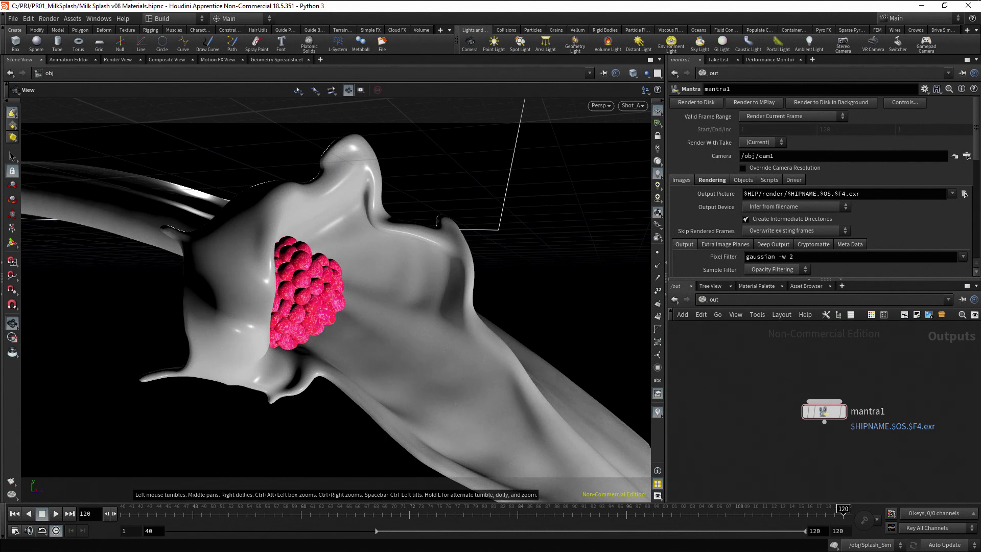
Rename the mantra1 node to Splash_v01
{"action": "key", "text": "F2"}
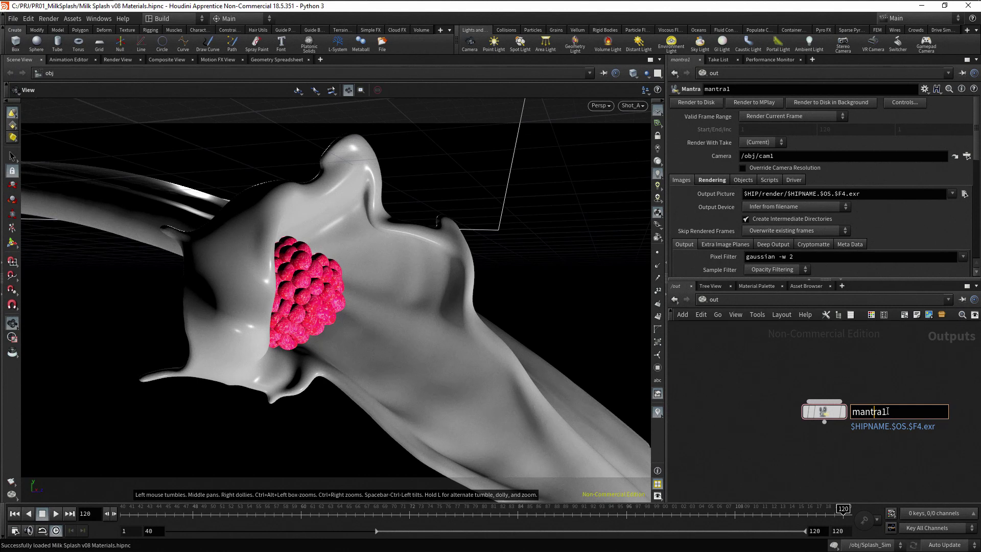
{"action": "type", "text": "Splash_v01"}
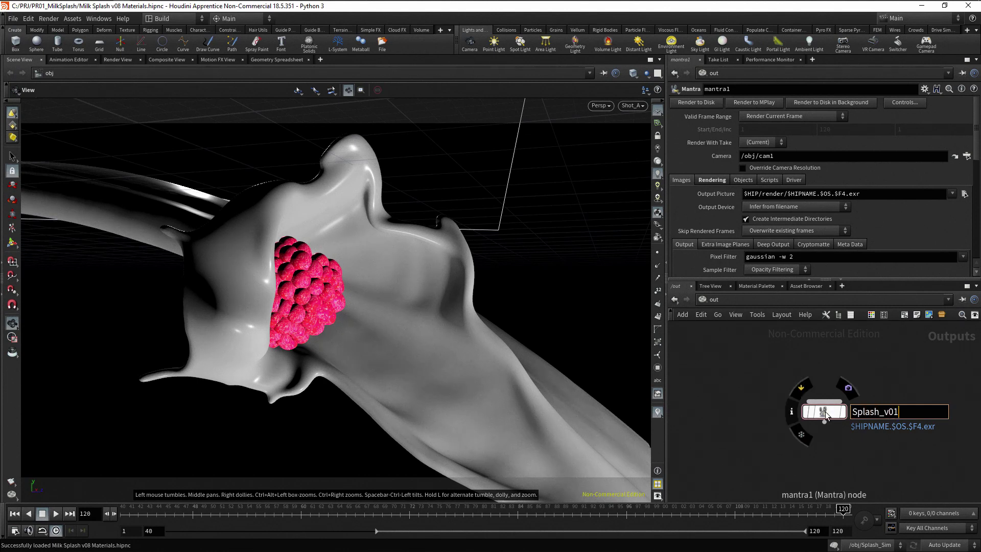
{"action": "key", "text": "Return"}
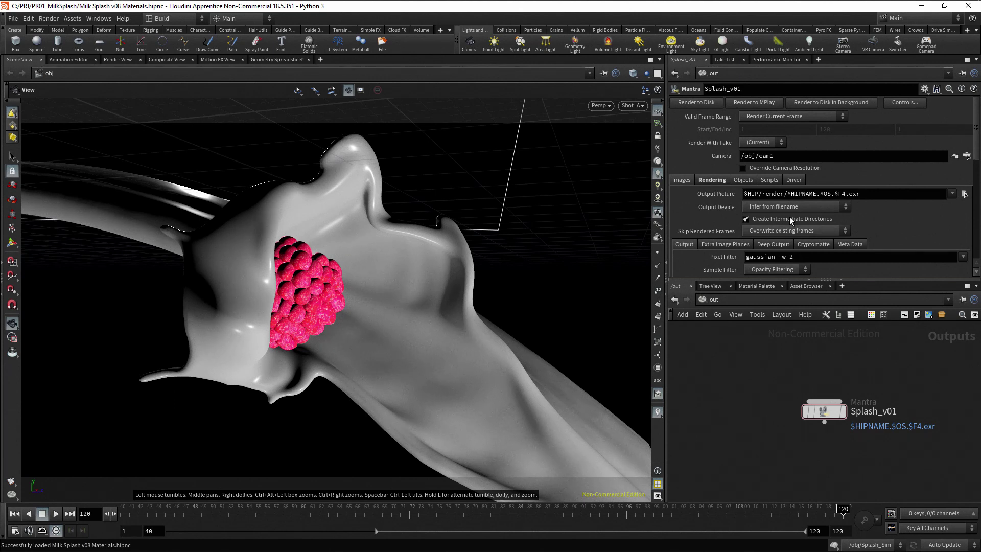
Change Output Picture to $HIP/render/$OS/$OS.$F3.picnc and preview its expanded path
{"action": "left_click_drag", "start_coordinate": [786, 195], "coordinate": [821, 194]}
{"action": "type", "text": "$OS/"}
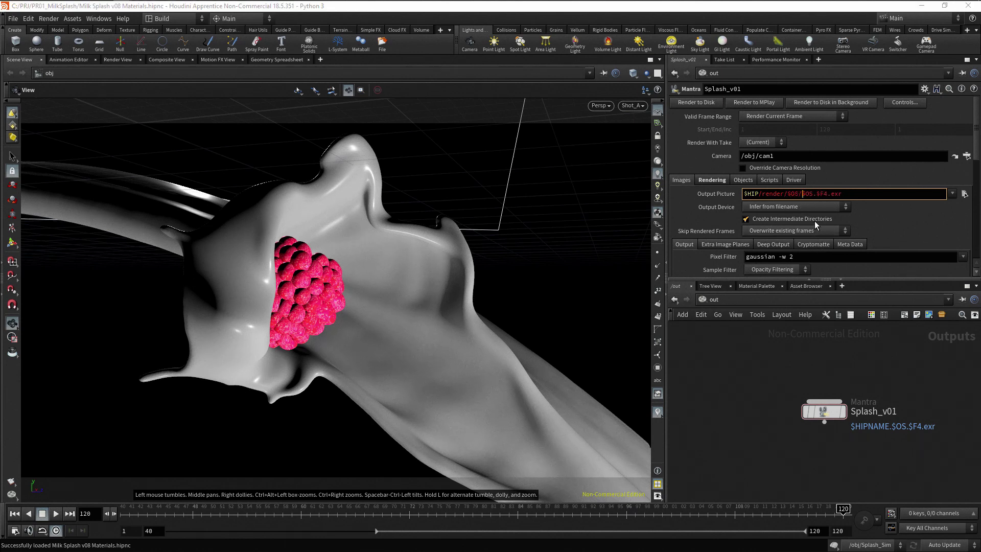
{"action": "key", "text": "Right"}
{"action": "key", "text": "Right"}
{"action": "key", "text": "Right"}
{"action": "key", "text": "Right"}
{"action": "key", "text": "Right"}
{"action": "key", "text": "Right"}
{"action": "key", "text": "Right"}
{"action": "key", "text": "BackSpace"}
{"action": "type", "text": "3"}
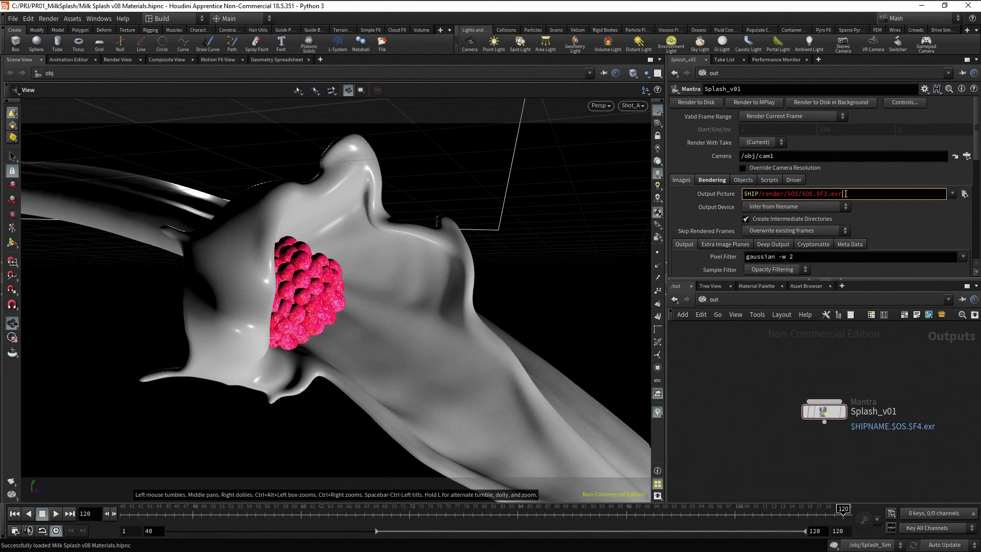
{"action": "key", "text": "BackSpace"}
{"action": "key", "text": "BackSpace"}
{"action": "key", "text": "BackSpace"}
{"action": "type", "text": "picnc"}
{"action": "key", "text": "Return"}
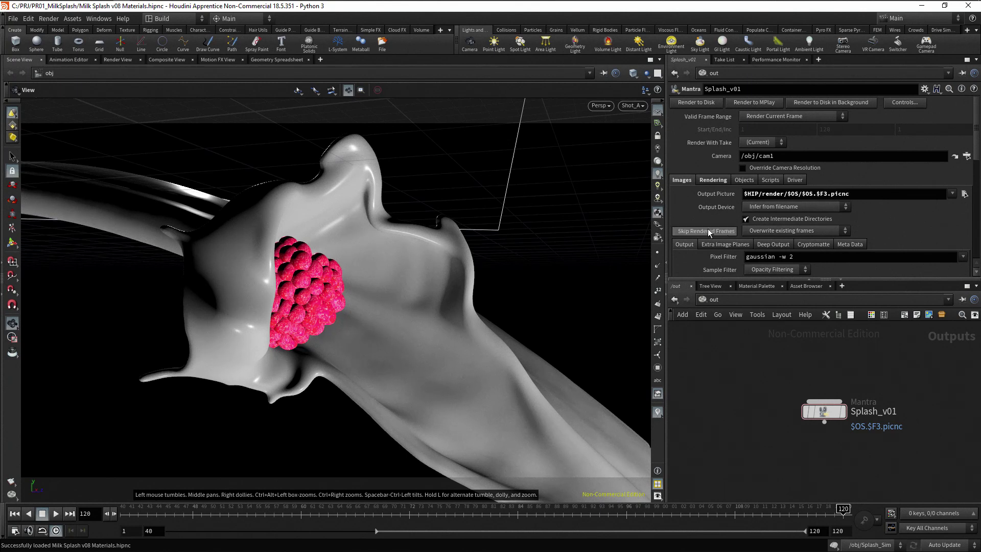
{"action": "left_click", "coordinate": [722, 194]}
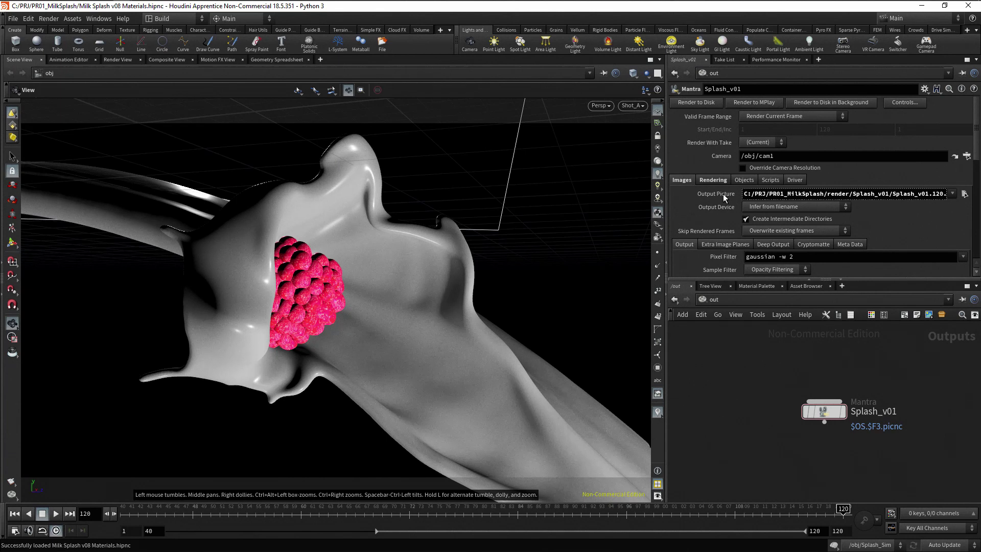
{"action": "left_click", "coordinate": [722, 194]}
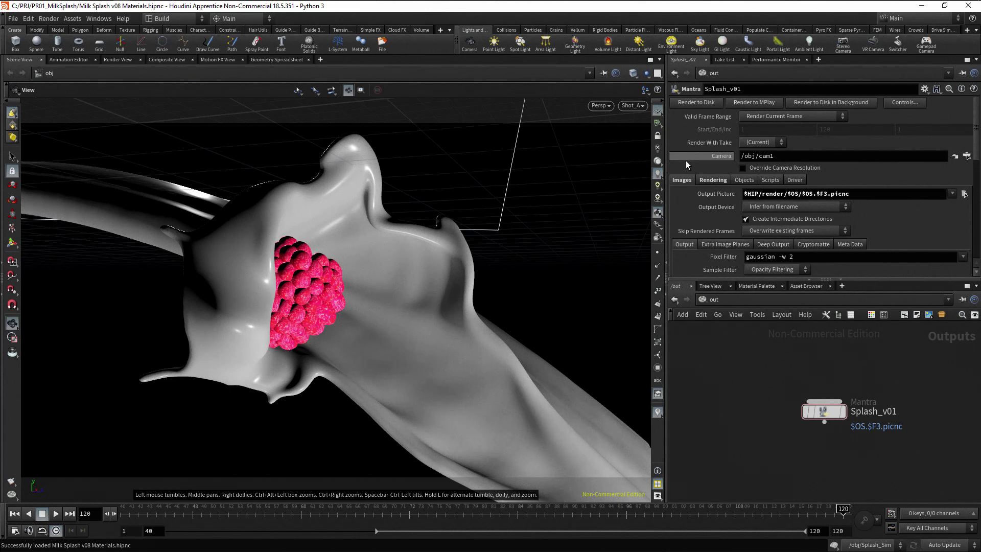
Choose /obj/Shot_A as the Splash_v01 render camera
{"action": "left_click", "coordinate": [966, 157]}
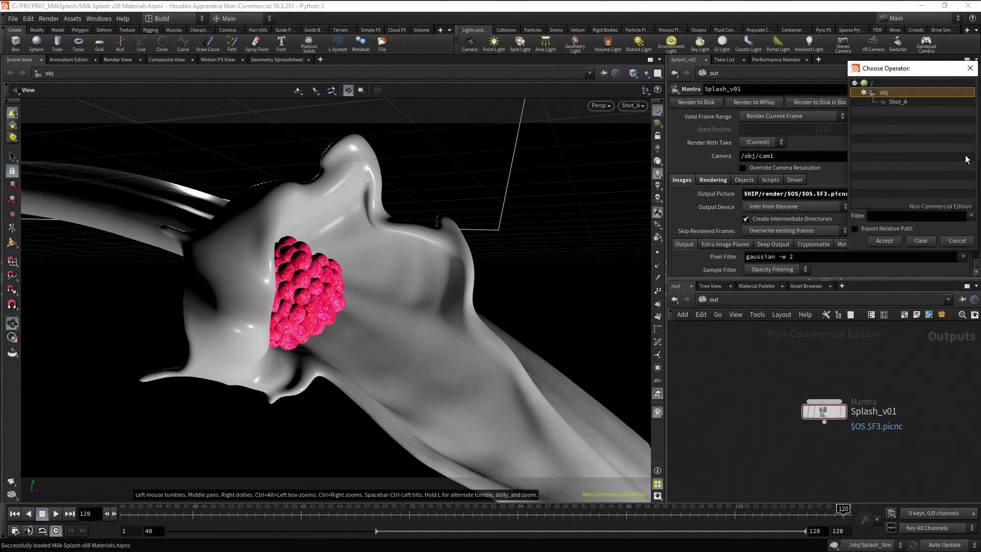
{"action": "left_click", "coordinate": [898, 102]}
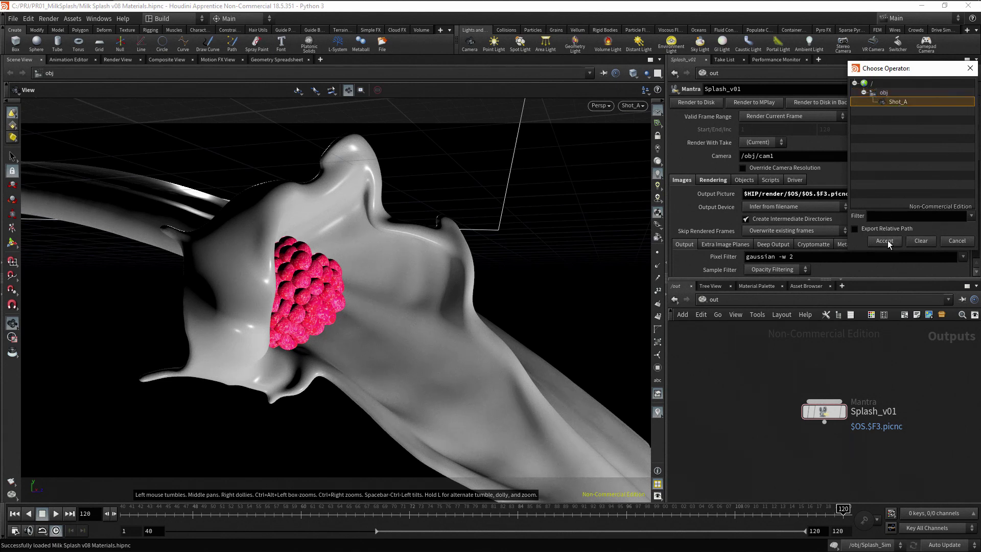
{"action": "left_click", "coordinate": [887, 241]}
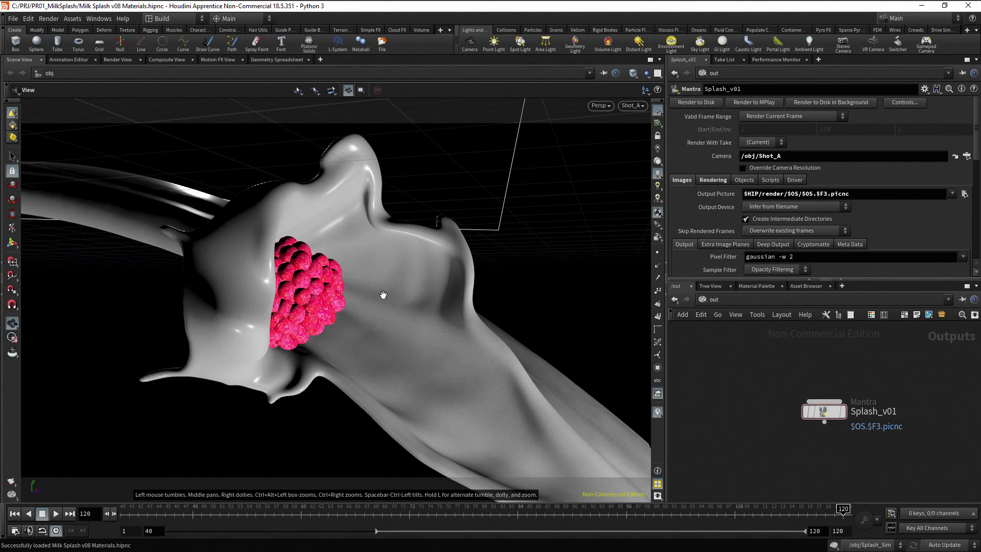
In Render View, select /out/Splash_v01 as the driver and /obj/Shot_A as the camera
{"action": "left_click", "coordinate": [121, 60]}
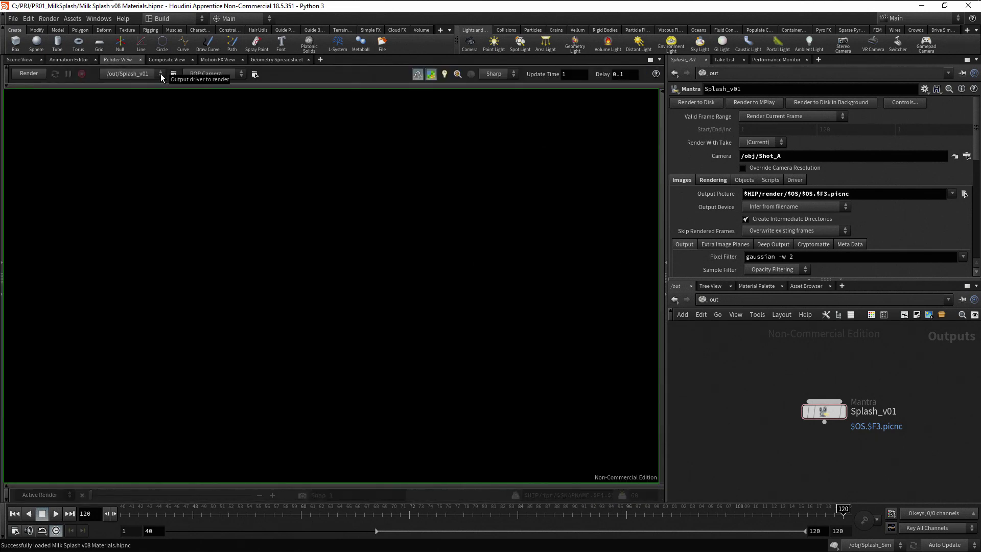
{"action": "left_click", "coordinate": [161, 73]}
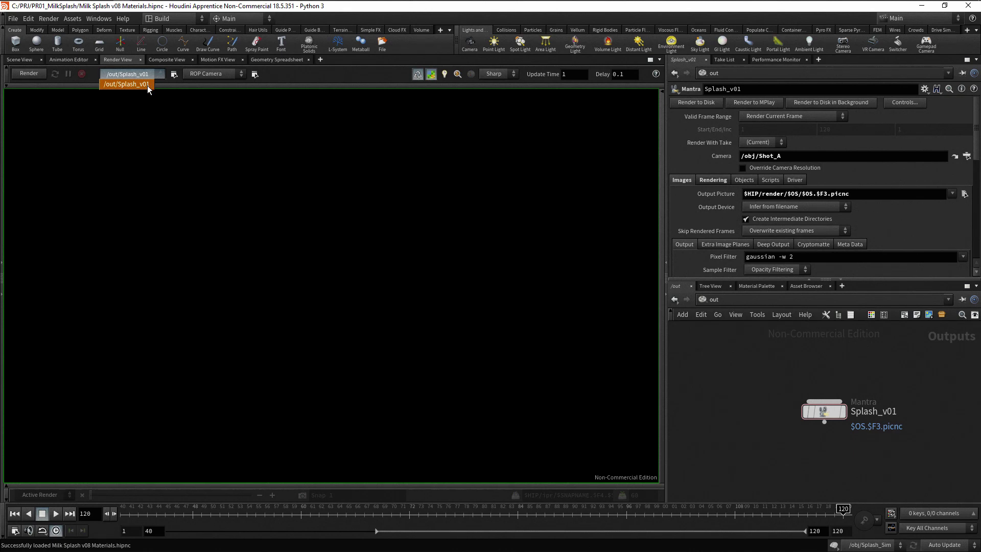
{"action": "left_click", "coordinate": [147, 84]}
{"action": "left_click", "coordinate": [242, 73]}
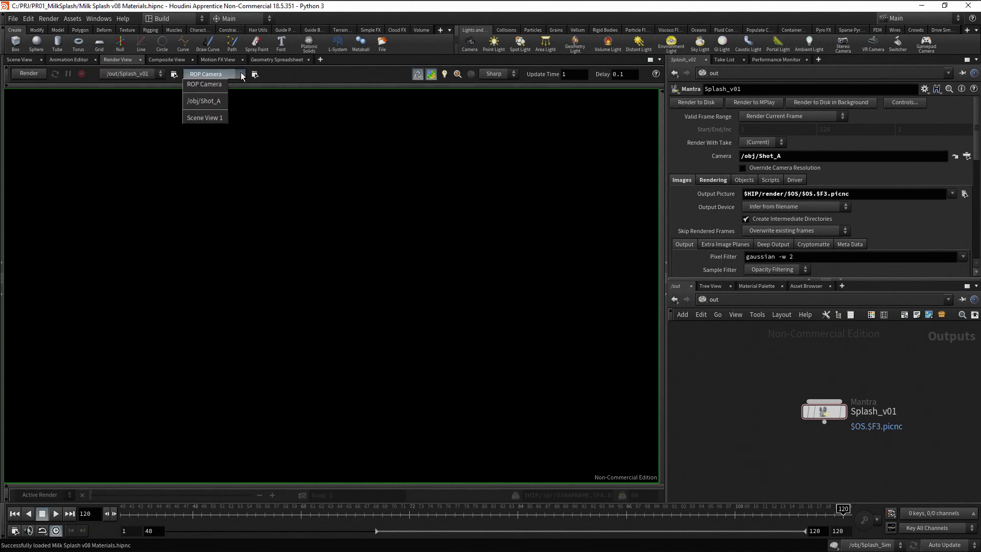
{"action": "left_click", "coordinate": [222, 102]}
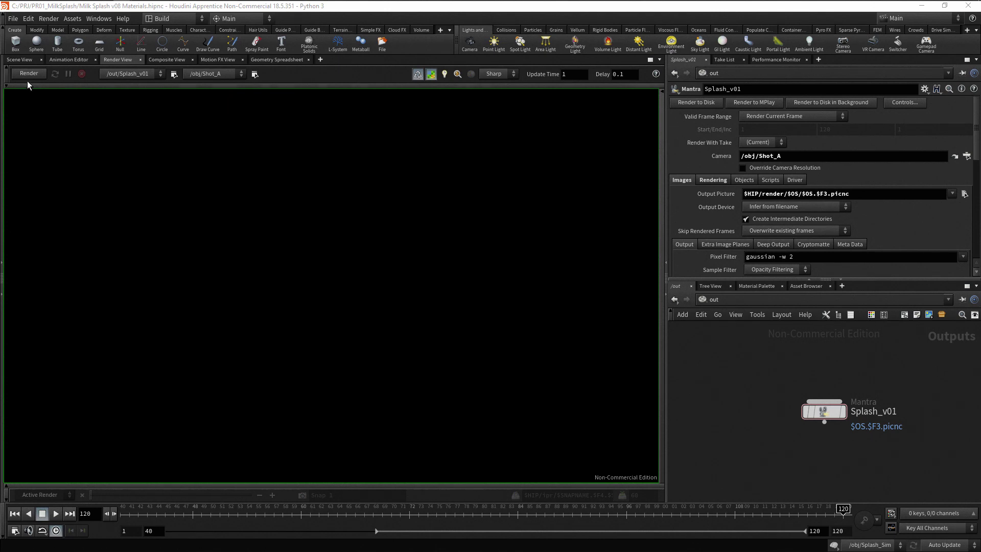
Start an interactive Mantra render of Splash_v01 with gradual Preview refinement turned off
{"action": "left_click", "coordinate": [43, 75]}
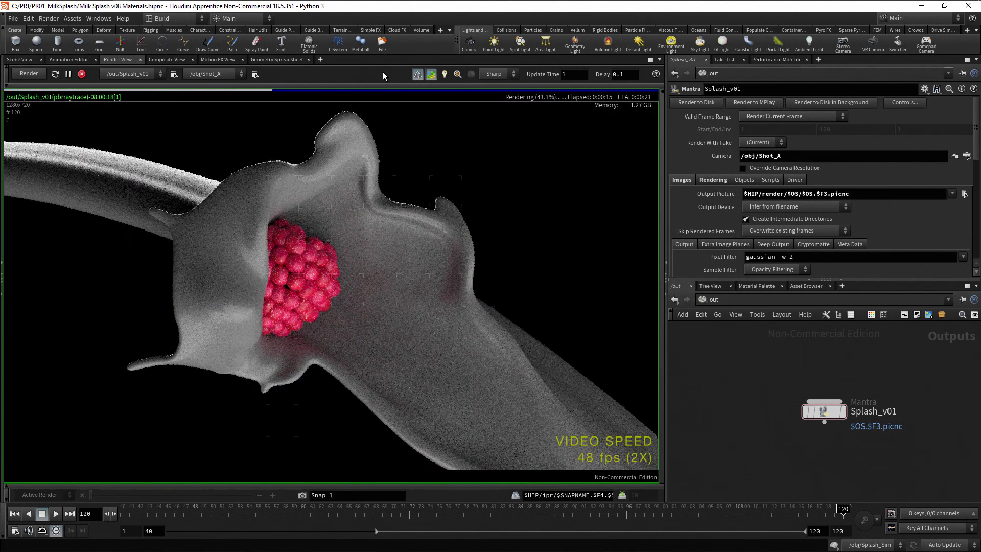
{"action": "left_click", "coordinate": [432, 75]}
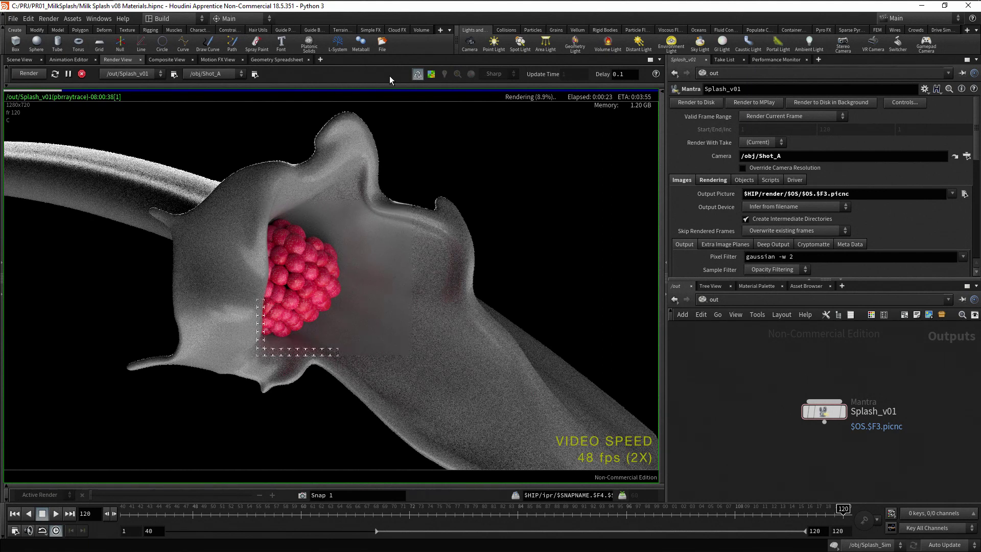
Re-enable Preview, focus-render the lower splash, try a region around the raspberry, then clear it
{"action": "left_click", "coordinate": [431, 74]}
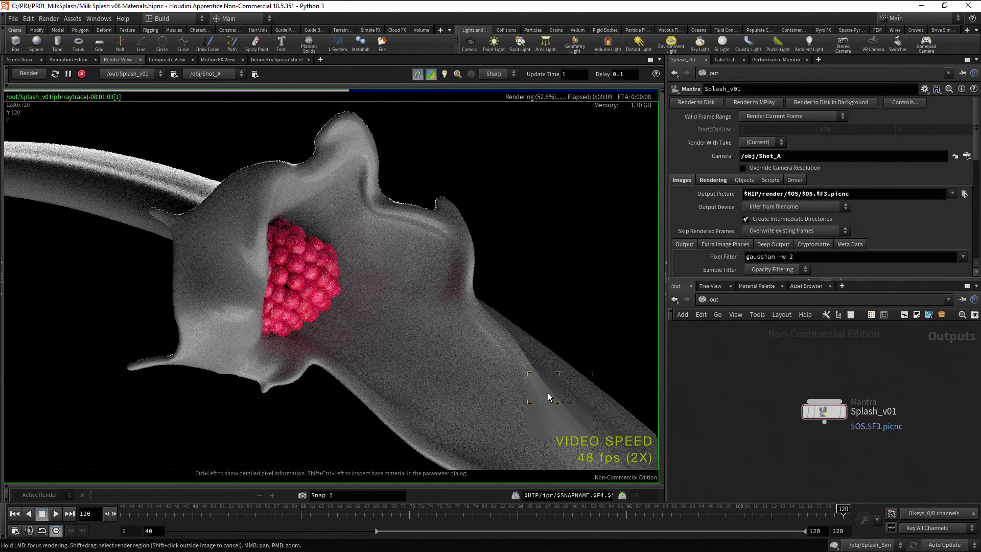
{"action": "left_click_drag", "start_coordinate": [548, 393], "coordinate": [572, 391]}
{"action": "left_click_drag", "start_coordinate": [539, 444], "coordinate": [636, 445]}
{"action": "left_click_drag", "start_coordinate": [253, 205], "coordinate": [366, 339], "text": "shift"}
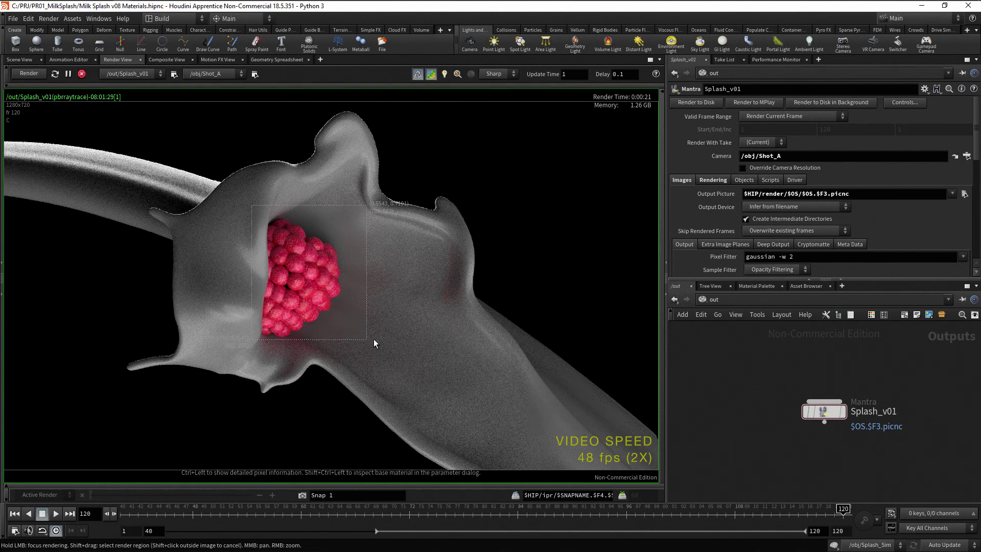
{"action": "left_click", "coordinate": [390, 94], "text": "shift"}
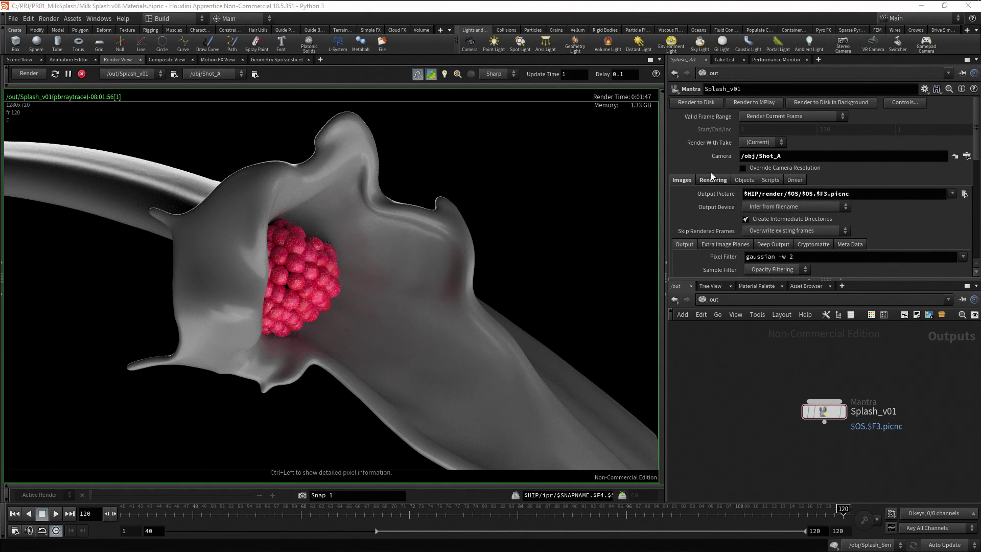
Override camera resolution at 1/2 scale, then store Snap 1 and compare it with the render
{"action": "left_click", "coordinate": [744, 167]}
{"action": "left_click", "coordinate": [836, 180]}
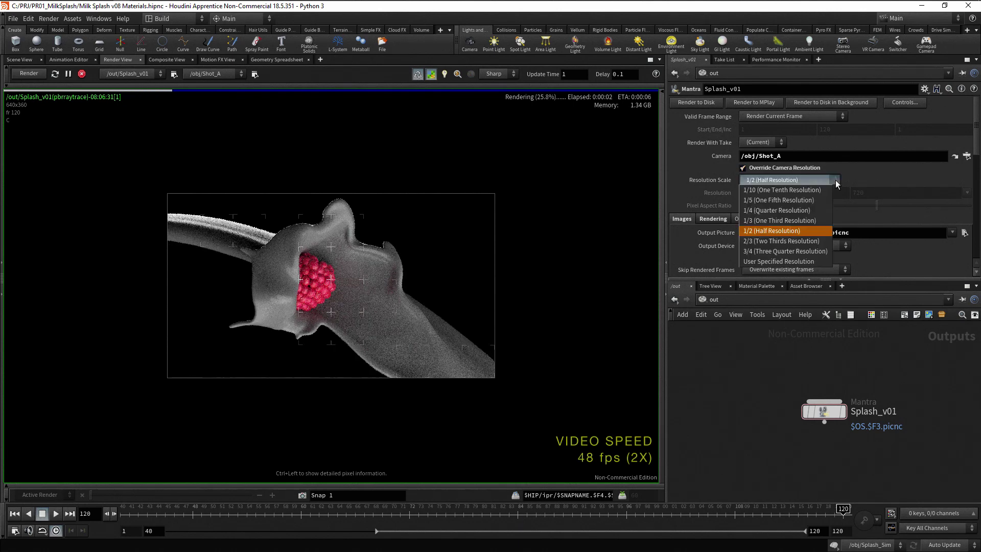
{"action": "left_click", "coordinate": [811, 230]}
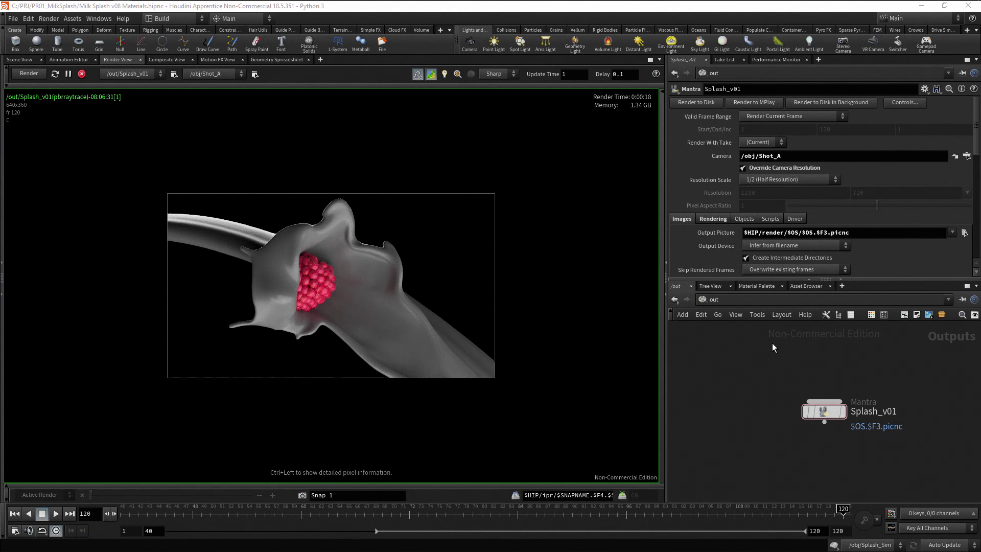
{"action": "left_click", "coordinate": [306, 496]}
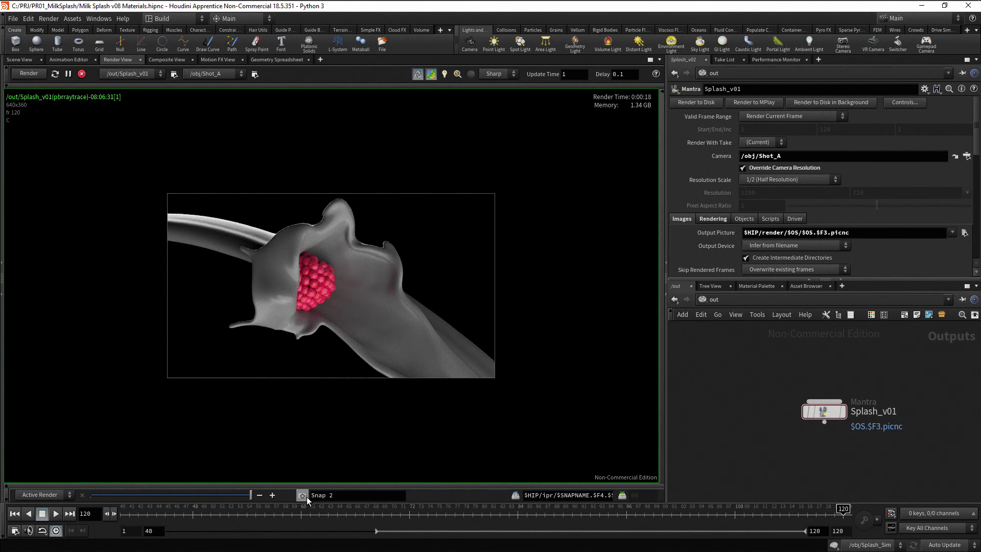
{"action": "mouse_move", "coordinate": [250, 496]}
{"action": "left_mouse_down"}
{"action": "mouse_move", "coordinate": [125, 494]}
{"action": "mouse_move", "coordinate": [251, 498]}
{"action": "left_mouse_up"}
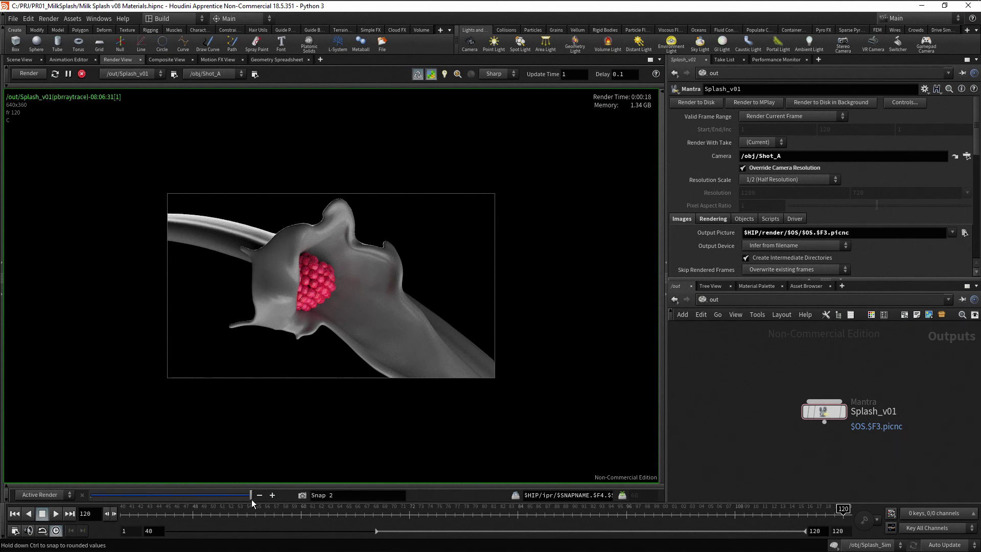
In /obj, lower Right_Light to Exposure 5 and reset its Intensity to 1
{"action": "left_click", "coordinate": [715, 299]}
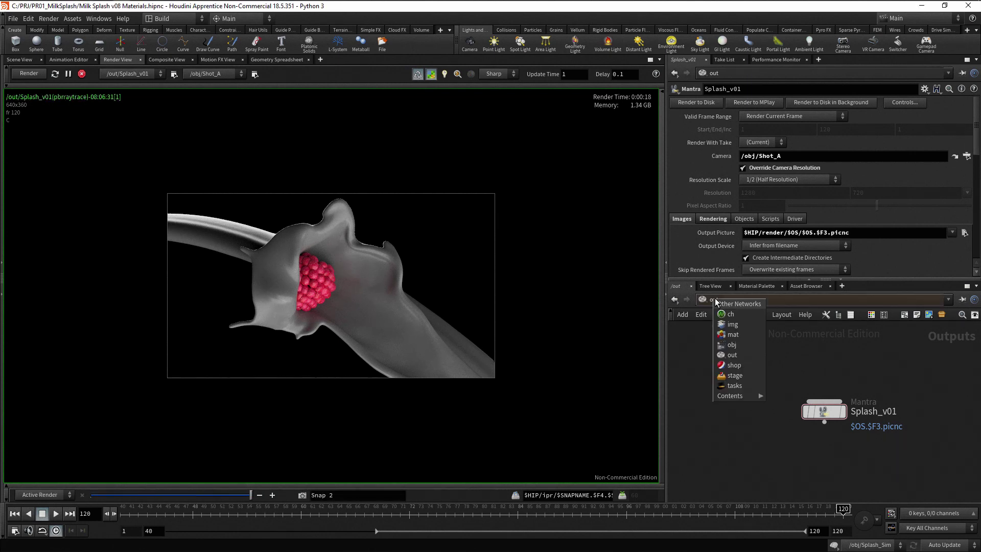
{"action": "left_click", "coordinate": [748, 345]}
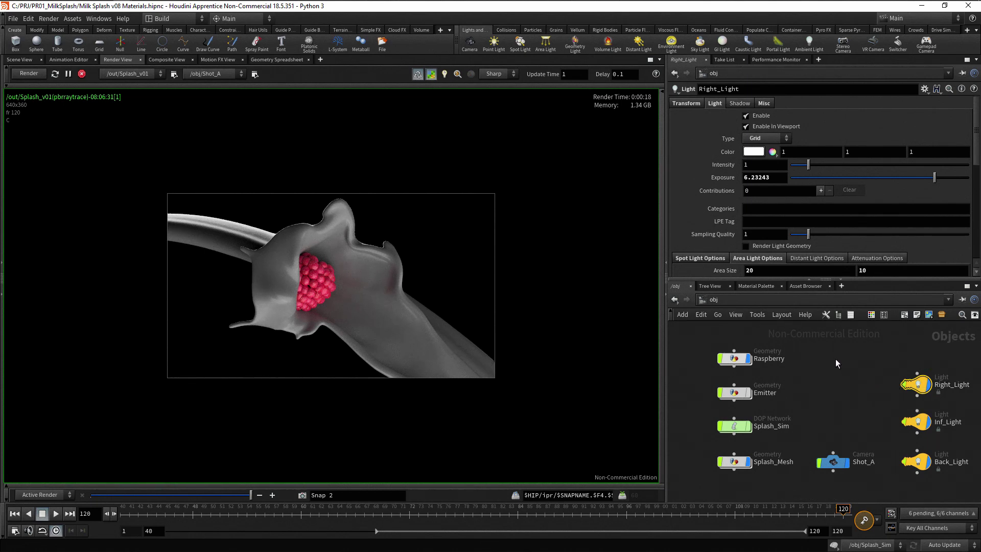
{"action": "mouse_move", "coordinate": [811, 164]}
{"action": "left_mouse_down"}
{"action": "mouse_move", "coordinate": [844, 165]}
{"action": "mouse_move", "coordinate": [811, 171]}
{"action": "left_mouse_up"}
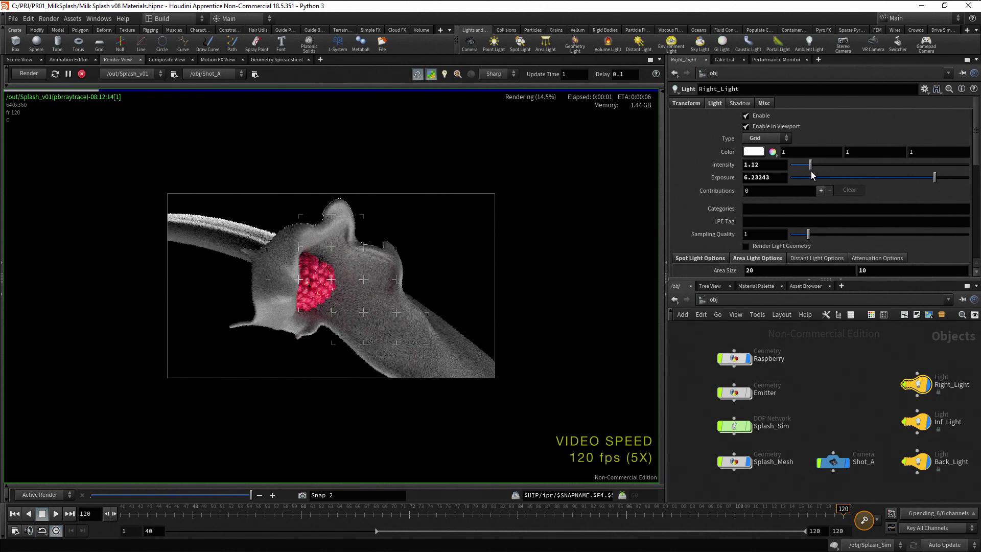
{"action": "left_click_drag", "start_coordinate": [934, 177], "coordinate": [905, 185]}
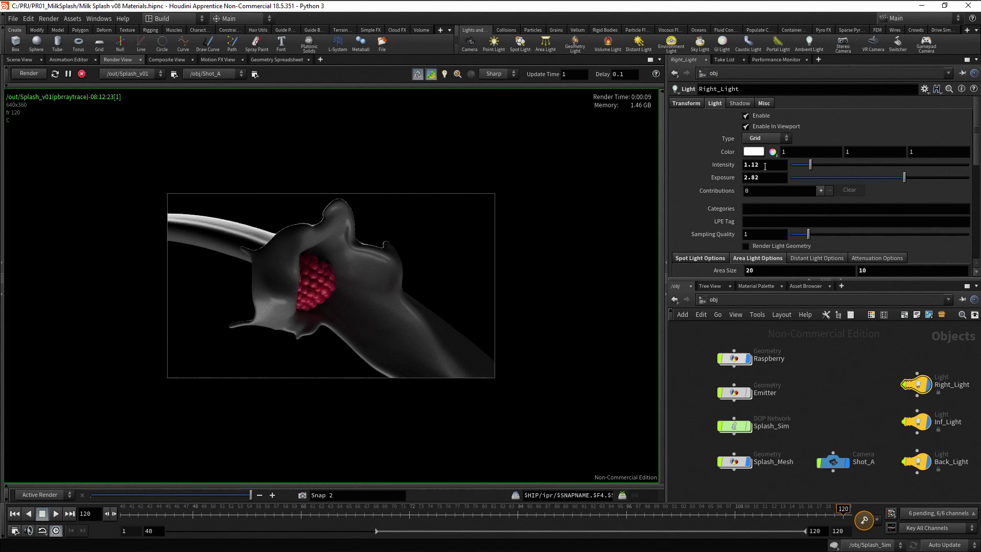
{"action": "key", "text": "BackSpace"}
{"action": "key", "text": "BackSpace"}
{"action": "key", "text": "BackSpace"}
{"action": "key", "text": "Return"}
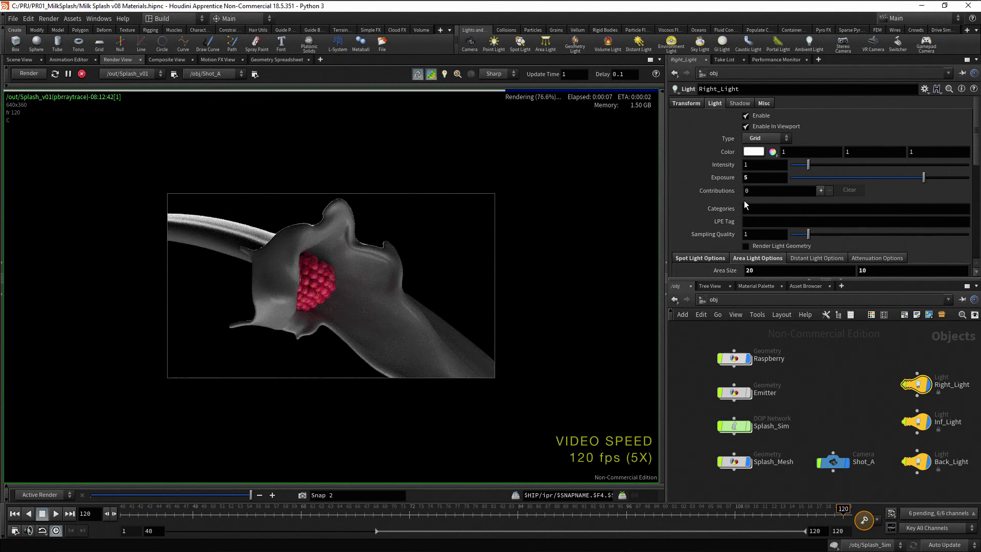
Set the Inf_Light exposure to 6
{"action": "left_click", "coordinate": [920, 422]}
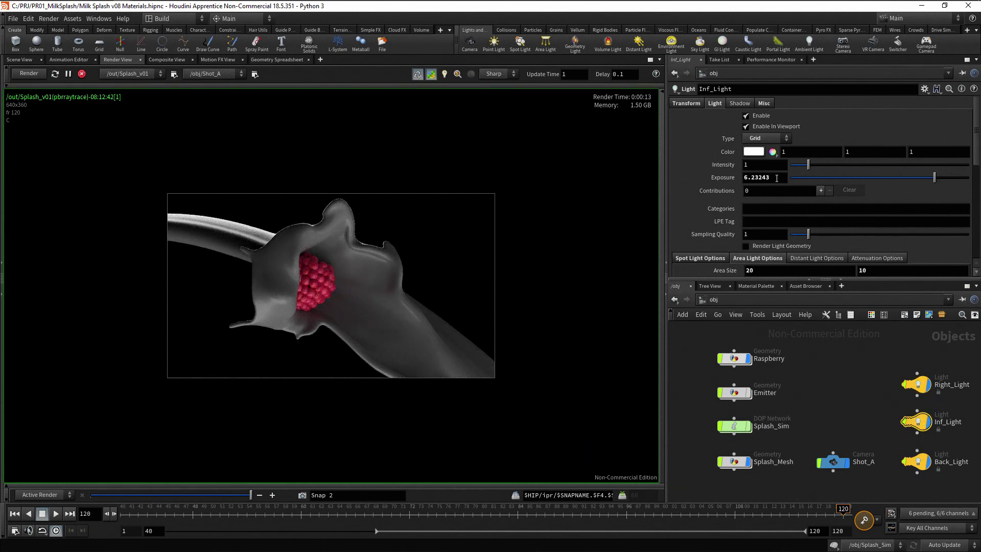
{"action": "left_click_drag", "start_coordinate": [722, 179], "coordinate": [726, 181]}
{"action": "type", "text": "6"}
{"action": "key", "text": "Return"}
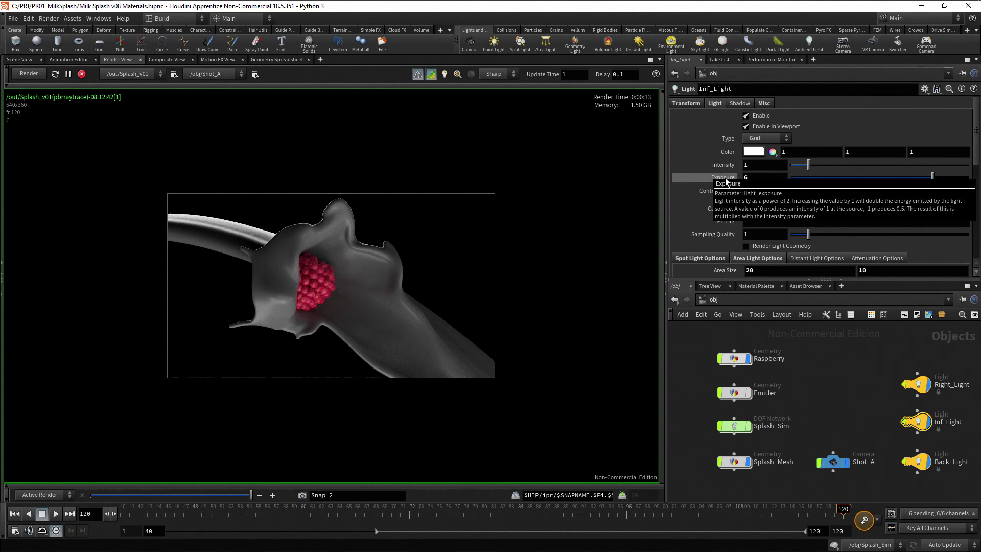
Set the Back_Light exposure to 5 and let the render refresh
{"action": "left_click", "coordinate": [918, 463]}
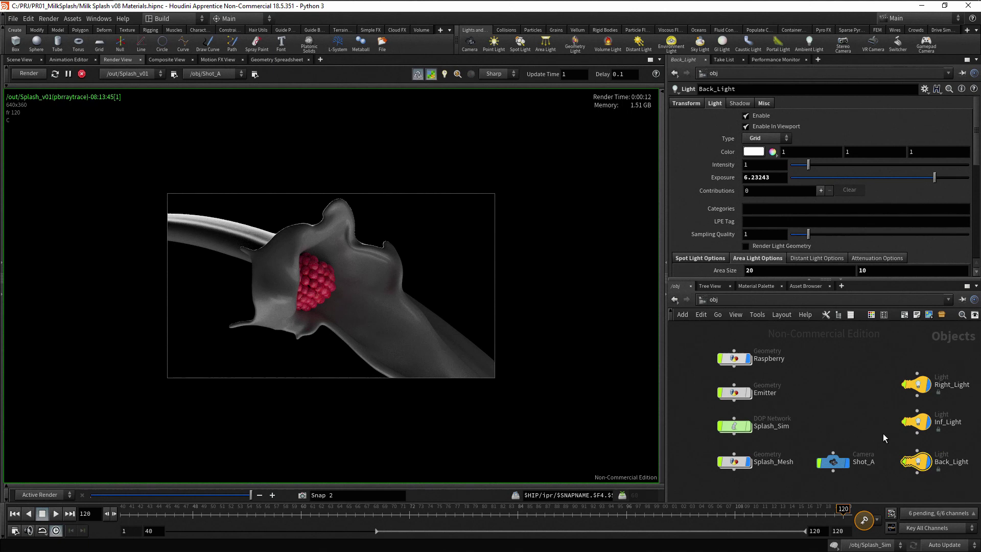
{"action": "left_click_drag", "start_coordinate": [777, 178], "coordinate": [737, 182]}
{"action": "type", "text": "5"}
{"action": "key", "text": "Return"}
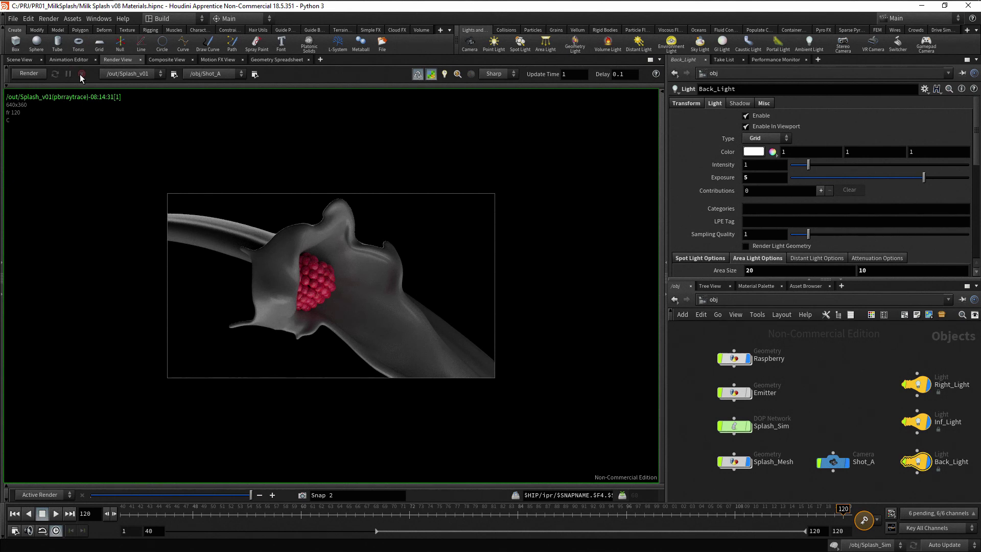
In Scene View, create a Geometry object in /obj, rename it BG, and dive inside
{"action": "left_click", "coordinate": [19, 59]}
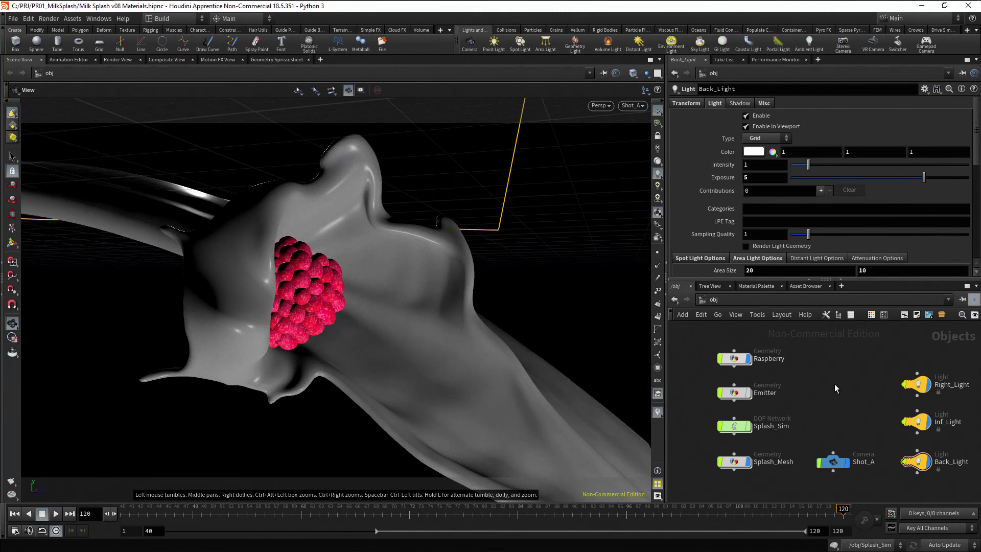
{"action": "key", "text": "Tab"}
{"action": "type", "text": "geo"}
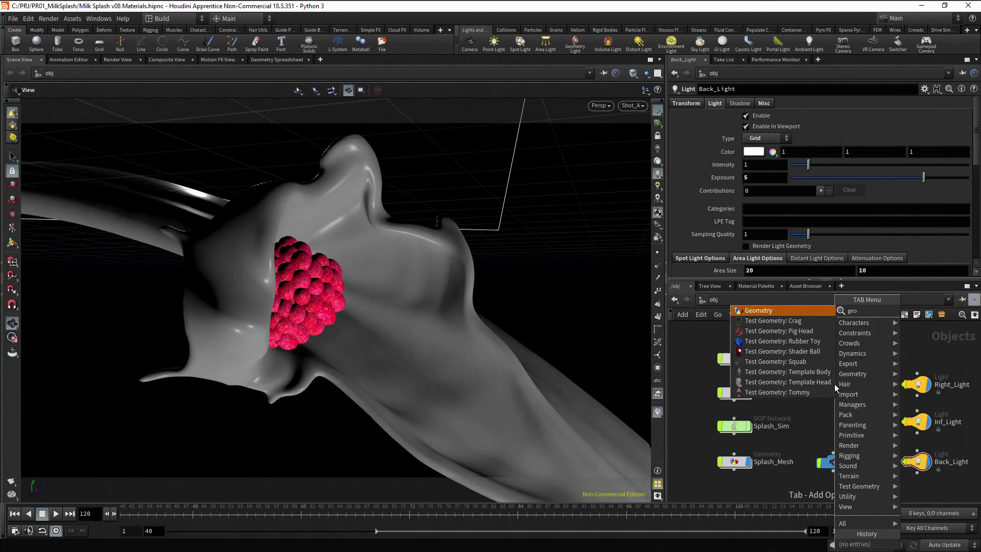
{"action": "key", "text": "Return"}
{"action": "left_click", "coordinate": [835, 384]}
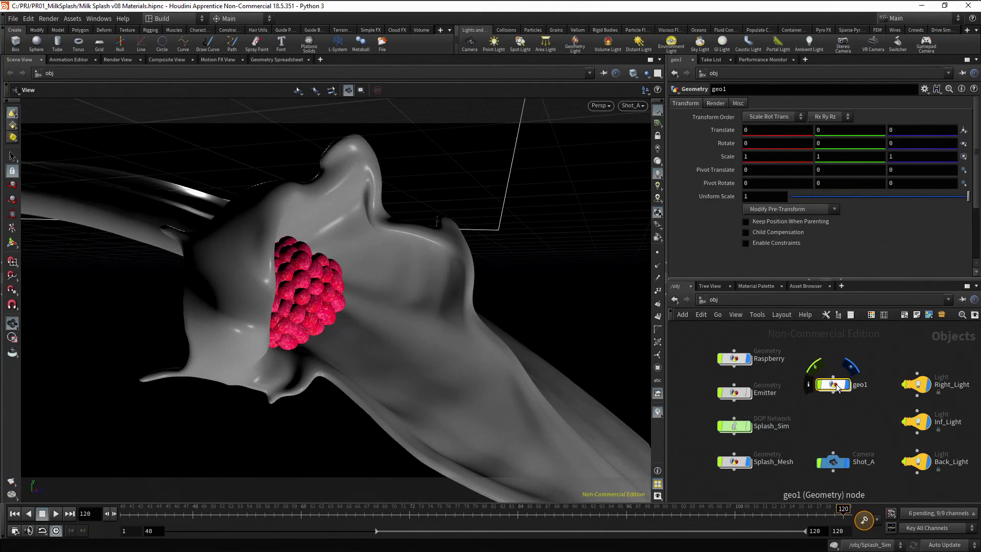
{"action": "double_click", "coordinate": [859, 385]}
{"action": "type", "text": "B"}
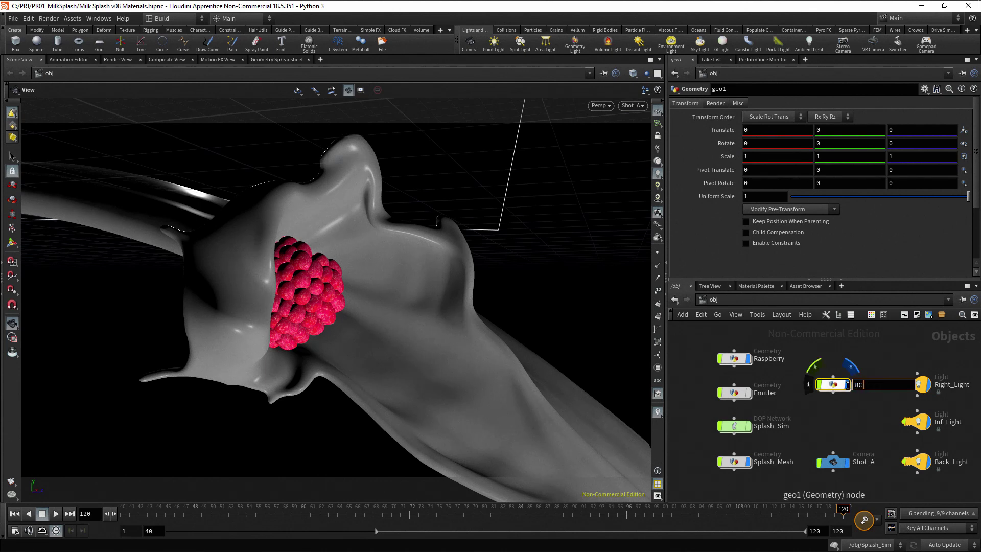
{"action": "type", "text": "G"}
{"action": "key", "text": "Return"}
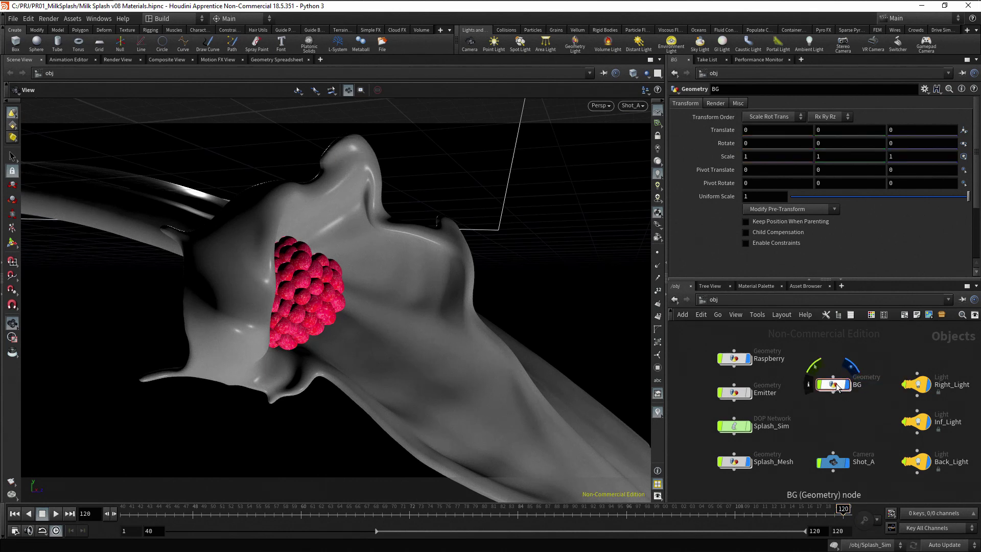
{"action": "double_click", "coordinate": [834, 384]}
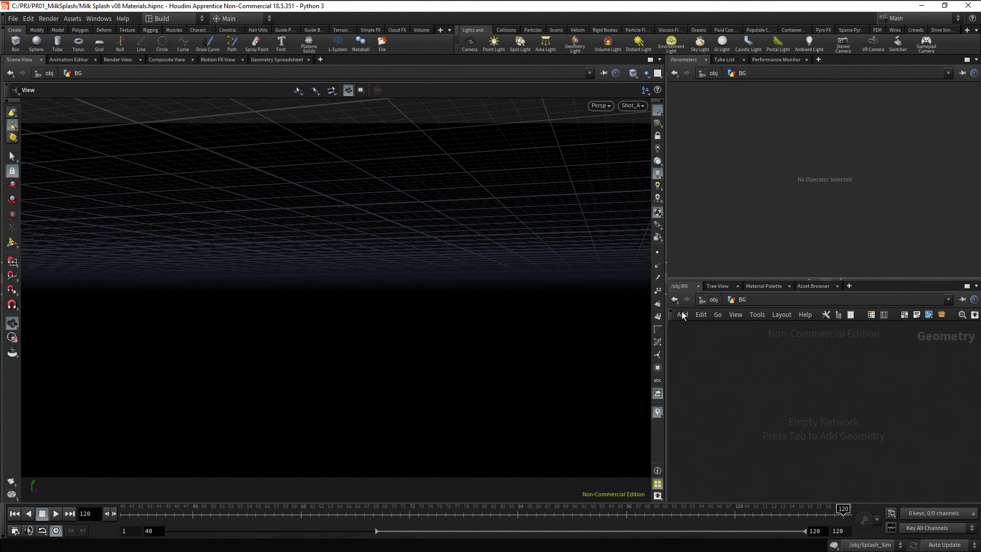
Ghost the other objects and add a Grid SOP inside BG
{"action": "left_click", "coordinate": [647, 74]}
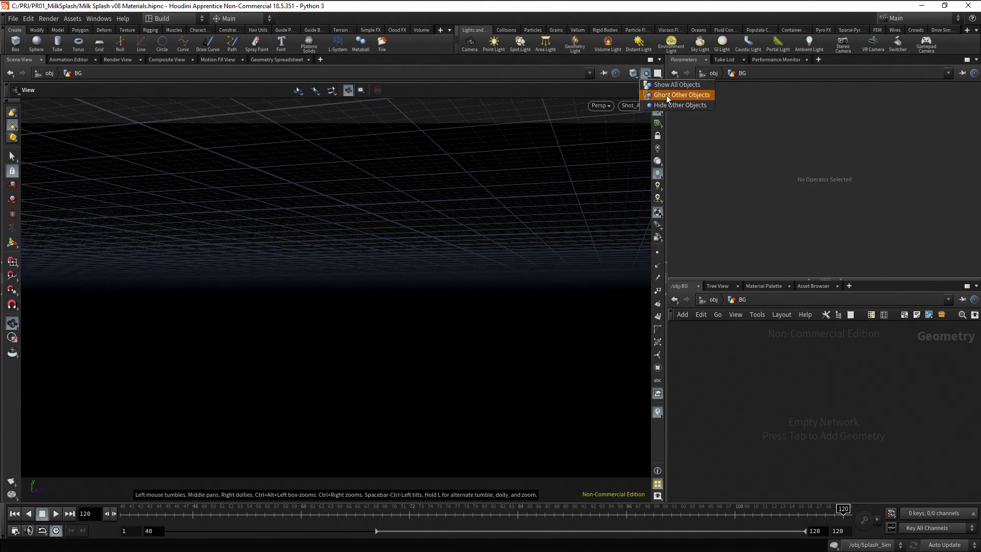
{"action": "left_click", "coordinate": [666, 95]}
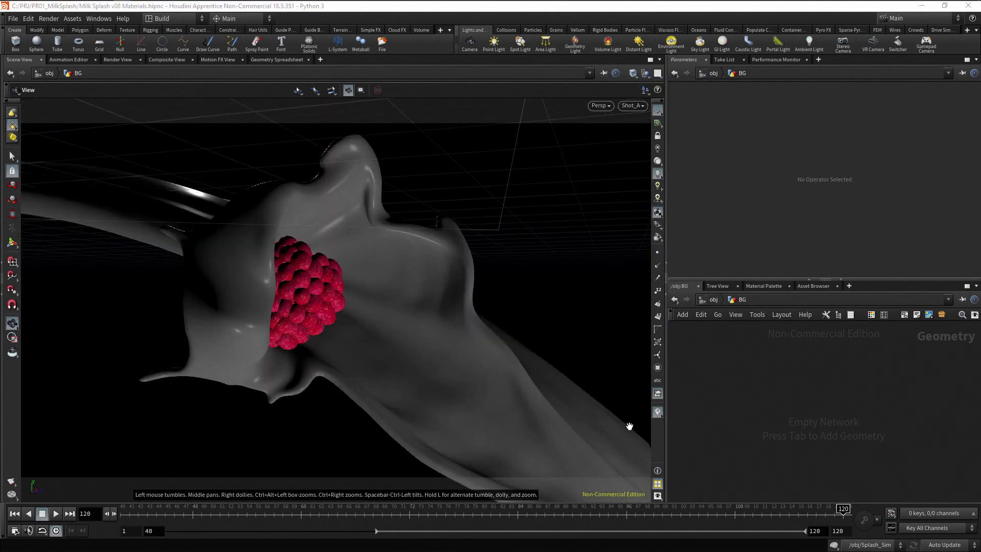
{"action": "key", "text": "Tab"}
{"action": "type", "text": "grid"}
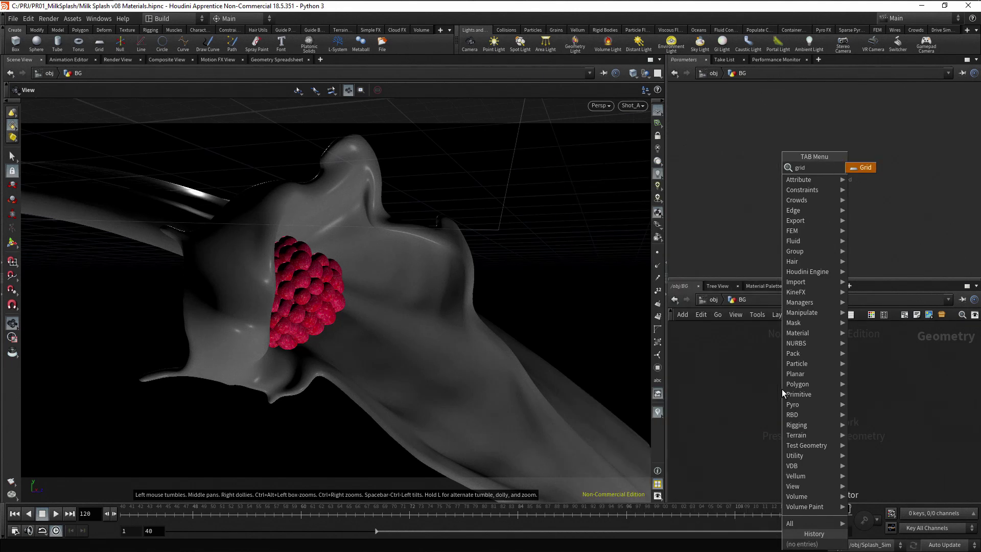
{"action": "key", "text": "Return"}
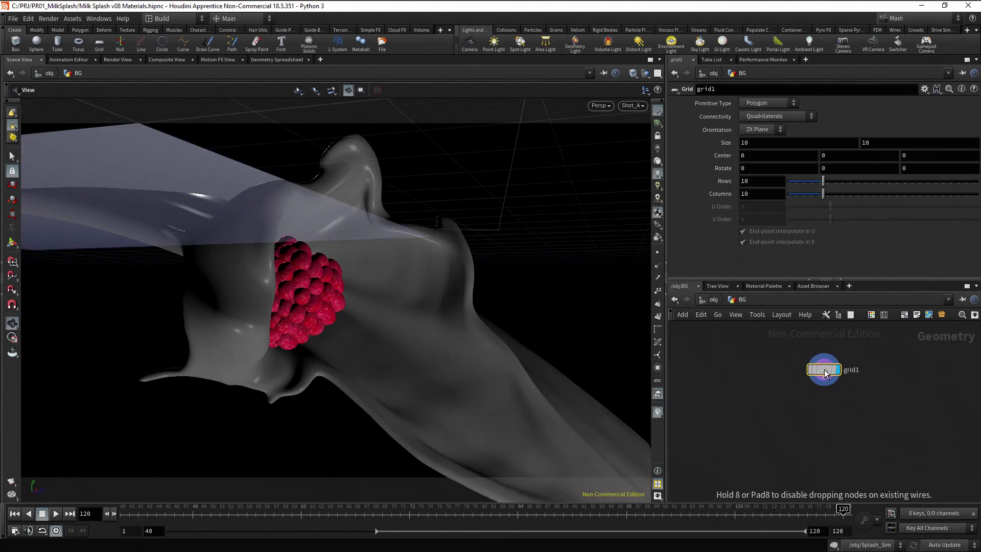
{"action": "left_click", "coordinate": [824, 373]}
Set the grid size to 50 by 75
{"action": "left_click_drag", "start_coordinate": [486, 280], "coordinate": [480, 324]}
{"action": "scroll", "coordinate": [487, 281], "scroll_direction": "down", "scroll_amount": 5}
{"action": "scroll", "coordinate": [480, 322], "scroll_direction": "down", "scroll_amount": 3}
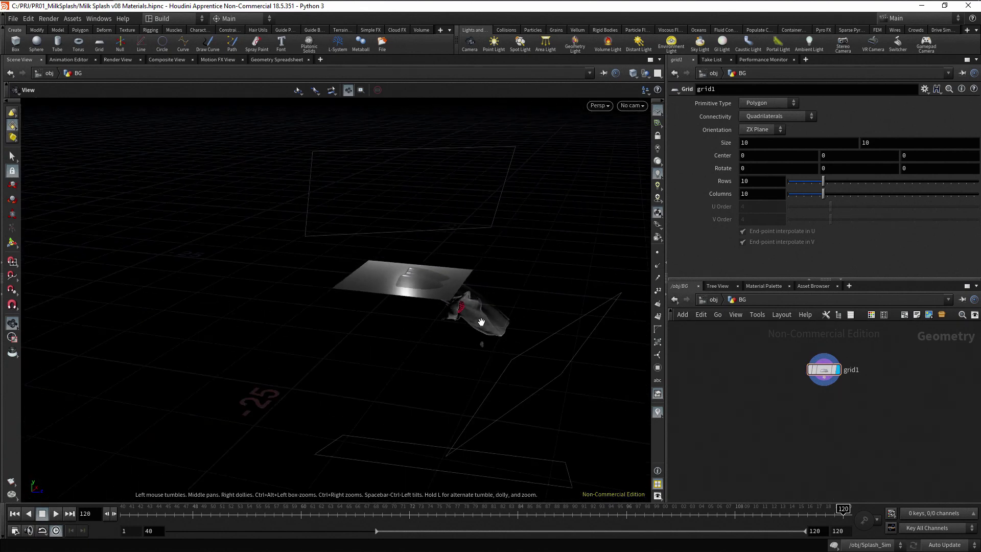
{"action": "scroll", "coordinate": [481, 322], "scroll_direction": "down", "scroll_amount": 2}
{"action": "middle_click_drag", "start_coordinate": [481, 322], "coordinate": [385, 298]}
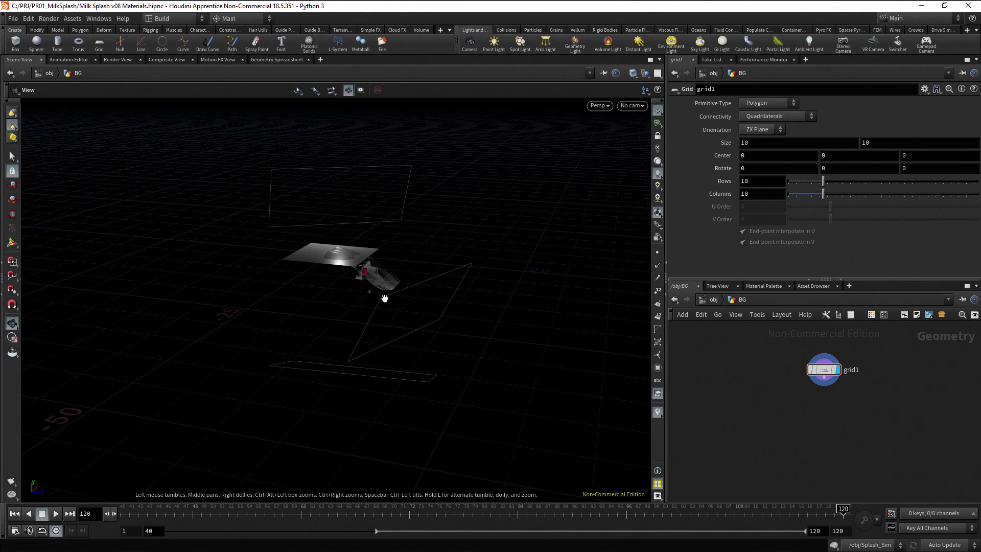
{"action": "type", "text": "50"}
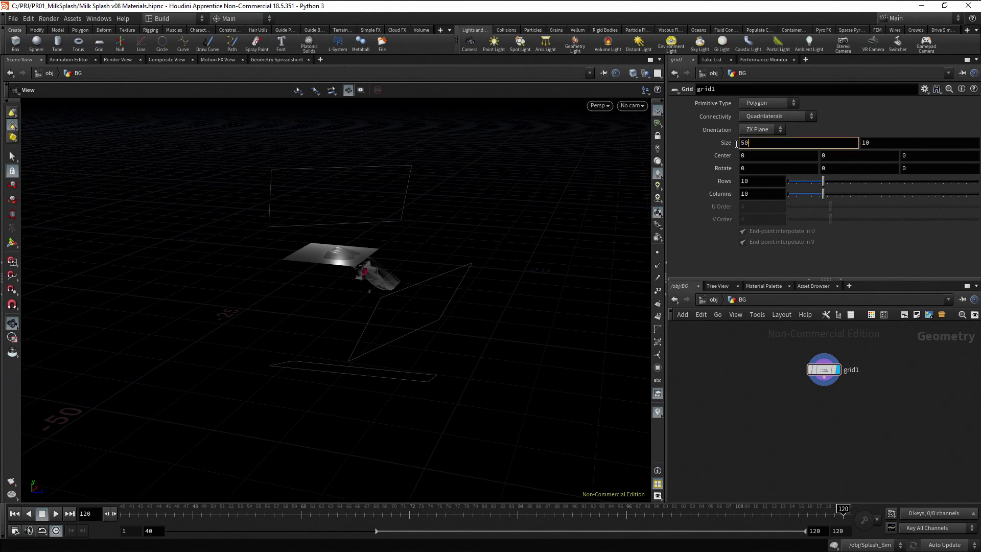
{"action": "key", "text": "Tab"}
{"action": "type", "text": "75"}
{"action": "key", "text": "Return"}
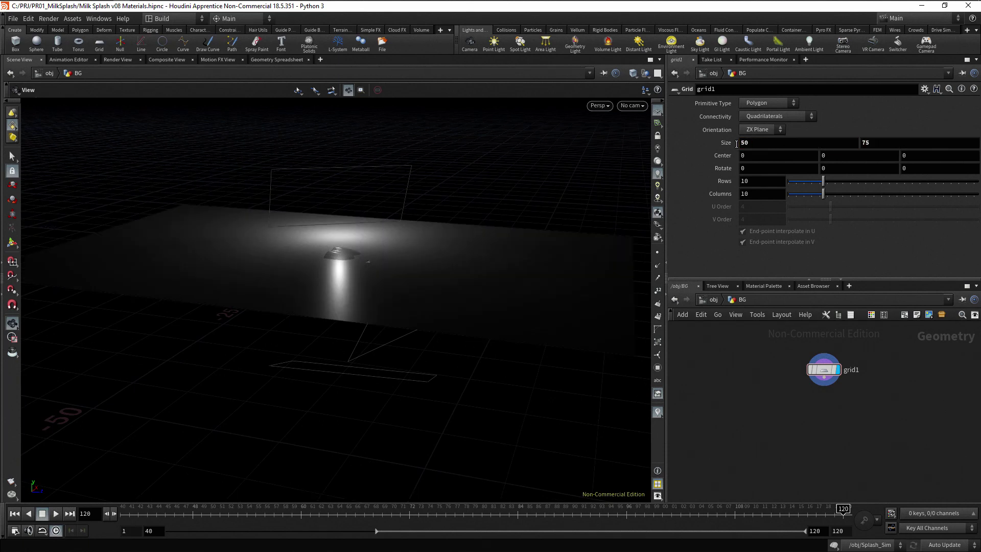
Set the grid's Center Y to -20 and hide the viewport reference grid
{"action": "left_click", "coordinate": [754, 155]}
{"action": "key", "text": "Tab"}
{"action": "type", "text": "-20"}
{"action": "key", "text": "Return"}
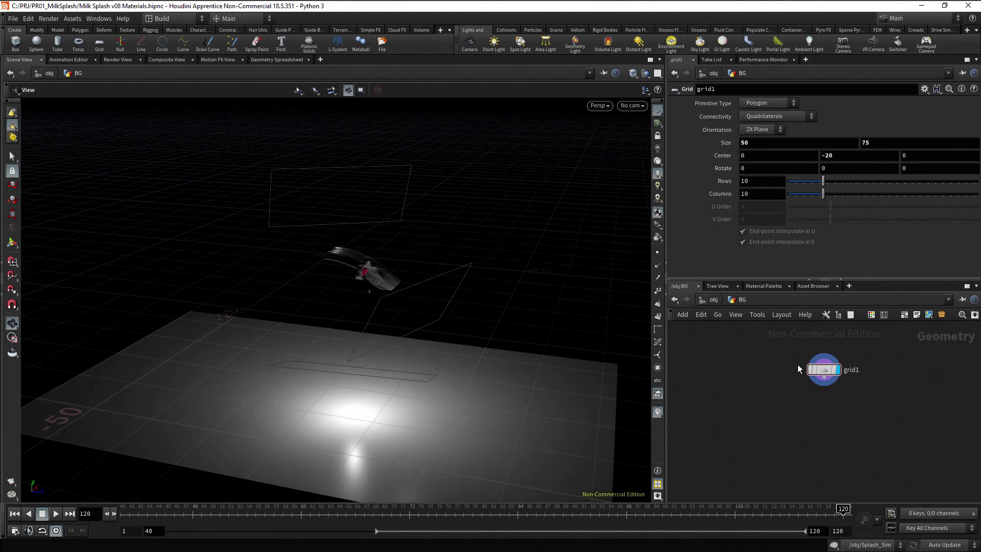
{"action": "left_click", "coordinate": [658, 110]}
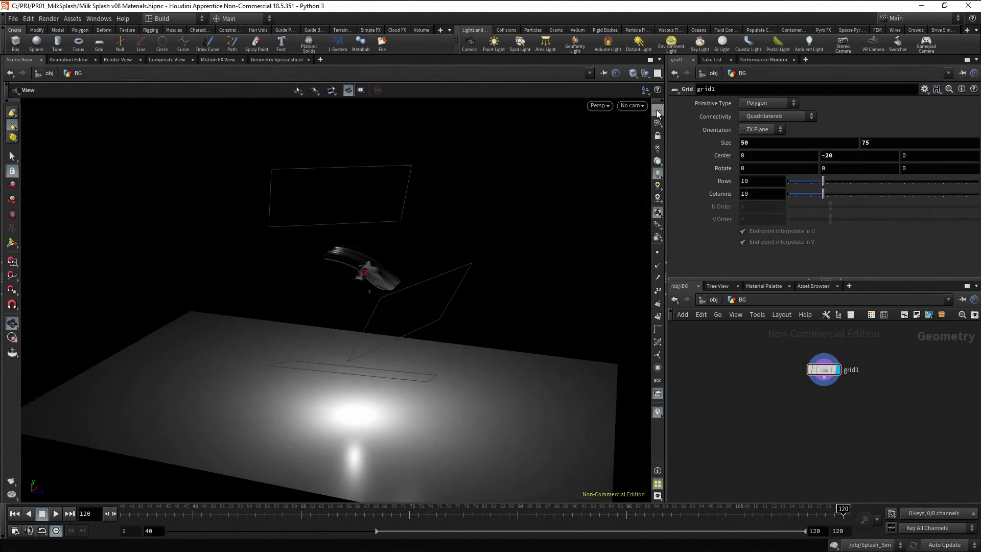
Give the grid 2 rows and 2 columns
{"action": "left_click", "coordinate": [765, 179]}
{"action": "type", "text": "2"}
{"action": "left_click", "coordinate": [742, 195]}
{"action": "key", "text": "BackSpace"}
{"action": "key", "text": "BackSpace"}
{"action": "type", "text": "2"}
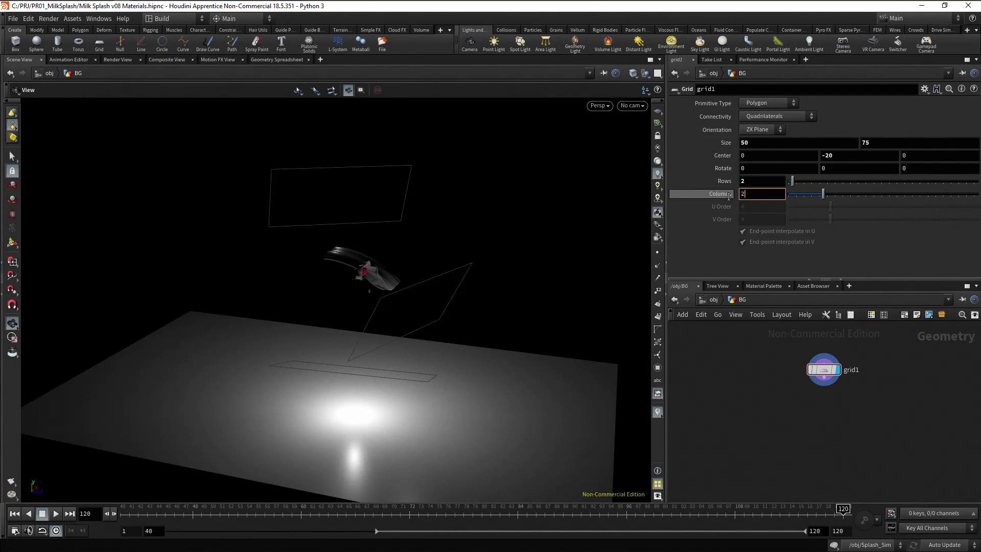
{"action": "key", "text": "Return"}
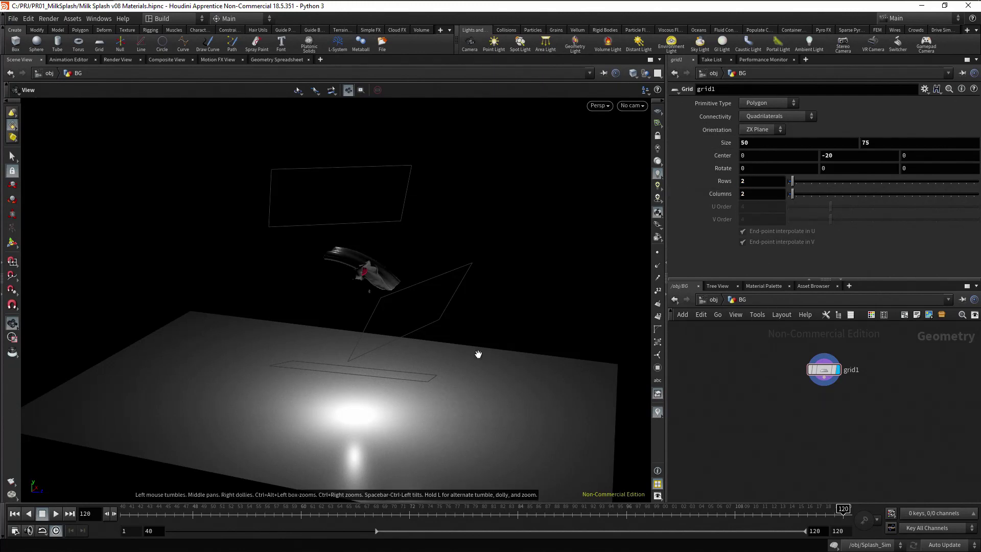
Select the floor grid's back edge in edge mode and apply PolyExtrude to it
{"action": "left_click", "coordinate": [13, 156]}
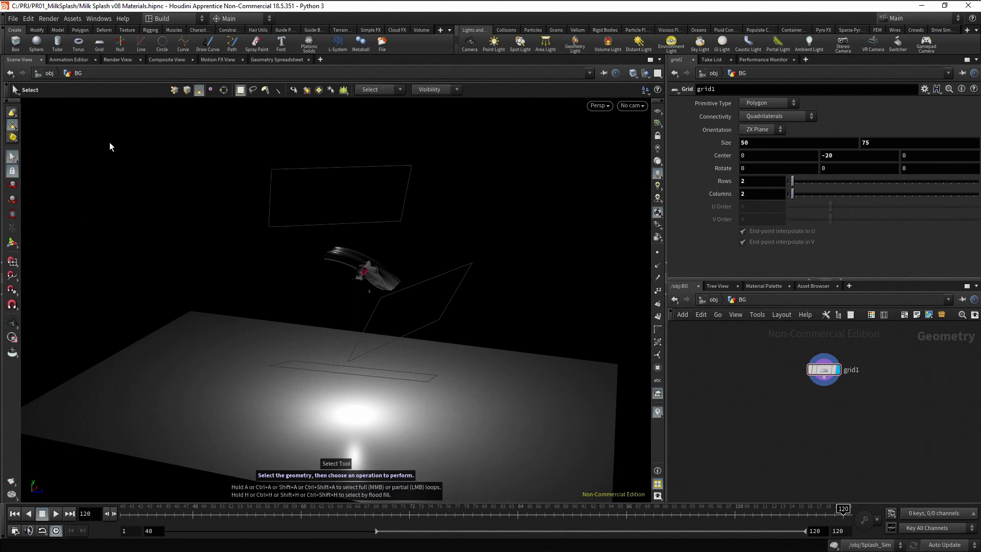
{"action": "left_click", "coordinate": [188, 91]}
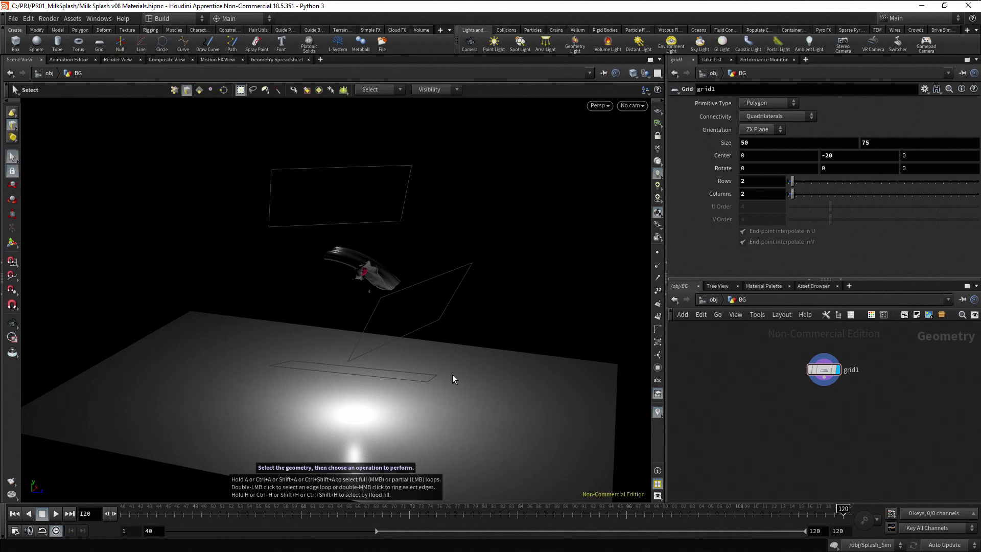
{"action": "left_click", "coordinate": [530, 352]}
{"action": "key", "text": "Tab"}
{"action": "type", "text": "poly"}
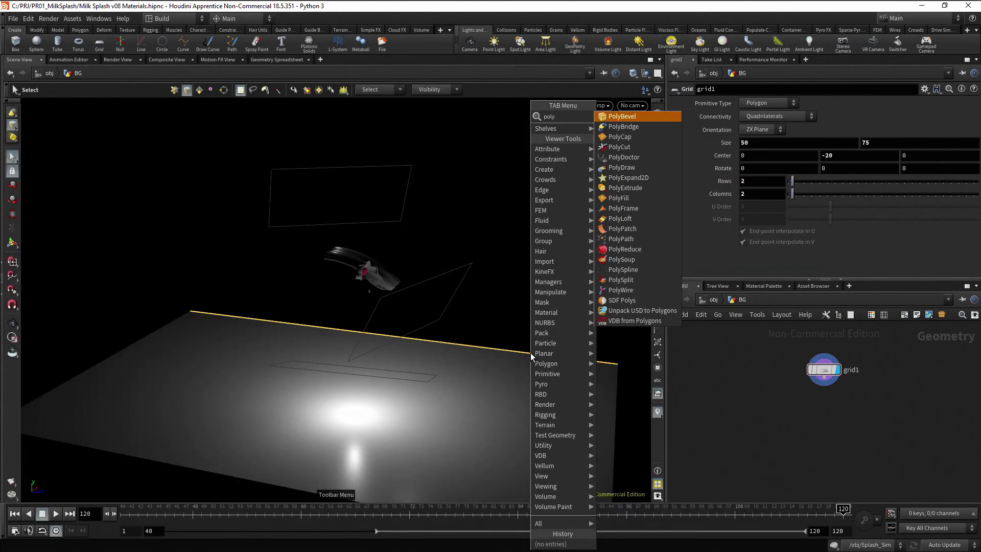
{"action": "type", "text": "ext"}
{"action": "key", "text": "Return"}
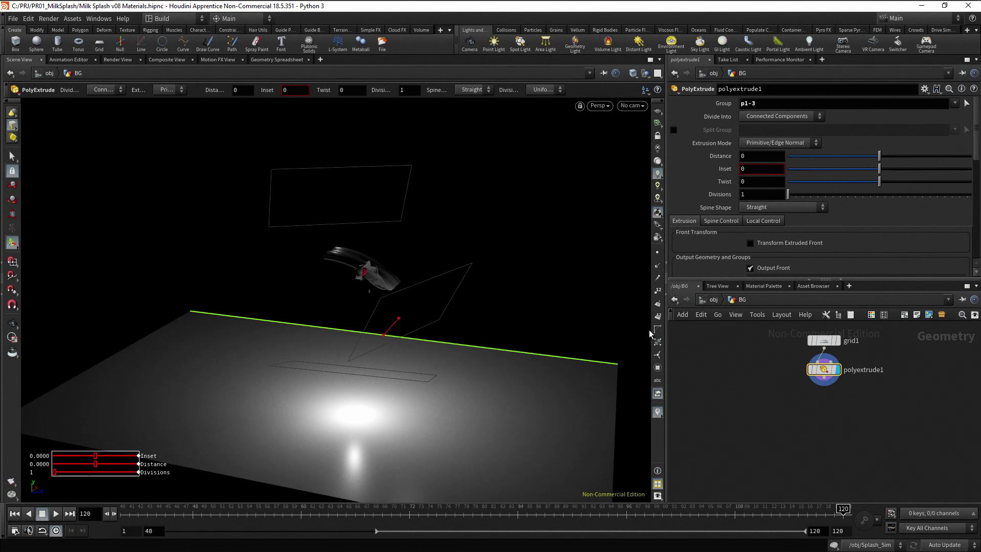
Enable Transform Extruded Front with translate 50 to raise the backdrop wall
{"action": "left_click", "coordinate": [751, 243]}
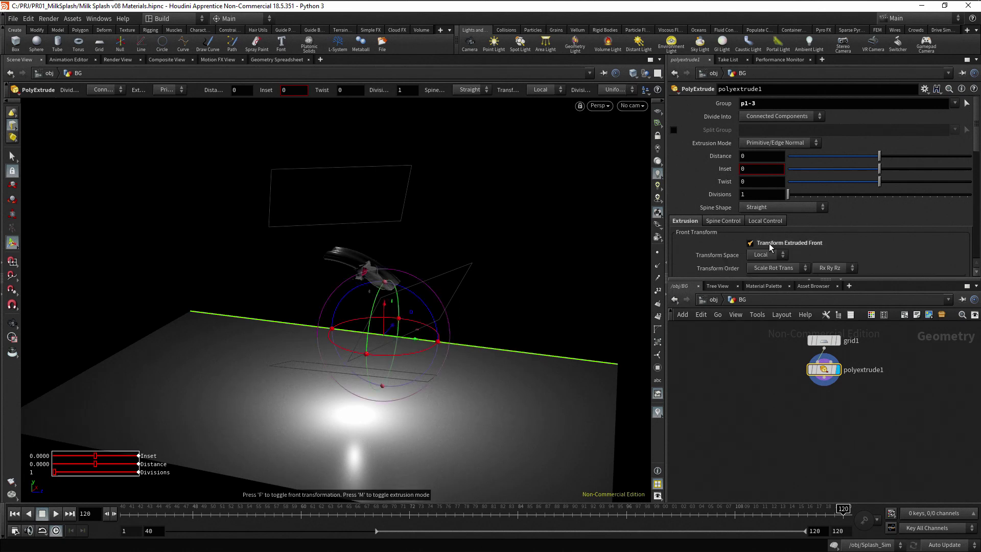
{"action": "left_click_drag", "start_coordinate": [977, 145], "coordinate": [977, 166]}
{"action": "left_click", "coordinate": [761, 233]}
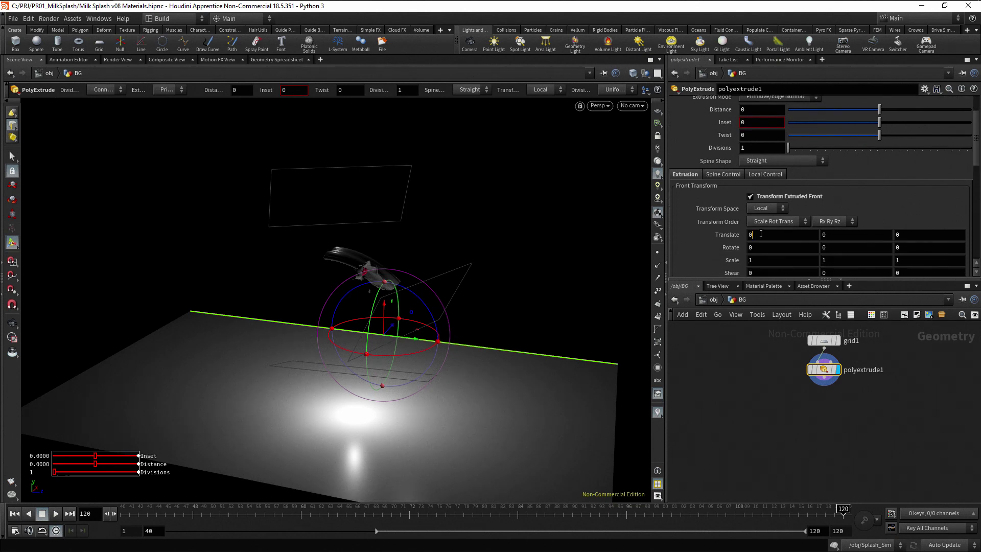
{"action": "key", "text": "Return"}
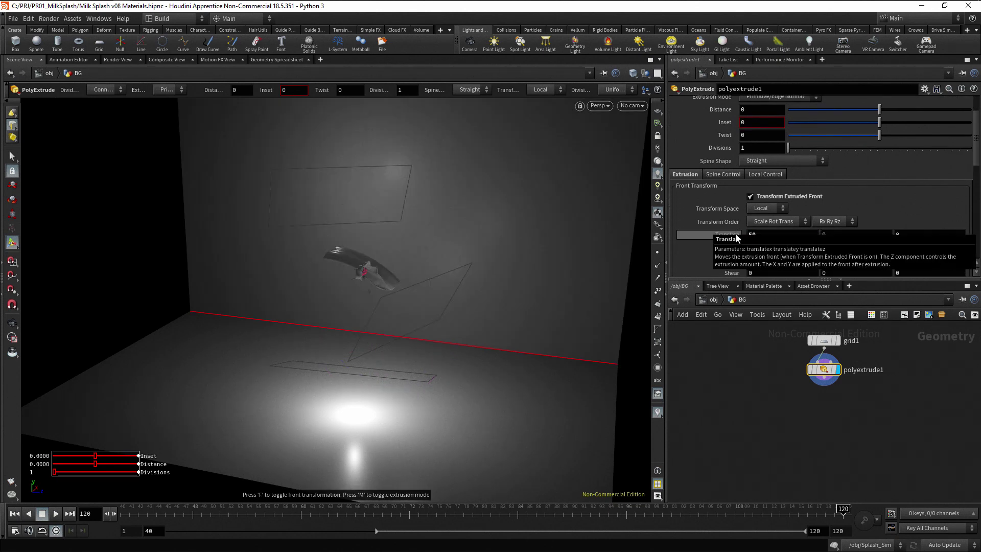
{"action": "key", "text": "Escape"}
{"action": "scroll", "coordinate": [476, 328], "scroll_direction": "down", "scroll_amount": 5}
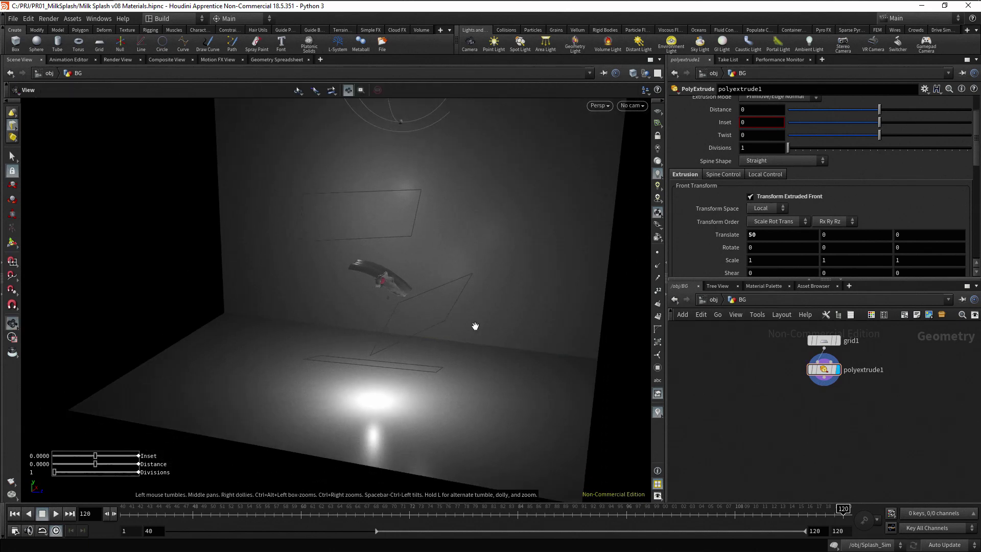
{"action": "left_click_drag", "start_coordinate": [449, 357], "coordinate": [434, 344]}
{"action": "key", "text": "Return"}
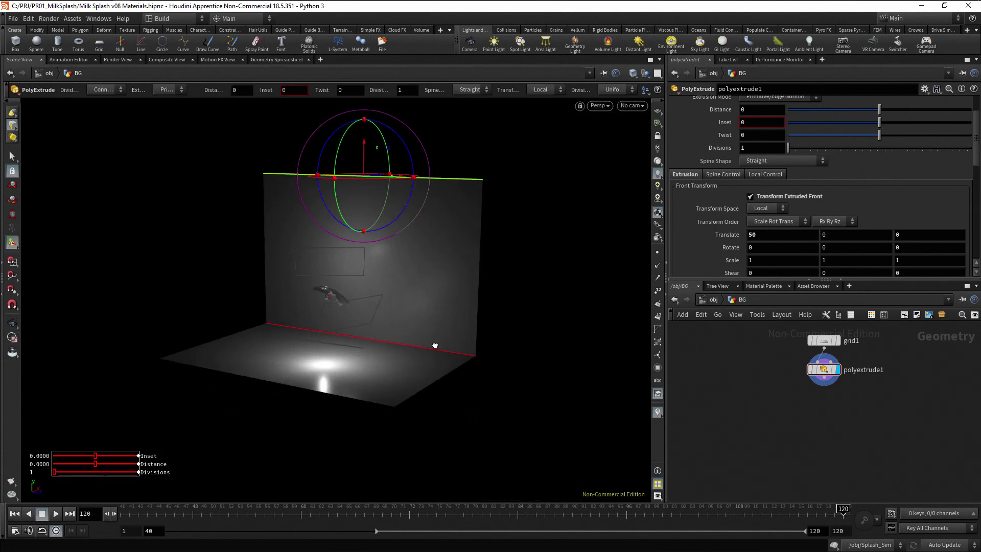
Bevel the floor-to-wall edge with PolyBevel at distance 10
{"action": "left_click", "coordinate": [15, 156]}
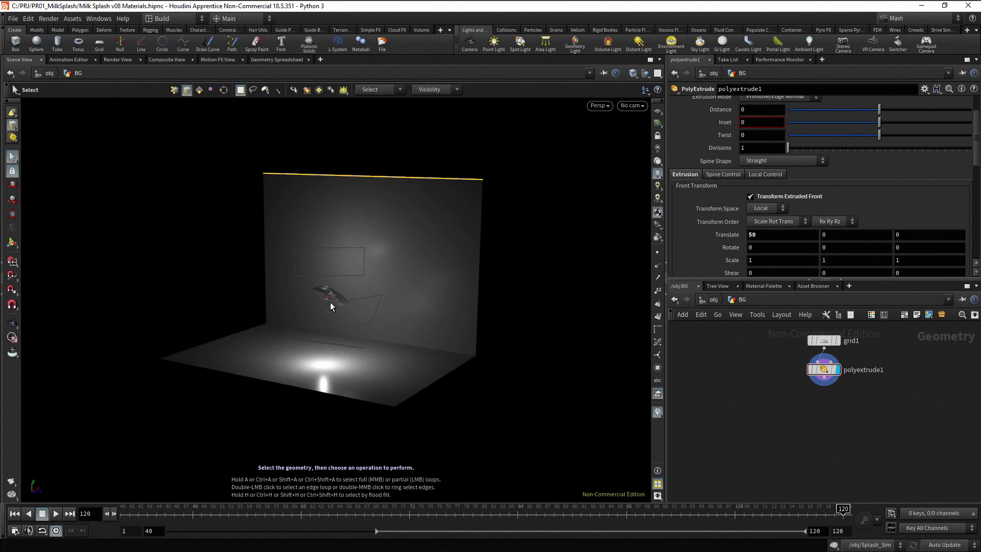
{"action": "left_click", "coordinate": [447, 351]}
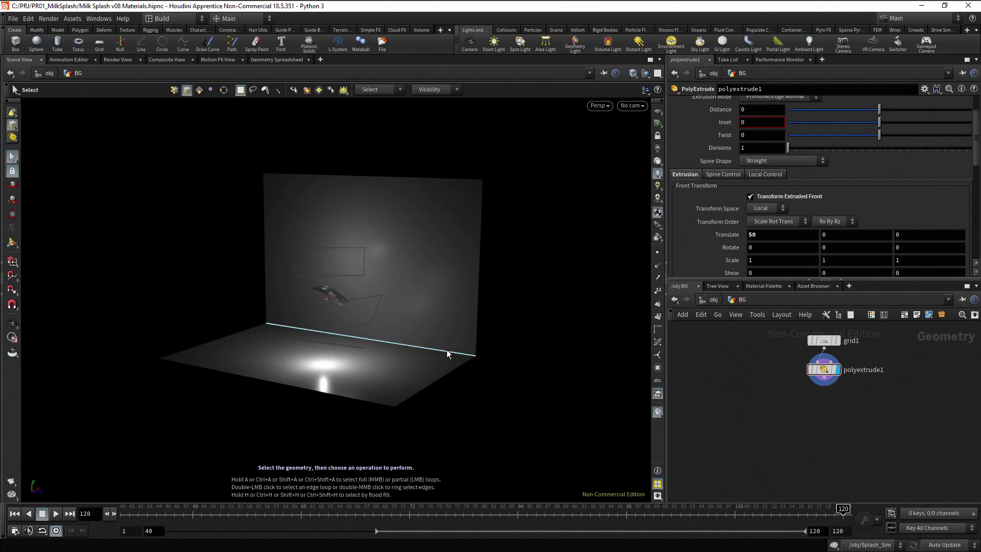
{"action": "key", "text": "Tab"}
{"action": "type", "text": "polybe"}
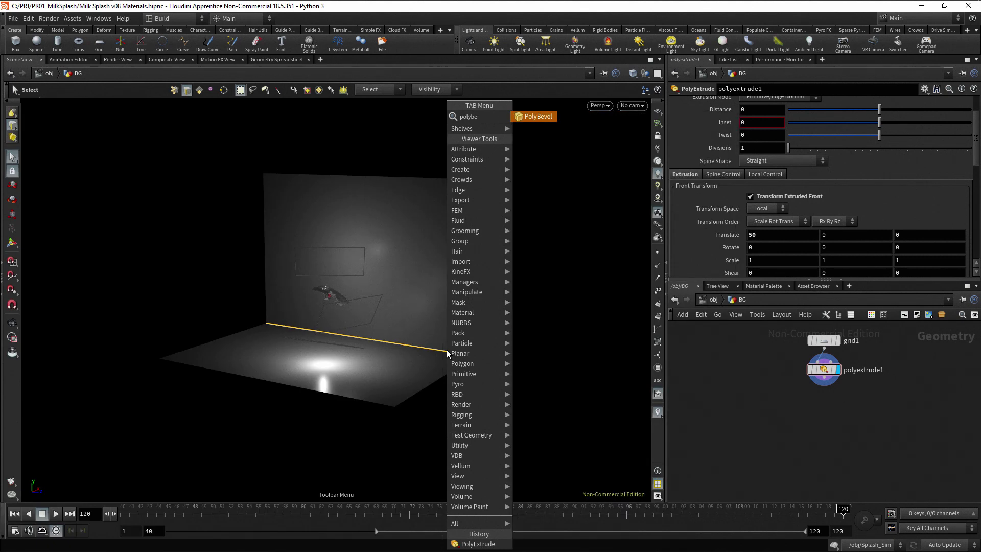
{"action": "key", "text": "Return"}
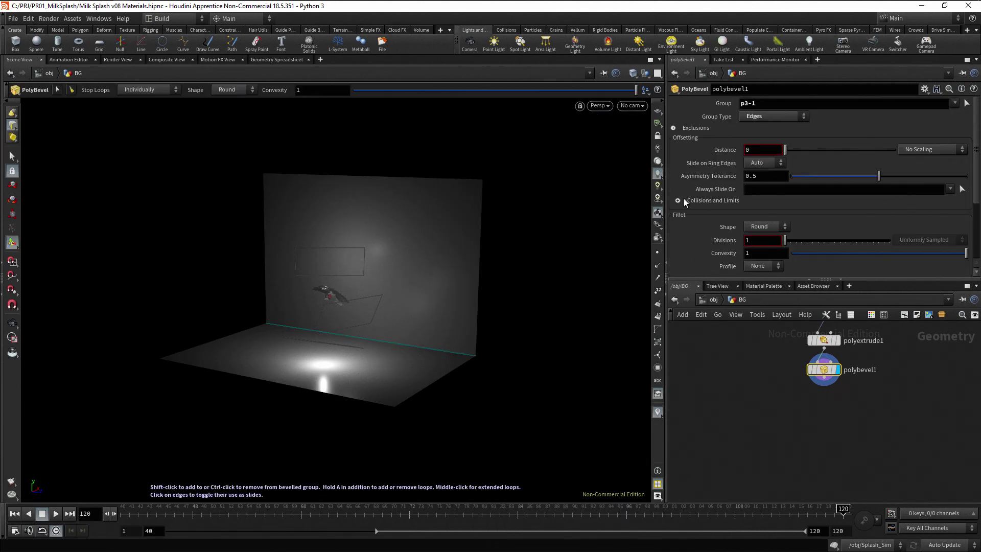
{"action": "type", "text": "10"}
{"action": "key", "text": "Return"}
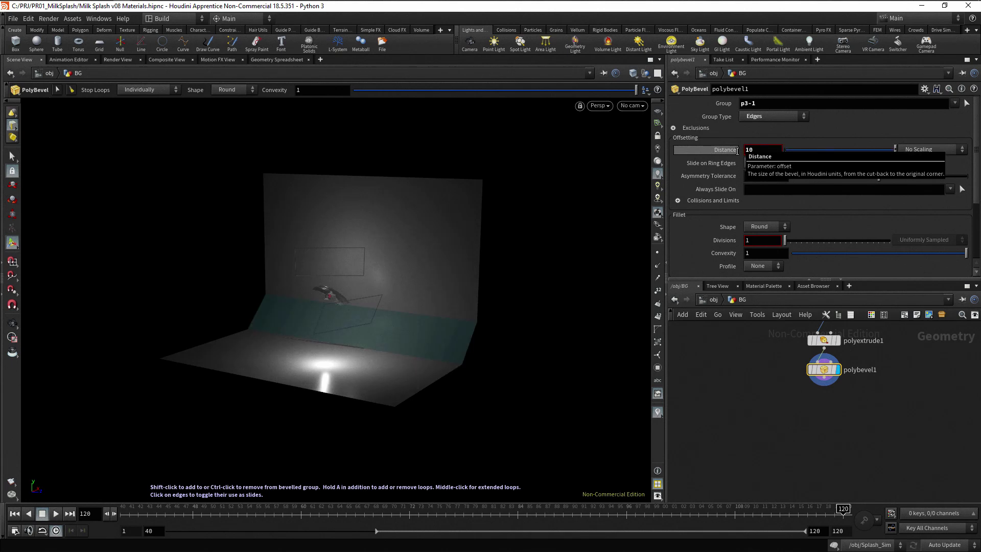
Set the bevel to 20 divisions and orbit in to inspect the curve
{"action": "left_click", "coordinate": [729, 242]}
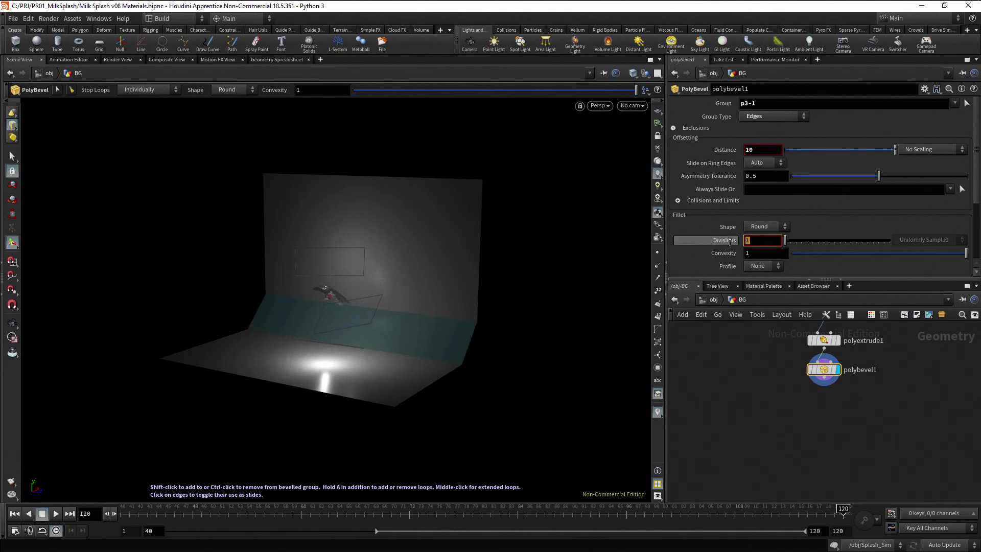
{"action": "type", "text": "20"}
{"action": "key", "text": "Return"}
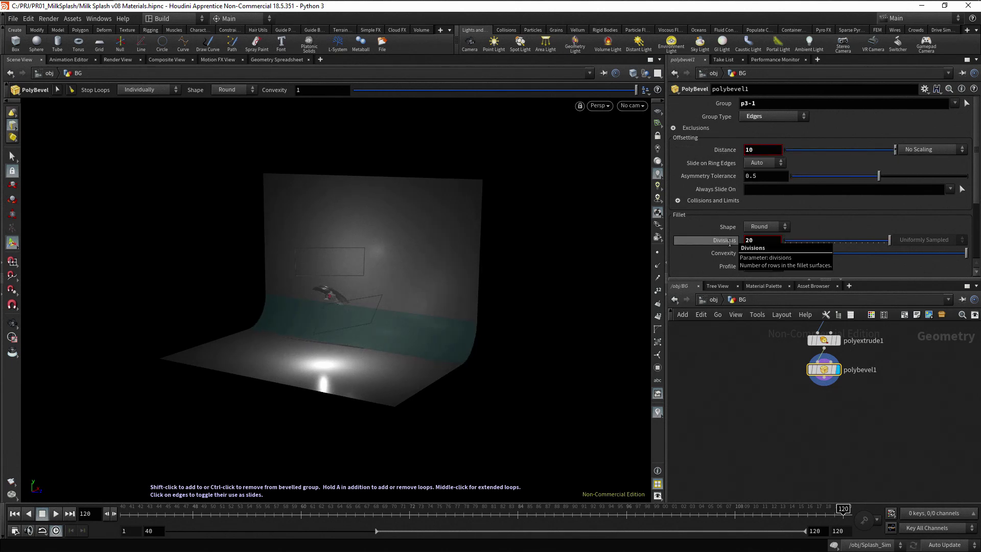
{"action": "key", "text": "Escape"}
{"action": "left_click_drag", "start_coordinate": [483, 357], "coordinate": [552, 412]}
{"action": "key", "text": "Return"}
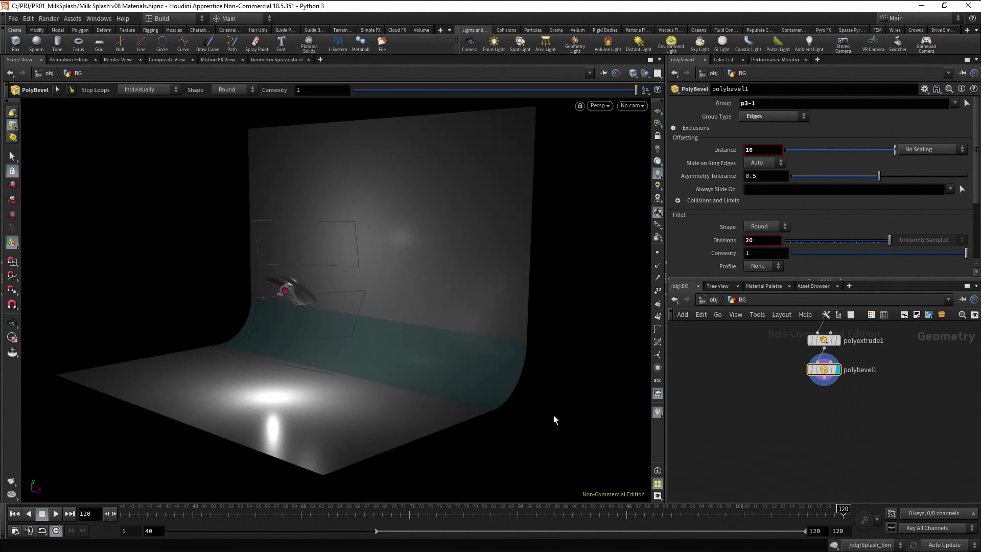
Add a Normal node after polybevel1 and set it as the display node
{"action": "left_click", "coordinate": [825, 379]}
{"action": "left_click", "coordinate": [818, 400]}
{"action": "type", "text": "nor"}
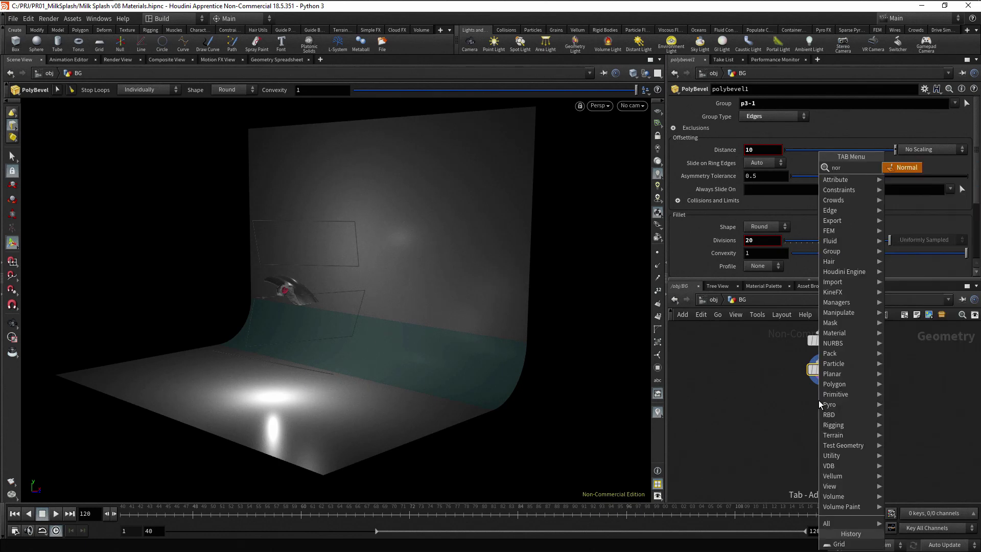
{"action": "type", "text": "m"}
{"action": "key", "text": "Return"}
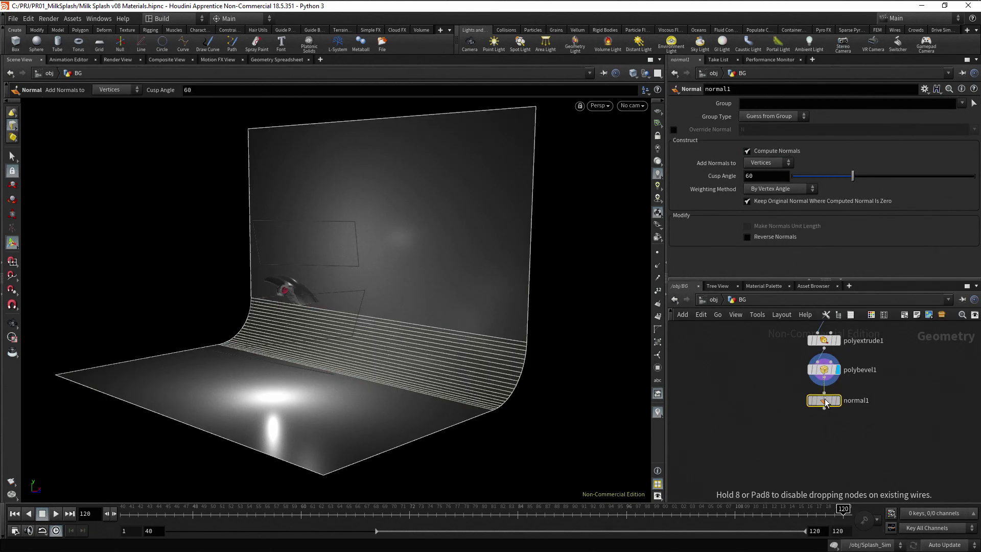
{"action": "left_click", "coordinate": [833, 401]}
{"action": "left_click", "coordinate": [842, 382]}
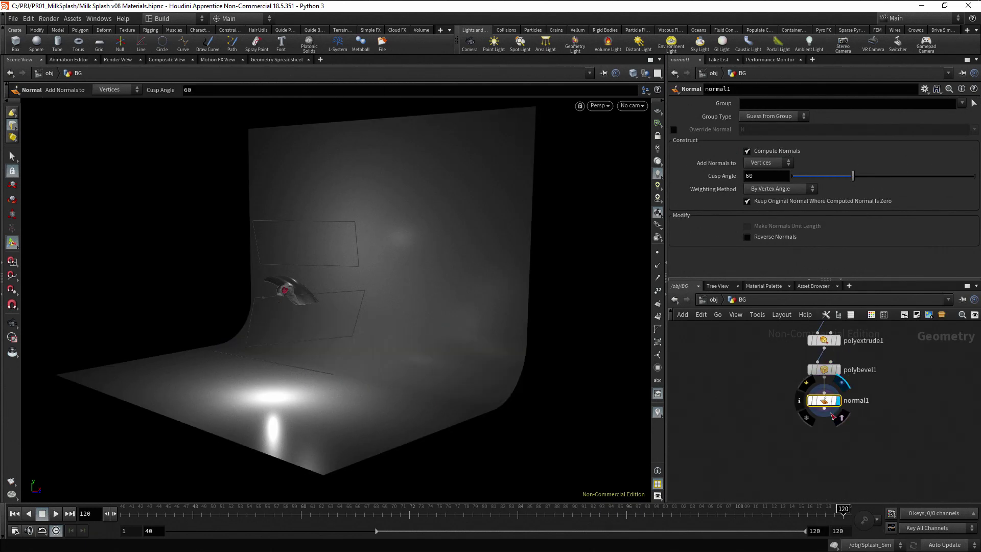
Add a Null after normal1, rename it OUT, and frame the node chain
{"action": "left_click", "coordinate": [824, 409]}
{"action": "type", "text": "null"}
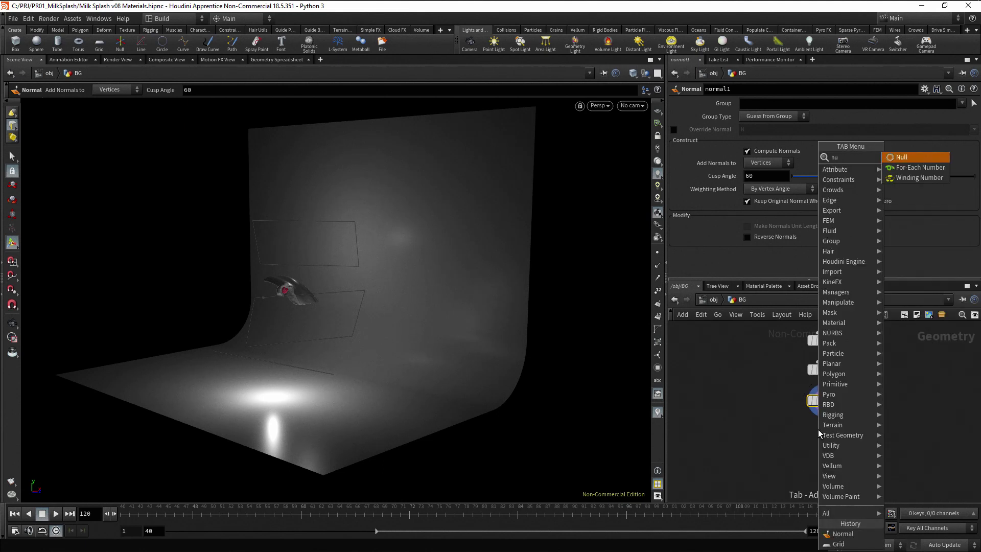
{"action": "key", "text": "Return"}
{"action": "left_click", "coordinate": [818, 432]}
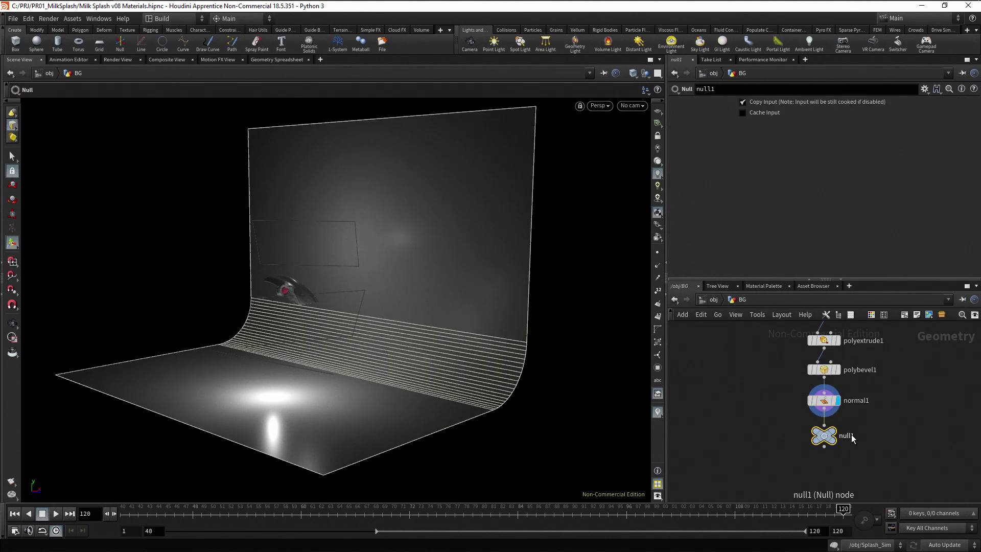
{"action": "double_click", "coordinate": [838, 435]}
{"action": "key", "text": "BackSpace"}
{"action": "key", "text": "BackSpace"}
{"action": "key", "text": "BackSpace"}
{"action": "key", "text": "BackSpace"}
{"action": "key", "text": "BackSpace"}
{"action": "type", "text": "OUT"}
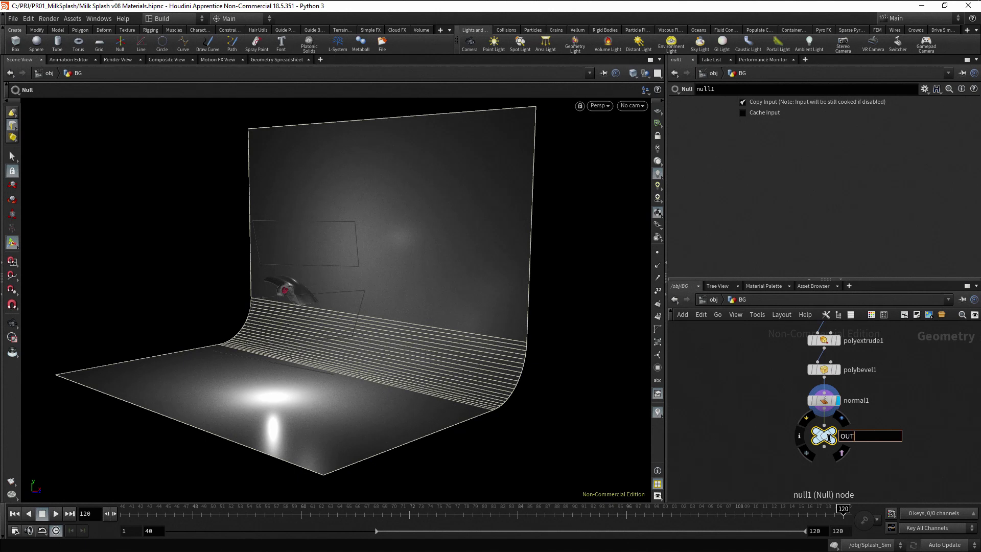
{"action": "key", "text": "Return"}
{"action": "left_click", "coordinate": [778, 427]}
{"action": "key", "text": "h"}
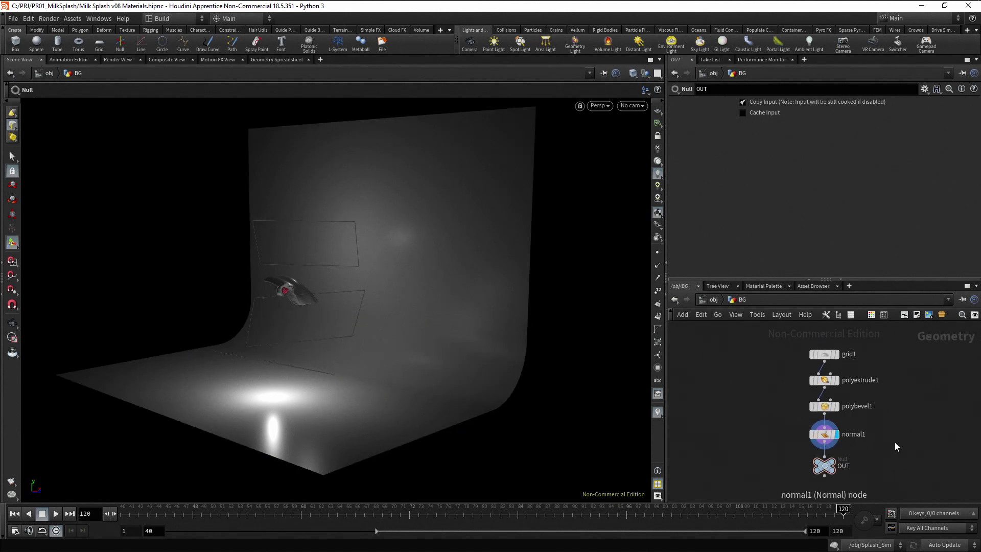
Leave the current network for /obj, then switch the network path to /mat
{"action": "left_click", "coordinate": [713, 299]}
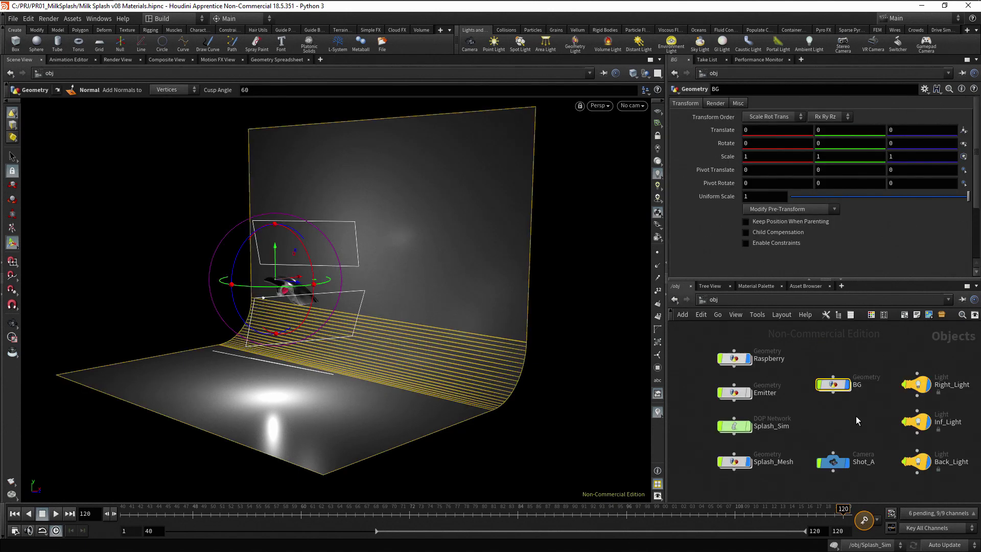
{"action": "left_click", "coordinate": [719, 298]}
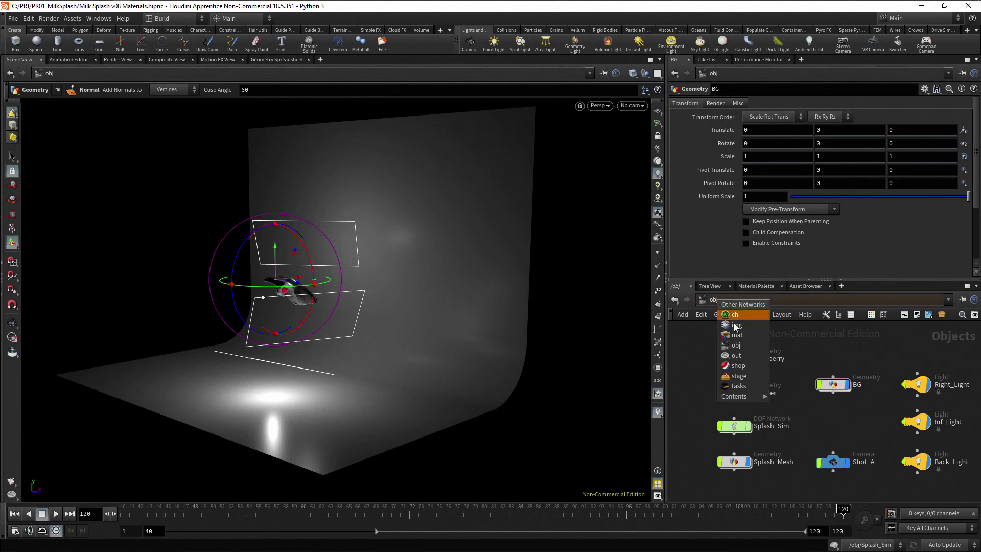
{"action": "left_click", "coordinate": [746, 337]}
{"action": "scroll", "coordinate": [768, 409], "scroll_direction": "up", "scroll_amount": 5}
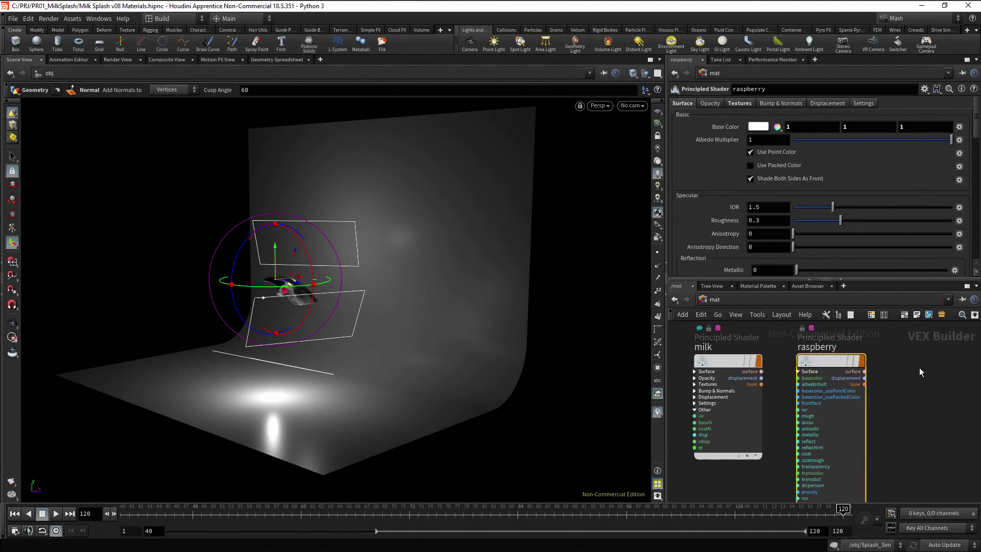
Add a Principled Shader beside raspberry, rename it BG, and reposition the node
{"action": "key", "text": "Tab"}
{"action": "type", "text": "princ"}
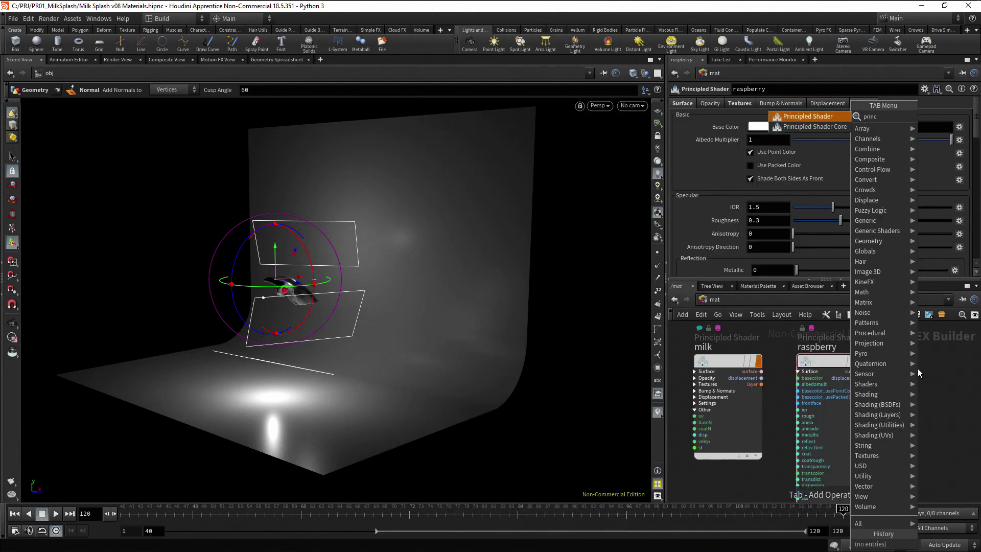
{"action": "key", "text": "Return"}
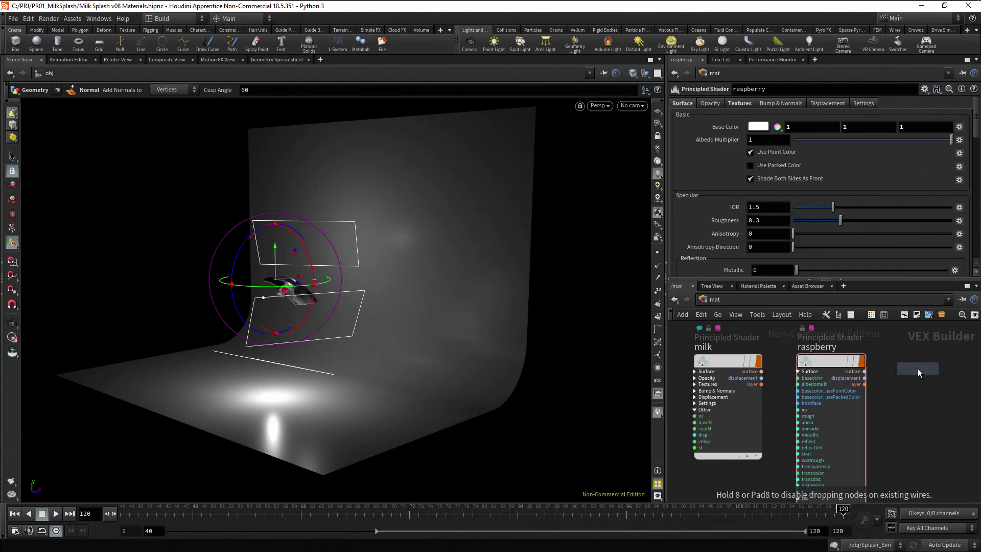
{"action": "left_click", "coordinate": [903, 423]}
{"action": "scroll", "coordinate": [903, 423], "scroll_direction": "down", "scroll_amount": 3}
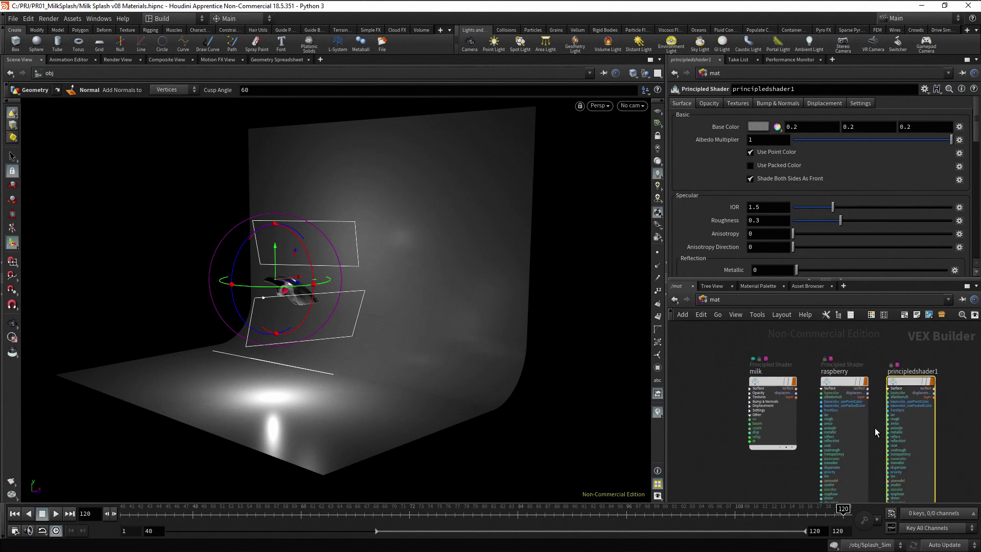
{"action": "double_click", "coordinate": [893, 364]}
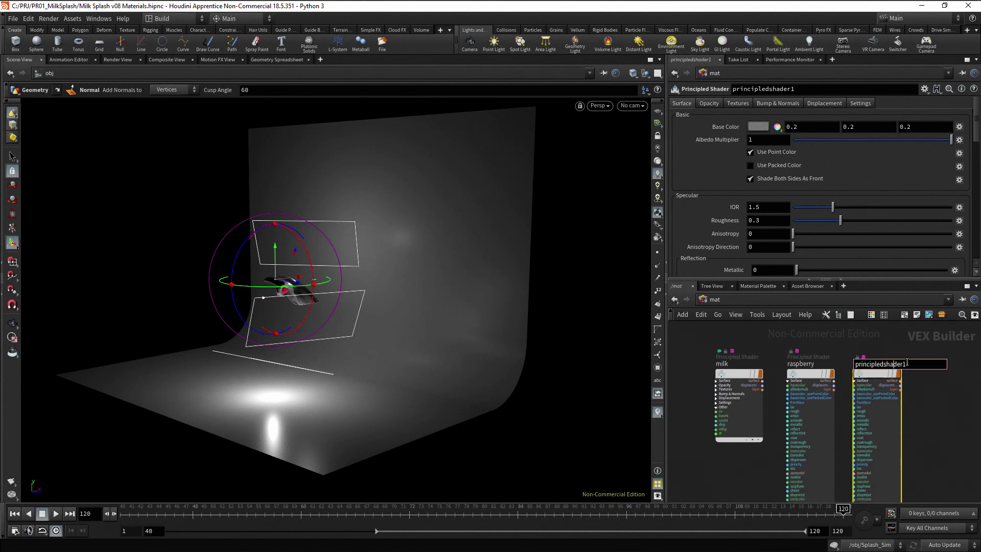
{"action": "type", "text": "BG"}
{"action": "key", "text": "Return"}
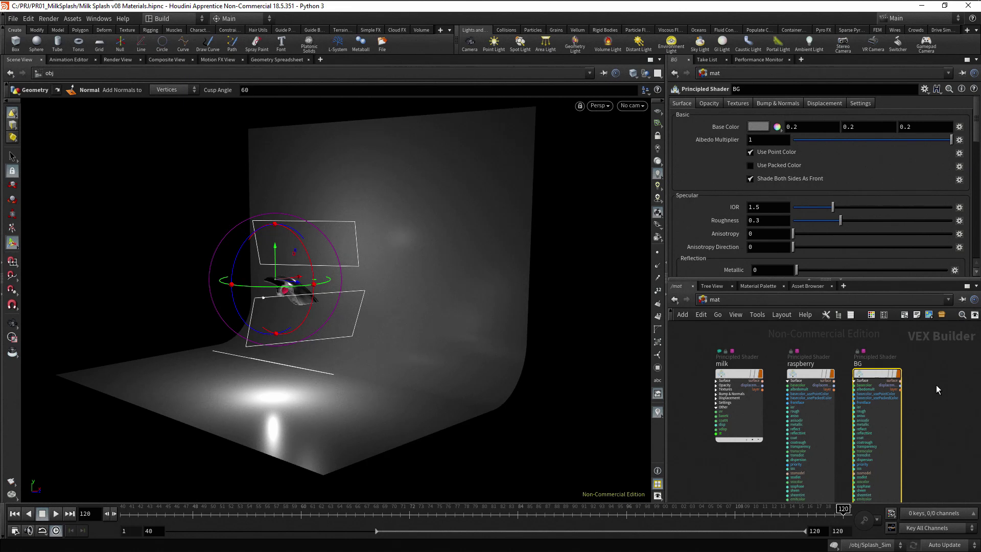
{"action": "left_click_drag", "start_coordinate": [874, 374], "coordinate": [526, 254]}
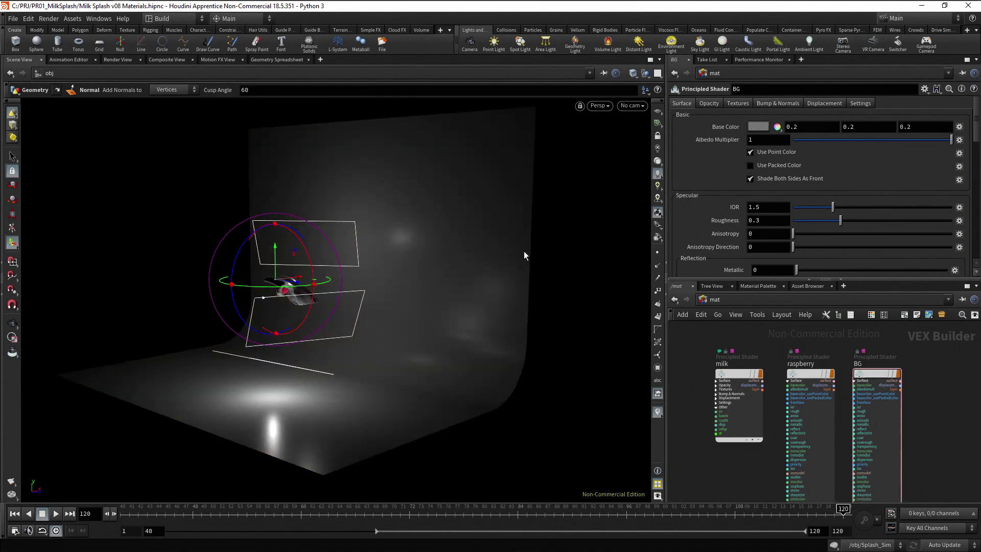
Look through the Shot_A camera, render it in Render View, and compare snapshots
{"action": "left_click", "coordinate": [633, 105]}
{"action": "left_click", "coordinate": [641, 154]}
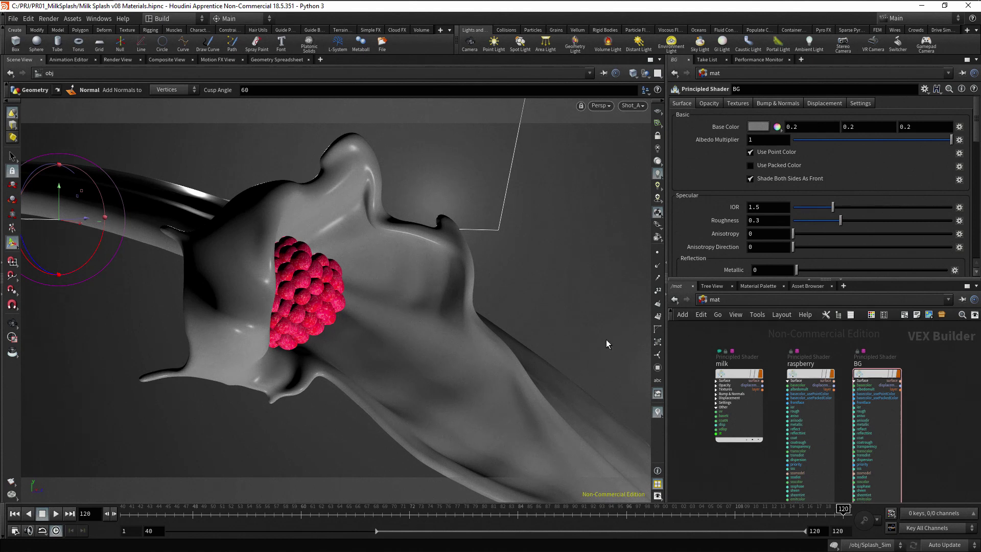
{"action": "left_click", "coordinate": [117, 59]}
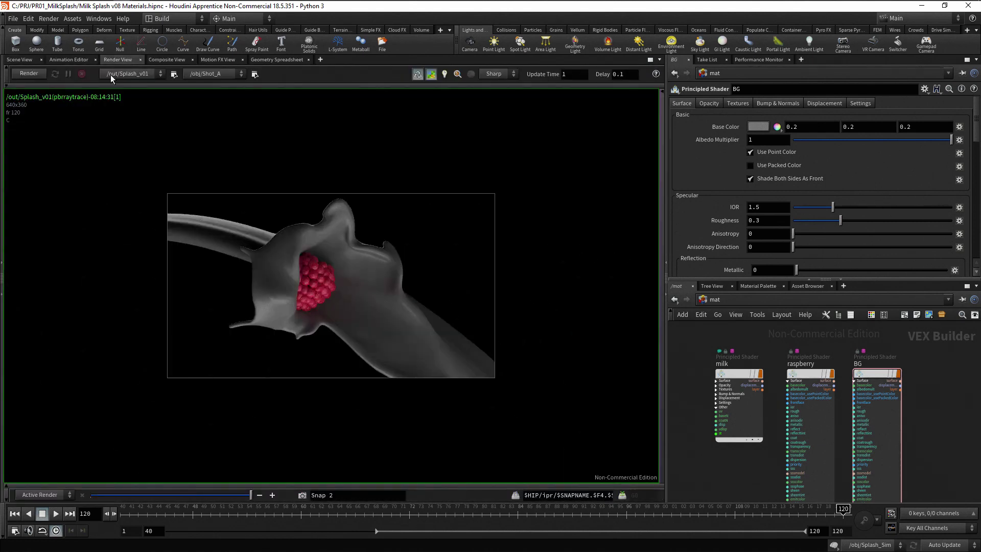
{"action": "left_click", "coordinate": [42, 73]}
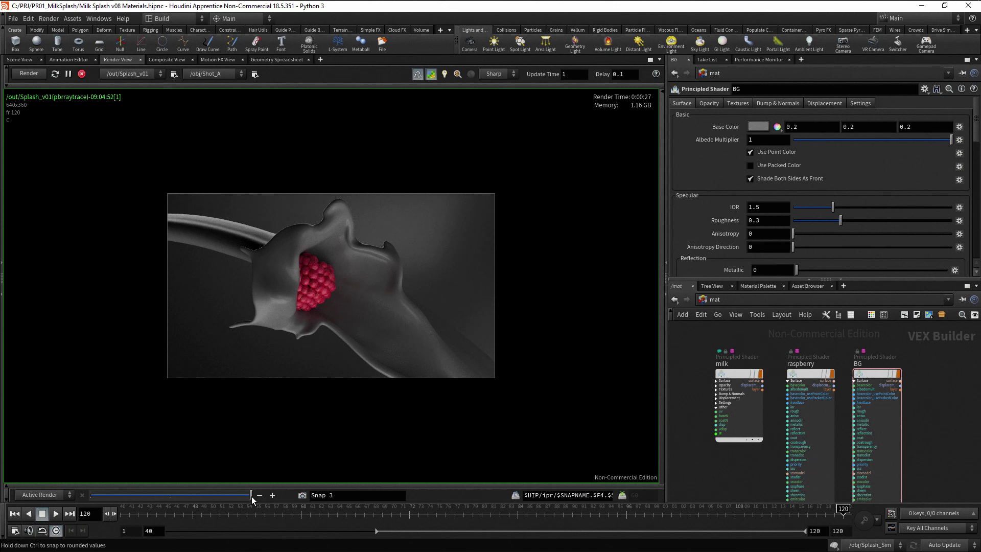
{"action": "mouse_move", "coordinate": [251, 495]}
{"action": "left_mouse_down"}
{"action": "mouse_move", "coordinate": [114, 495]}
{"action": "mouse_move", "coordinate": [234, 502]}
{"action": "left_mouse_up"}
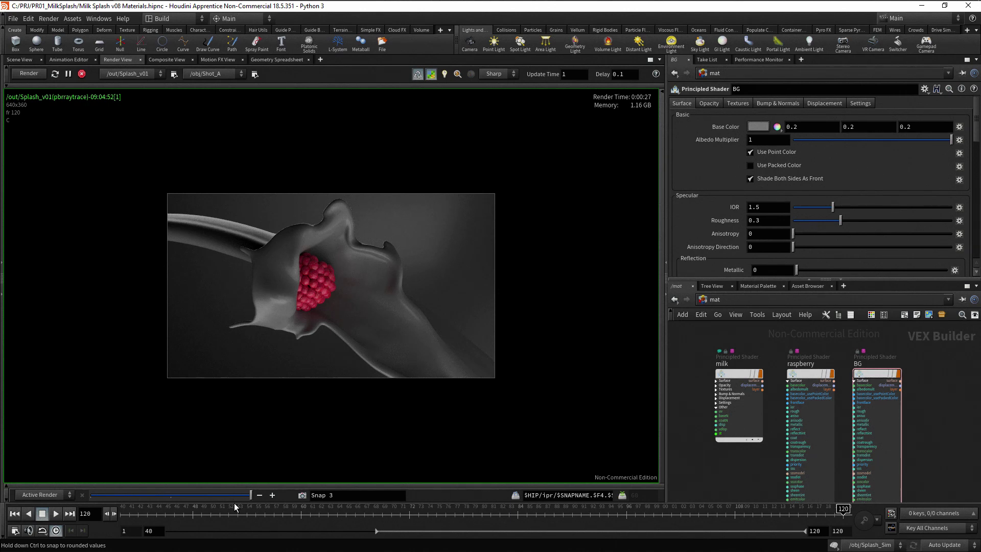